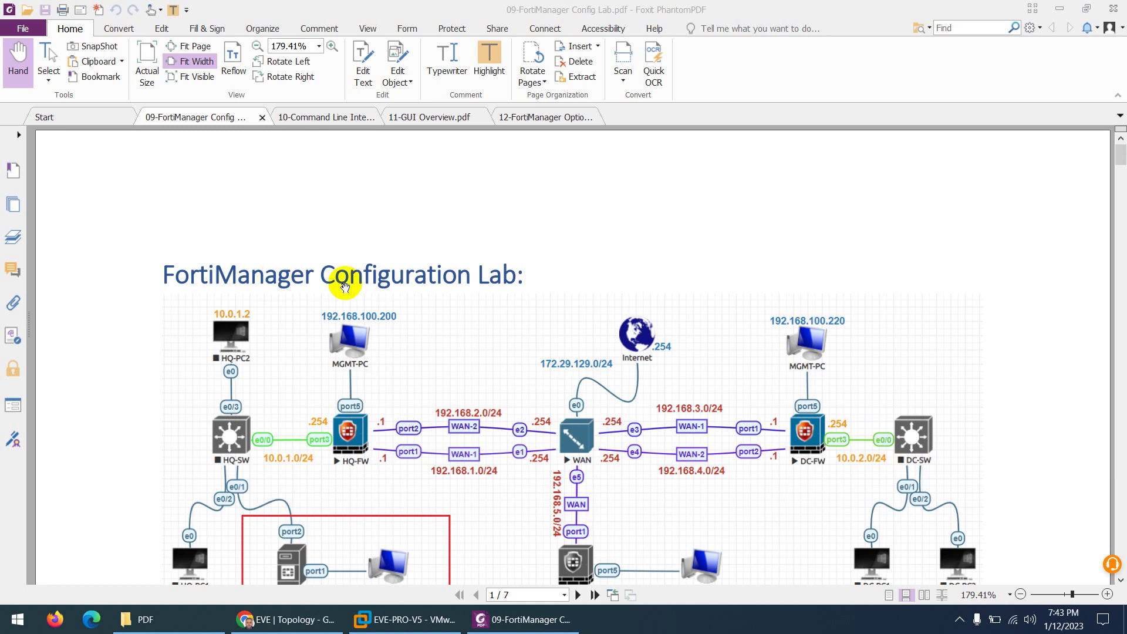
# - Scroll past the lab topology diagram down to the FortiManager settings table and Change Hostname box
pyautogui.scroll(-1, 364, 284)
pyautogui.scroll(-3, 367, 287)
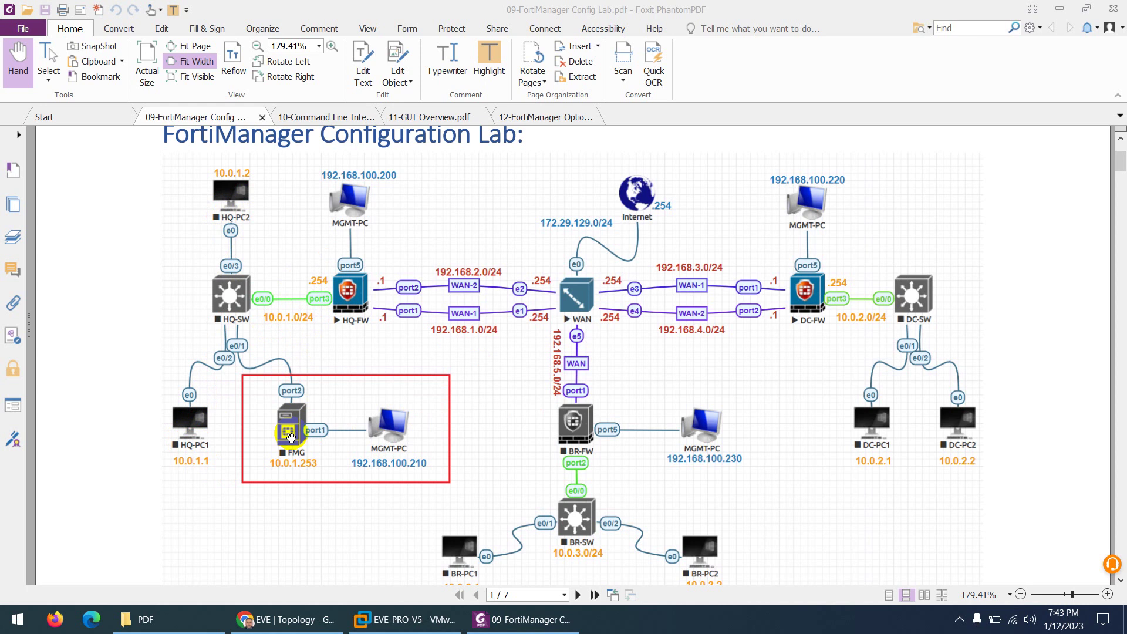
pyautogui.scroll(-10, 410, 428)
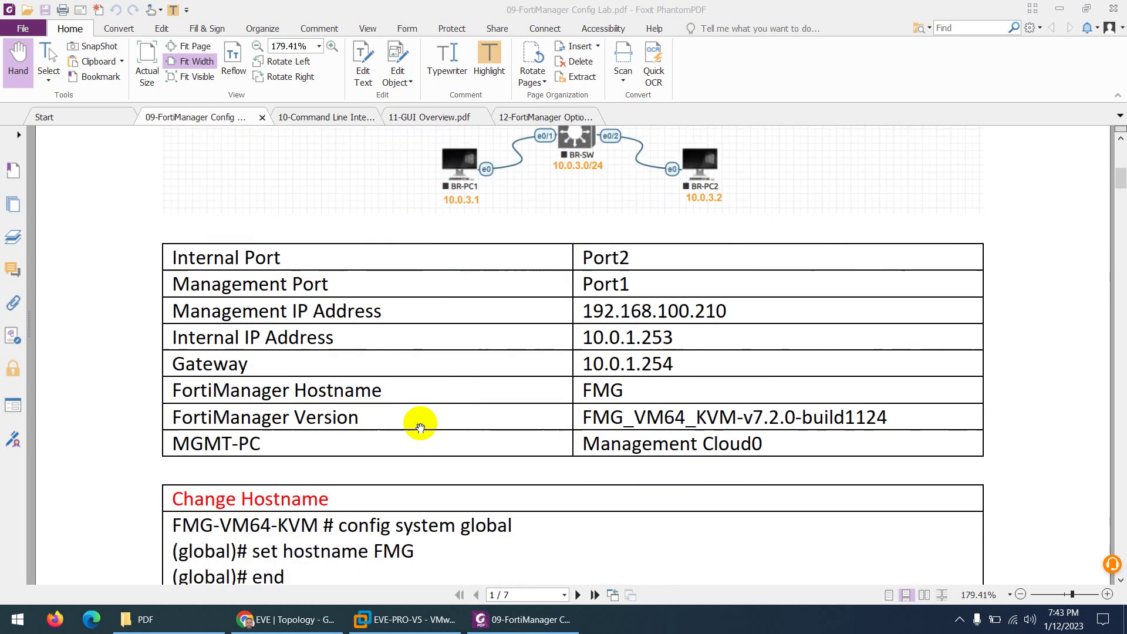
# - Highlight the Port2 internal port, its IP 10.0.1.253 and gateway 10.0.1.254 in the table
pyautogui.moveTo(591, 260); pyautogui.dragTo(614, 261)
pyautogui.scroll(3, 277, 282)
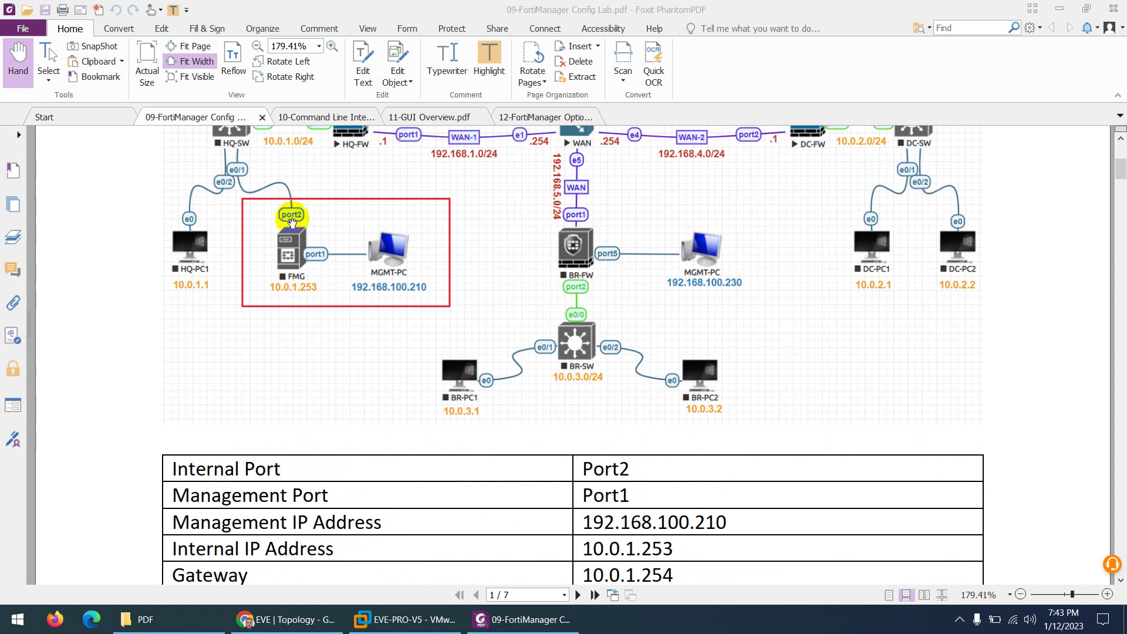
pyautogui.scroll(-2, 282, 221)
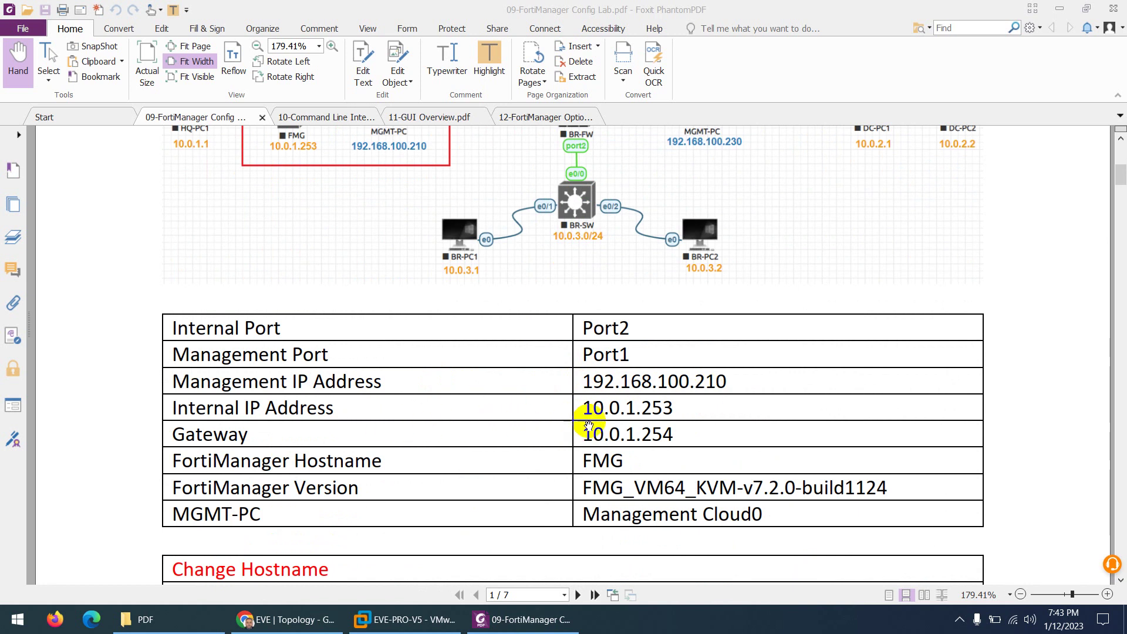
pyautogui.moveTo(648, 418); pyautogui.dragTo(673, 439)
pyautogui.click(461, 428)
# - Highlight the hostname and FortiManager Version values, then switch to the FMG terminal session
pyautogui.scroll(-3, 656, 440)
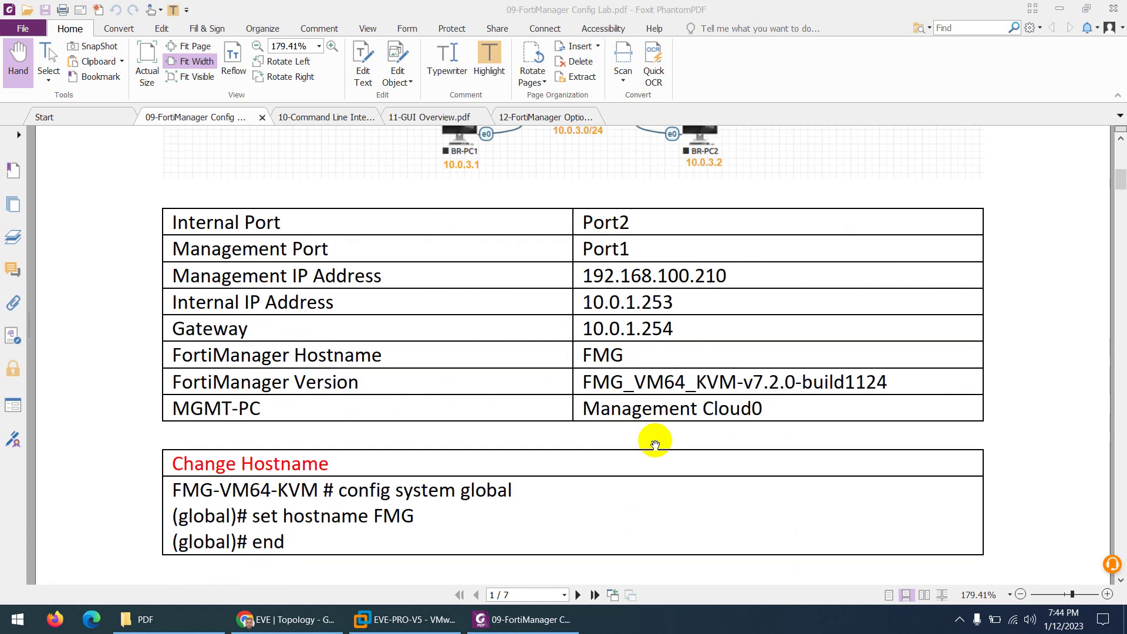
pyautogui.moveTo(589, 356); pyautogui.dragTo(622, 359)
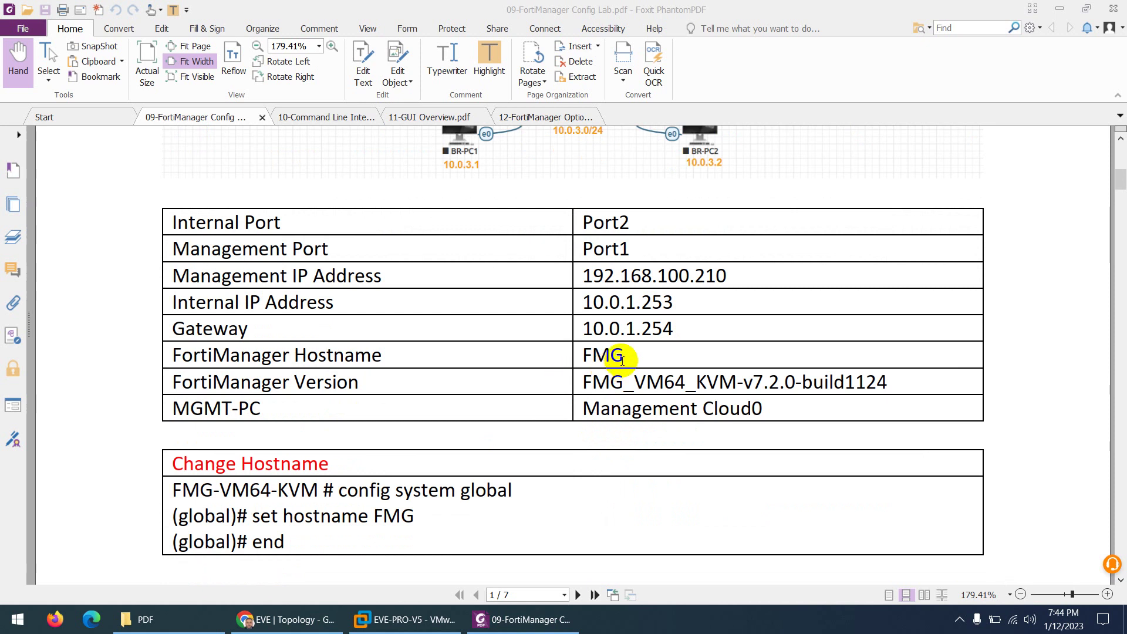
pyautogui.moveTo(583, 383); pyautogui.dragTo(806, 383)
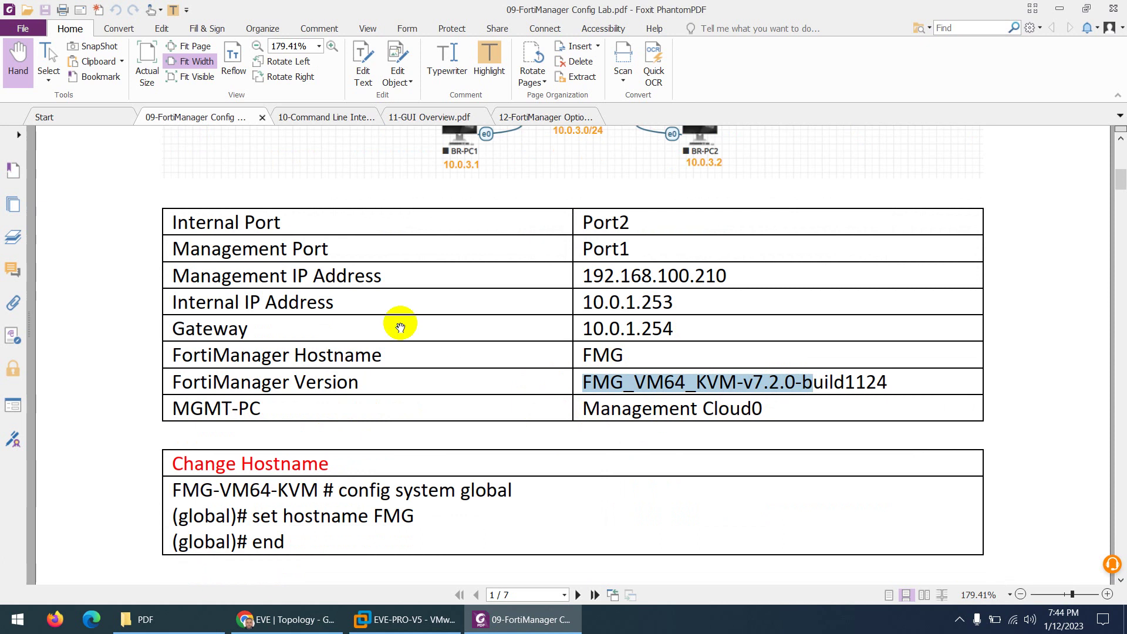
pyautogui.scroll(3, 390, 320)
pyautogui.scroll(-4, 421, 323)
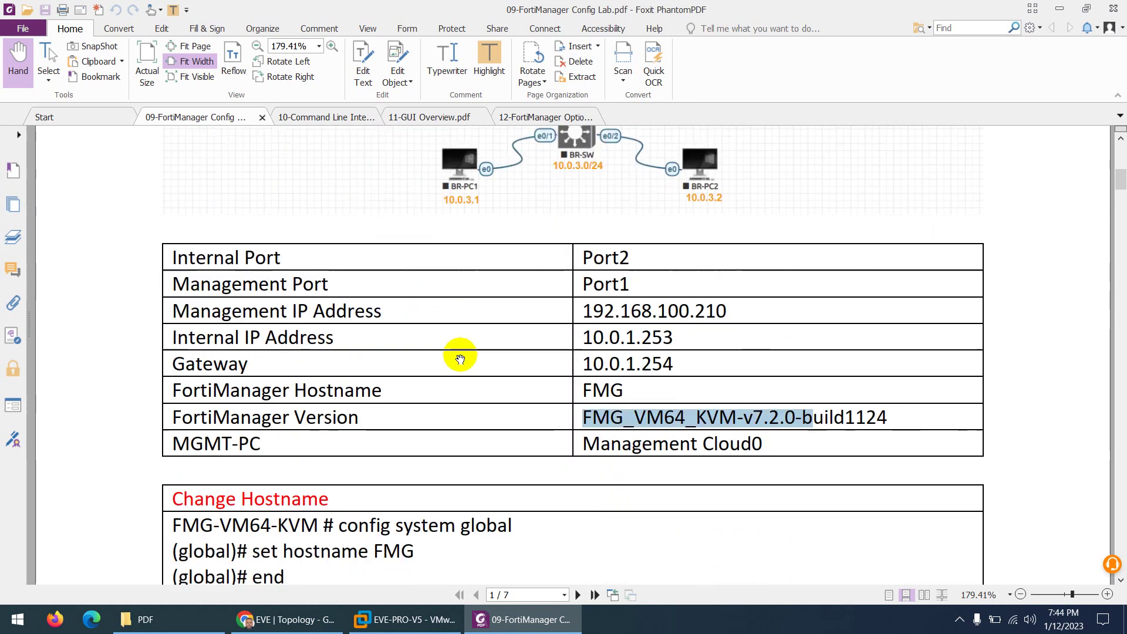
pyautogui.scroll(-2, 460, 358)
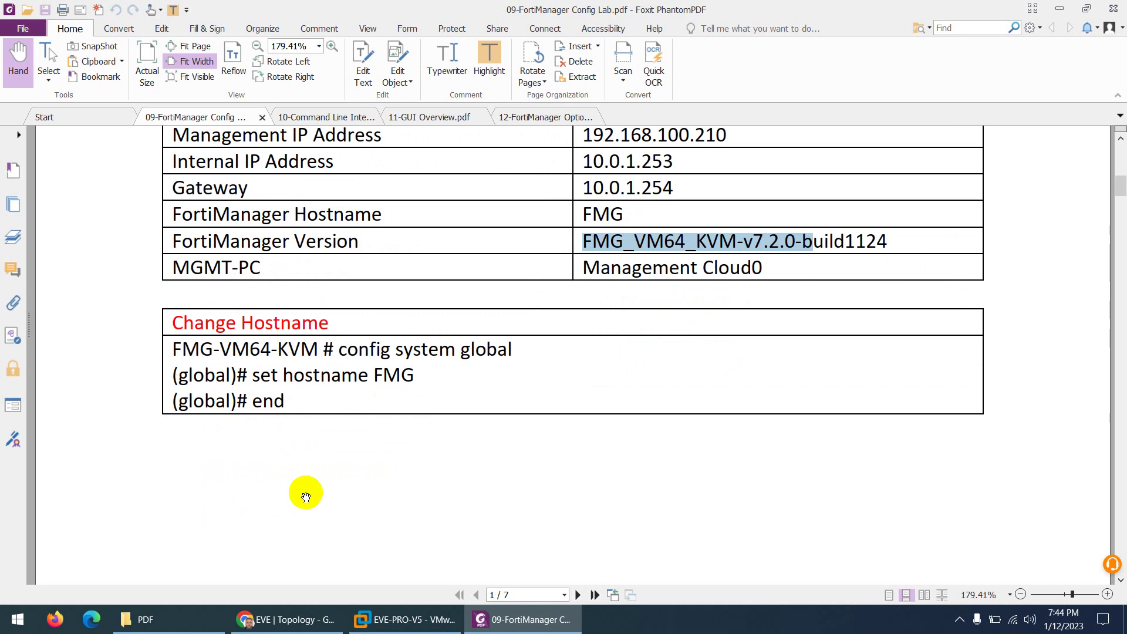
pyautogui.click(293, 621)
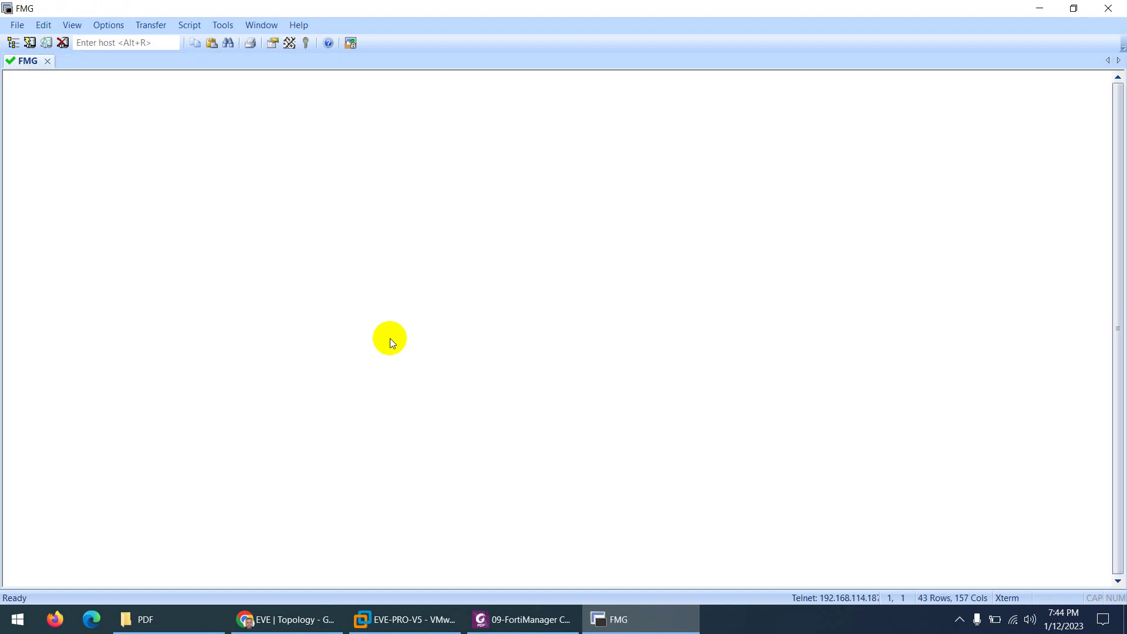
# - Log in as admin with the blank default password and set a new admin password
pyautogui.press('Return')
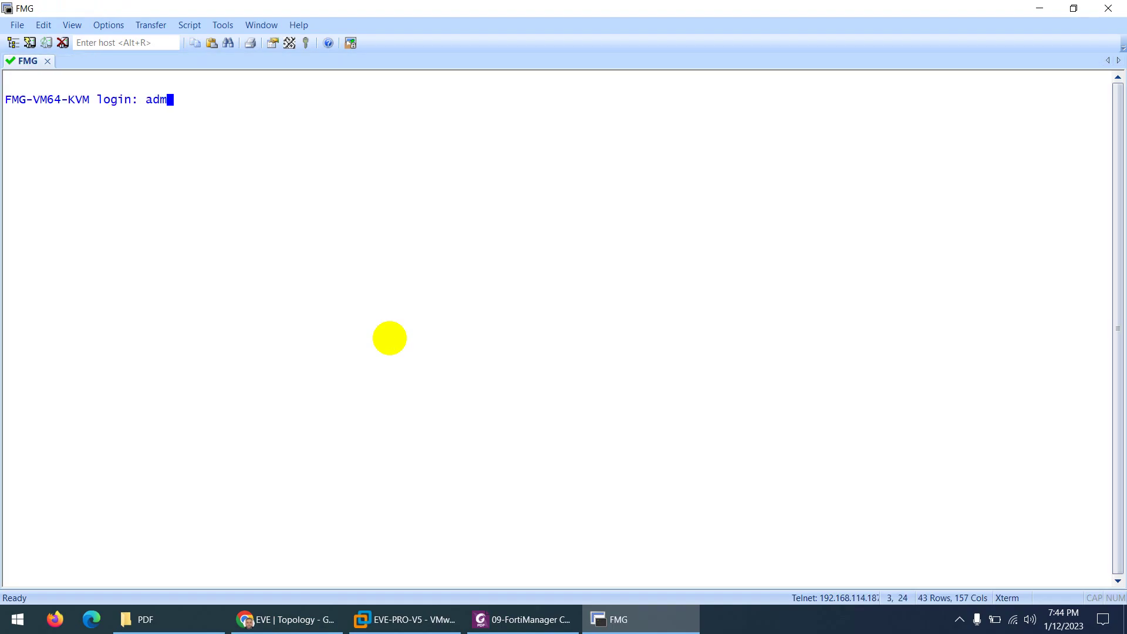
pyautogui.press('Return')
pyautogui.press('Return')
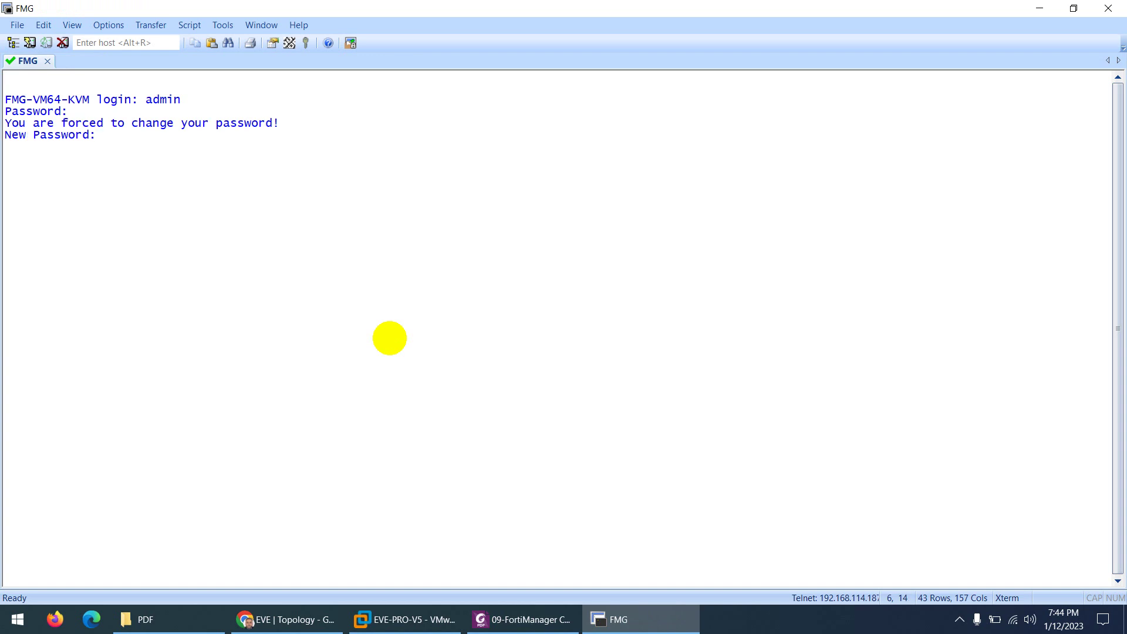
pyautogui.write('***')
pyautogui.press('Return')
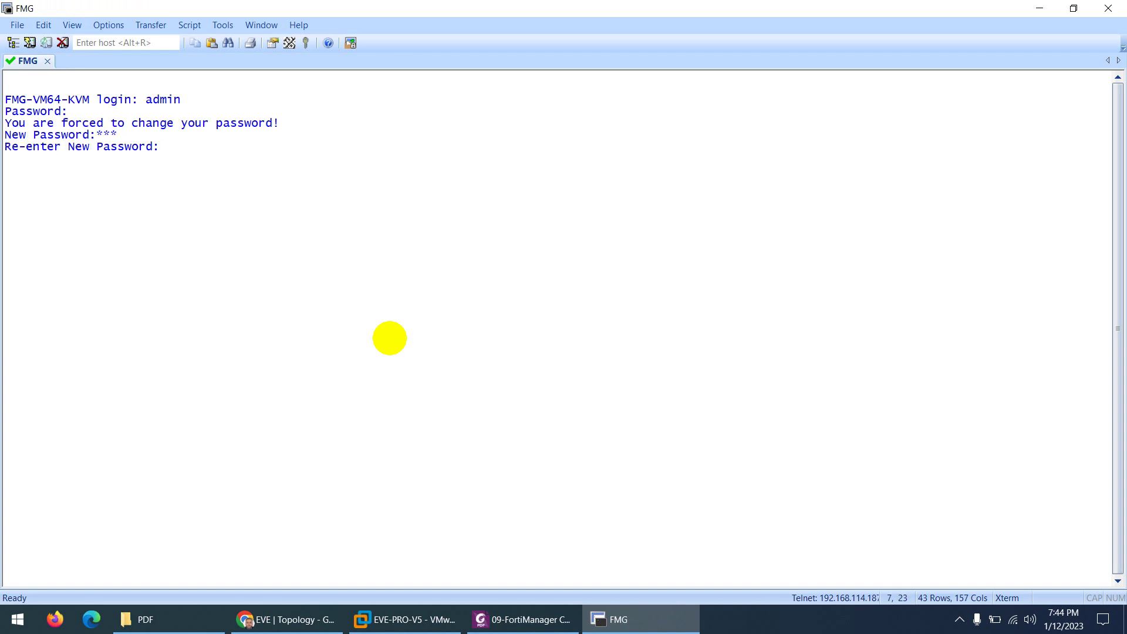
pyautogui.write('***')
pyautogui.press('Return')
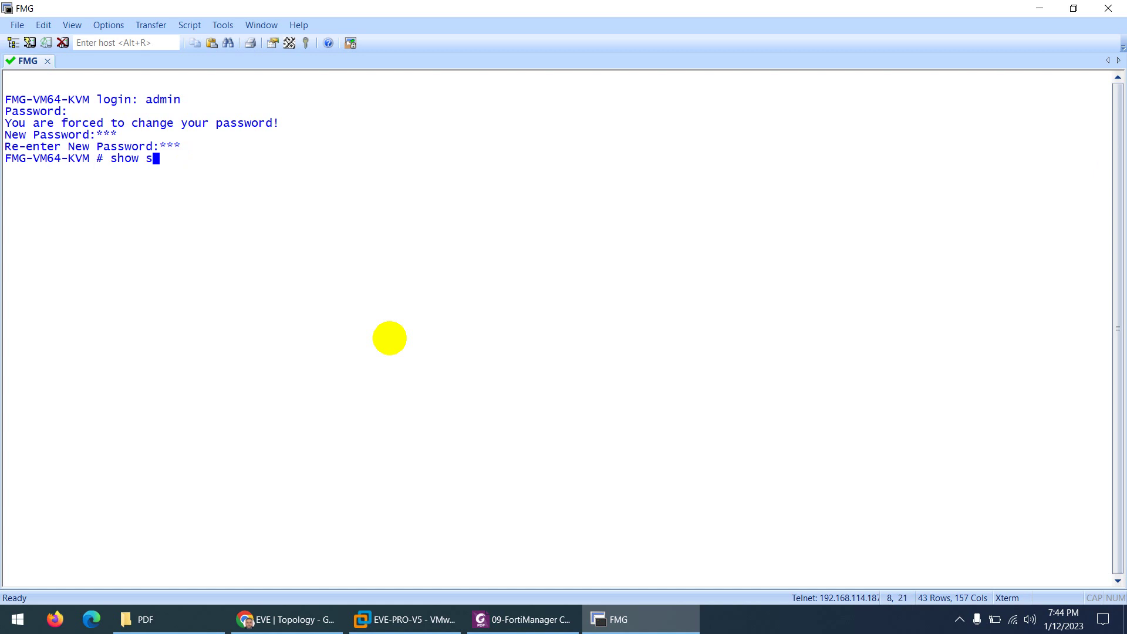
# - Run show system interface and note port1's address 192.168.1.99 against the lab topology
pyautogui.write('show system interface')
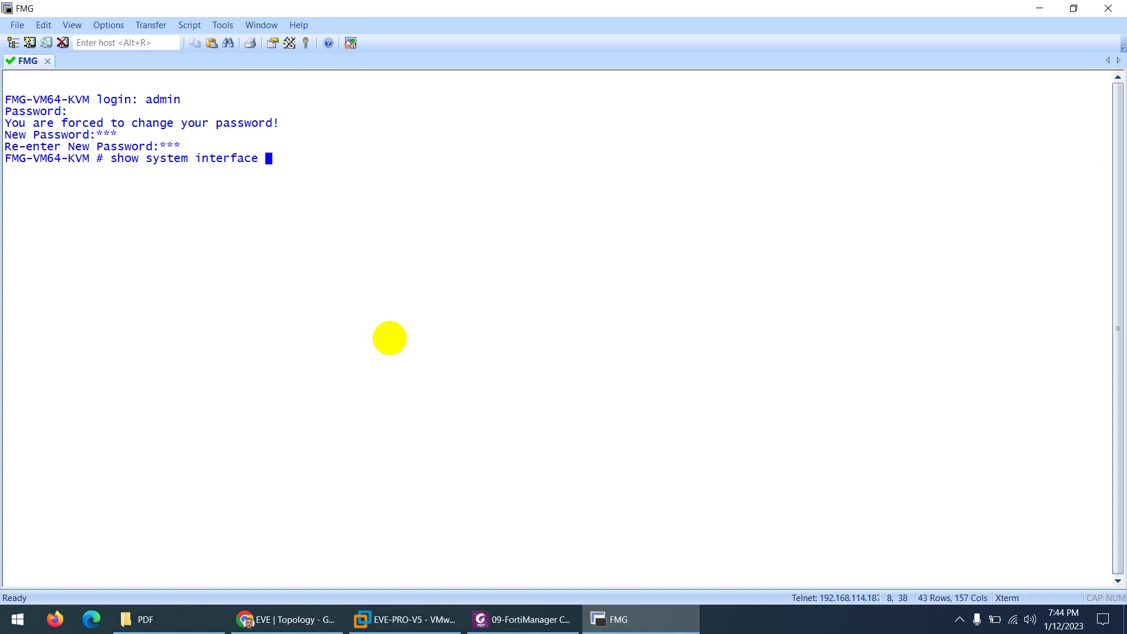
pyautogui.press('Return')
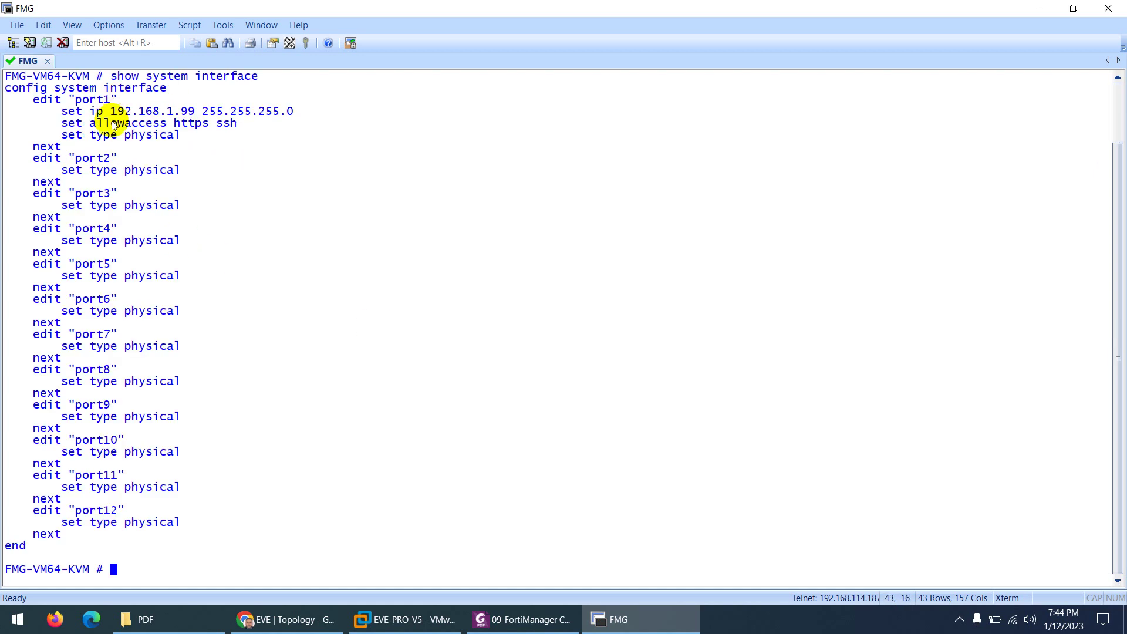
pyautogui.moveTo(111, 111); pyautogui.dragTo(196, 113)
pyautogui.click(277, 618)
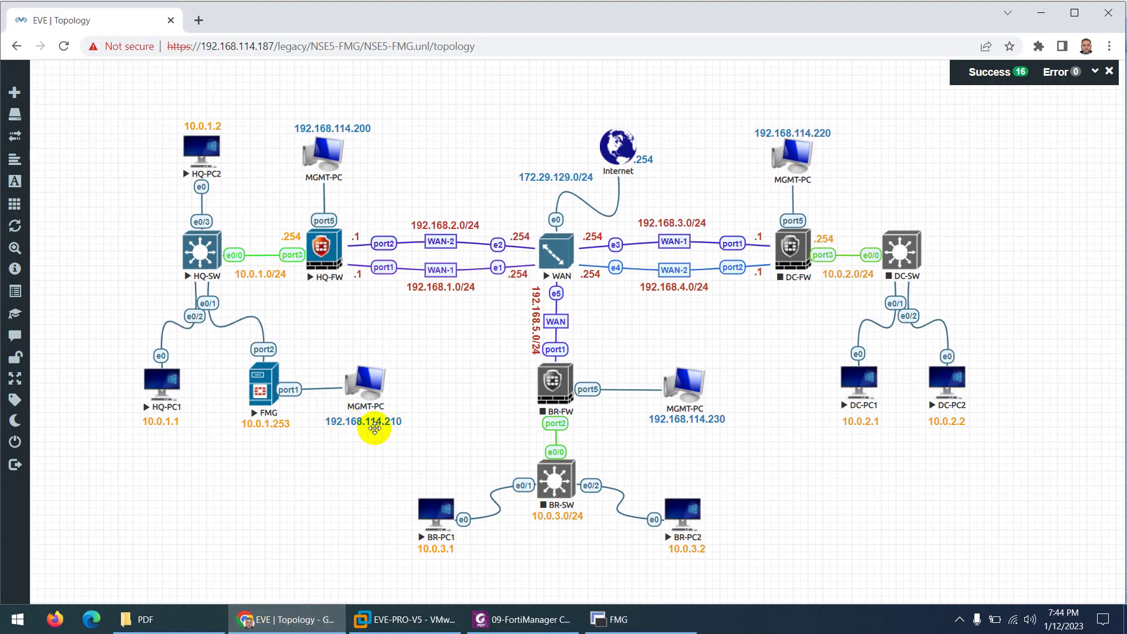
pyautogui.click(611, 619)
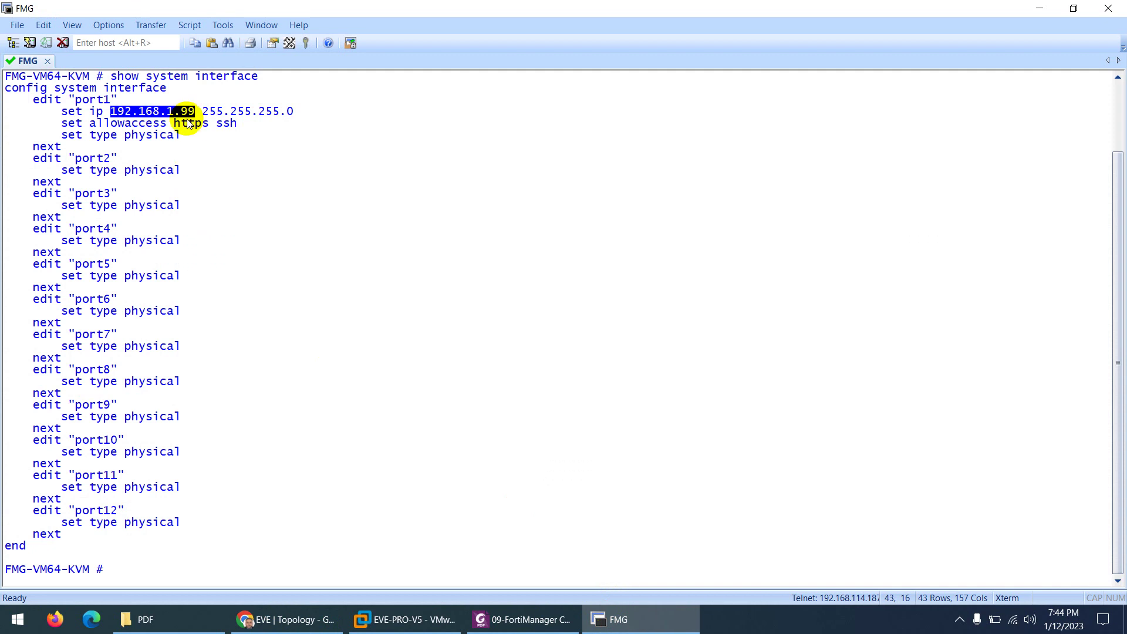
# - In 10-Command Line Interface.pdf, highlight the default port1 address 192.168.1.99 and blank admin password note
pyautogui.click(499, 619)
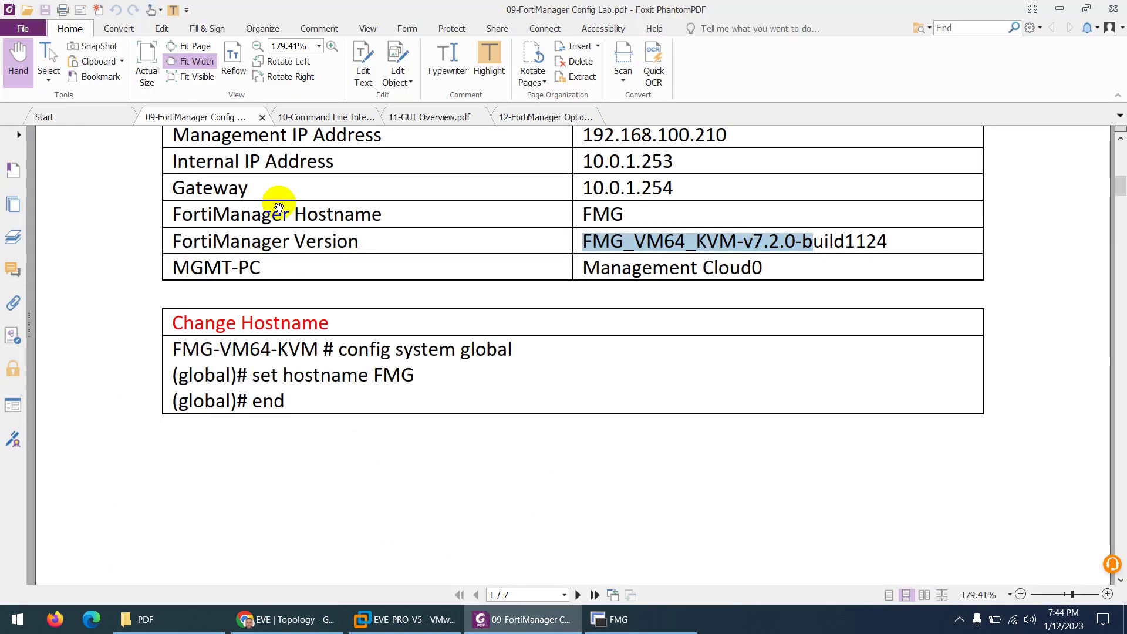
pyautogui.click(310, 117)
pyautogui.scroll(-5, 395, 377)
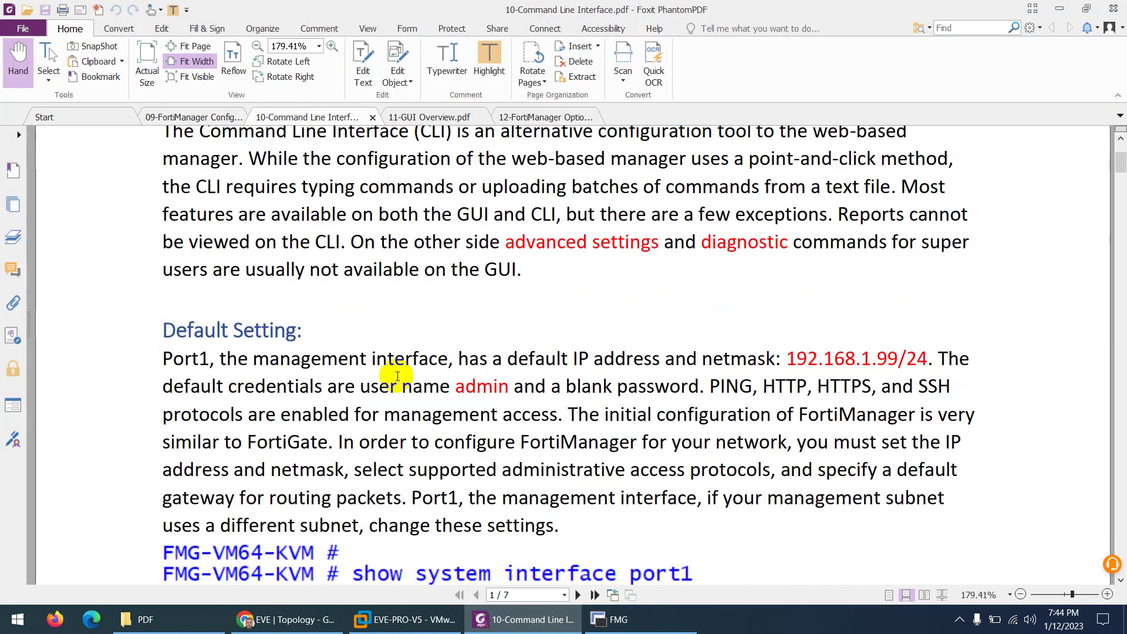
pyautogui.moveTo(789, 249); pyautogui.dragTo(904, 249)
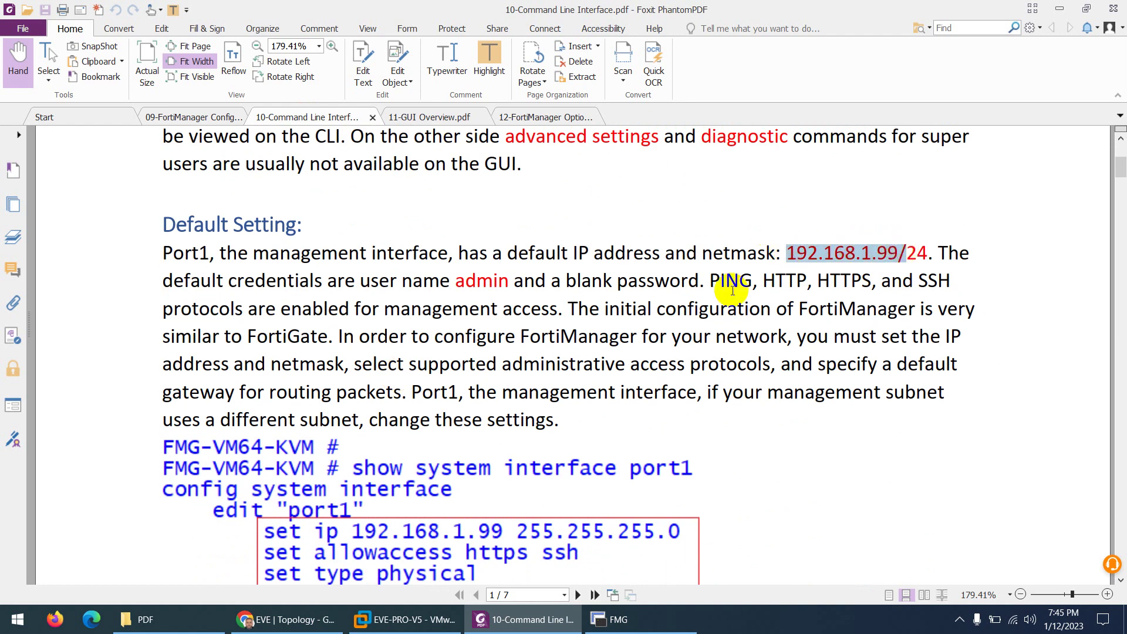
pyautogui.moveTo(455, 282); pyautogui.dragTo(699, 281)
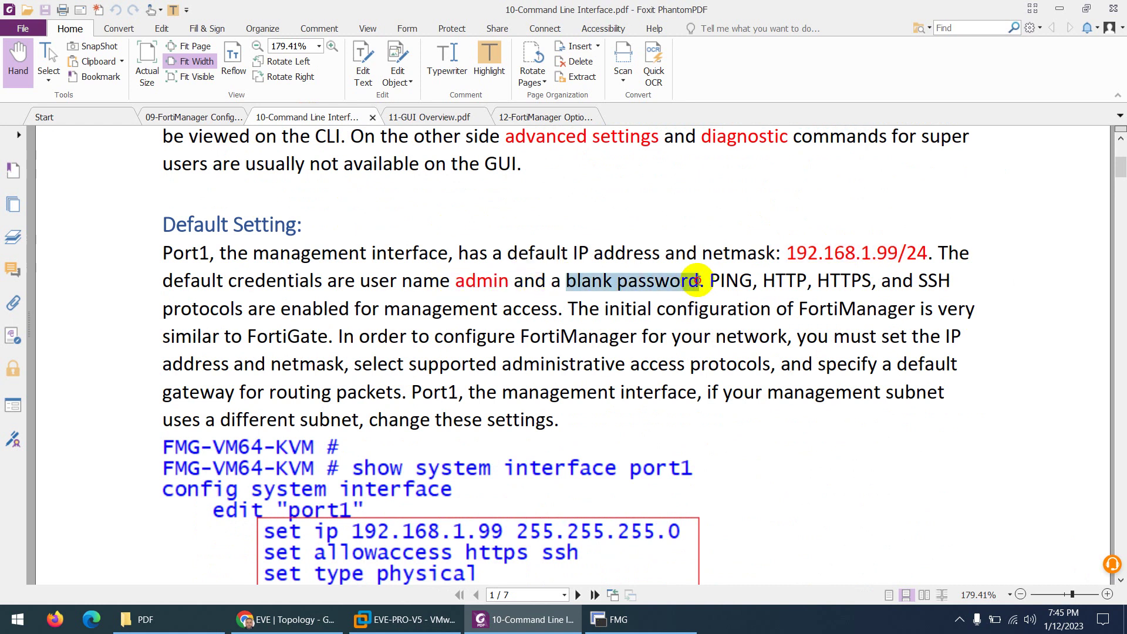
pyautogui.click(190, 116)
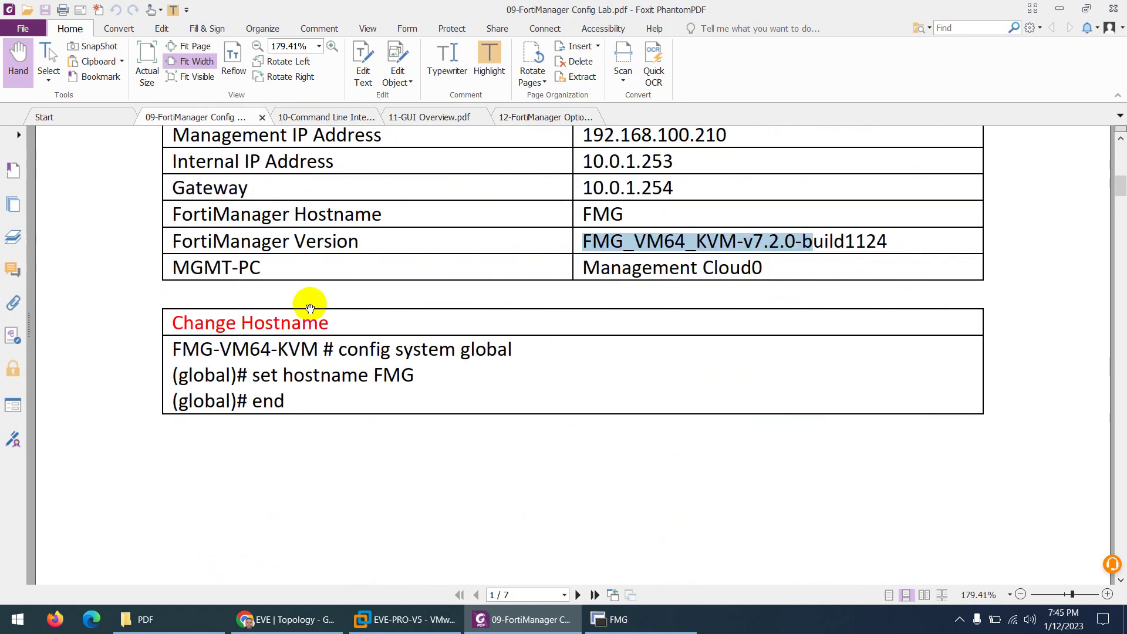
pyautogui.click(613, 619)
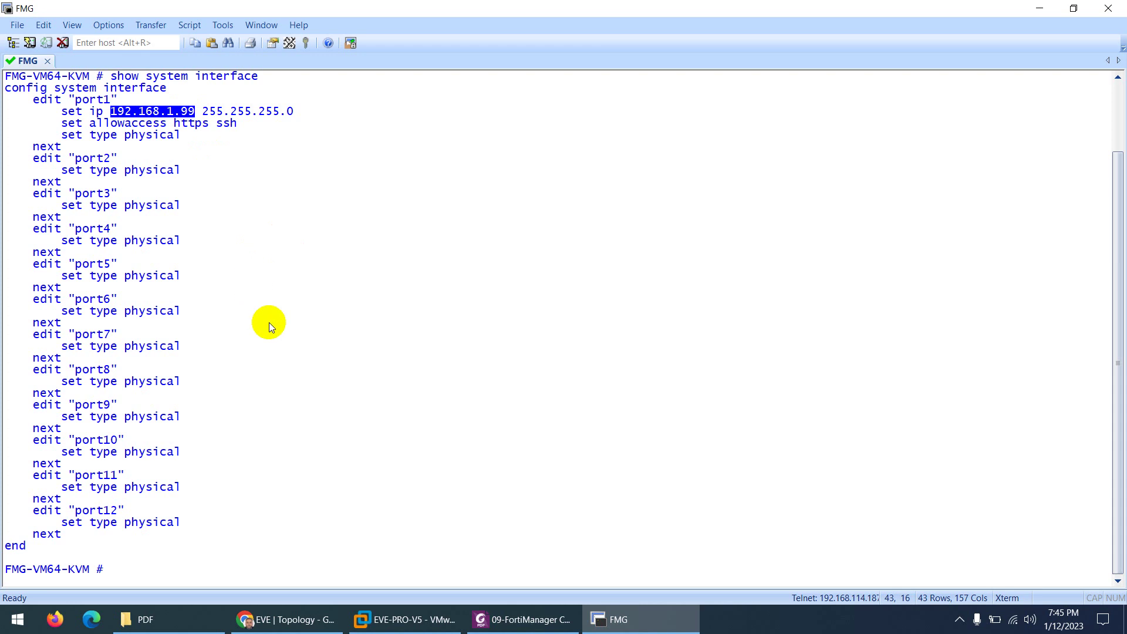
# - Set the FortiManager hostname to FMG under config system global
pyautogui.hotkey('ctrl', 'l')
pyautogui.press('Return')
pyautogui.press('Return')
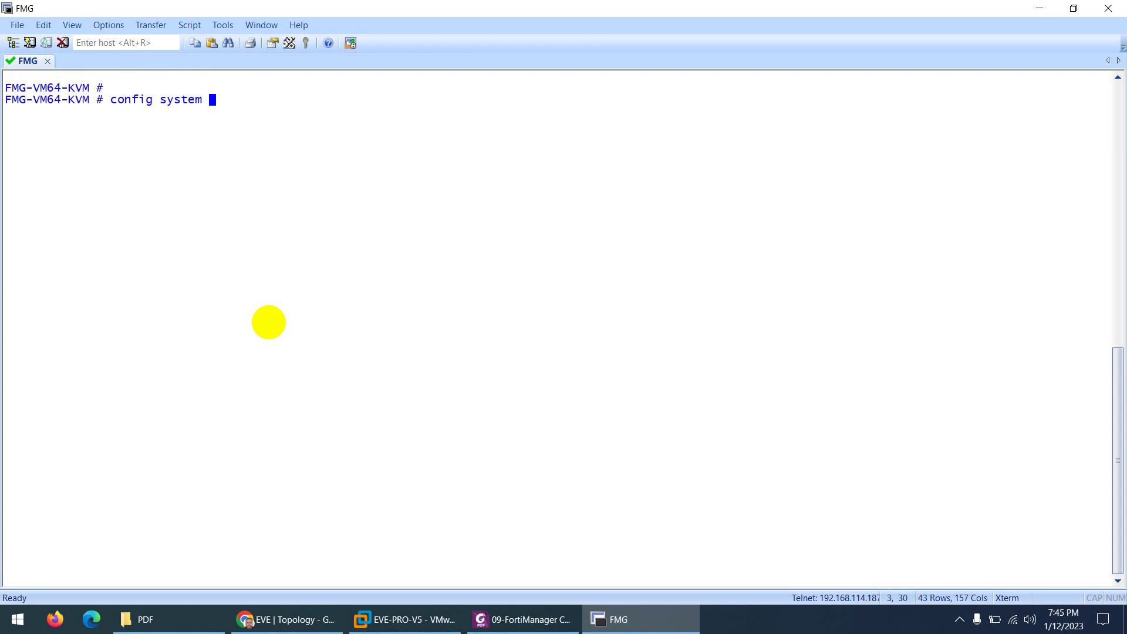
pyautogui.press('Return')
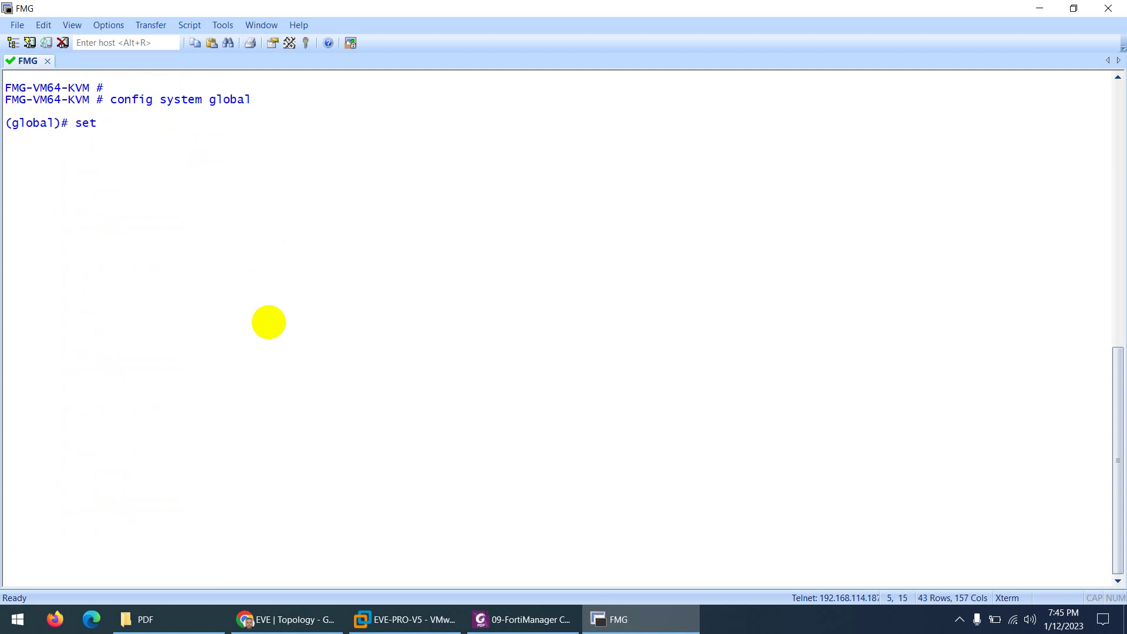
pyautogui.write('set hostname FMG')
pyautogui.press('Return')
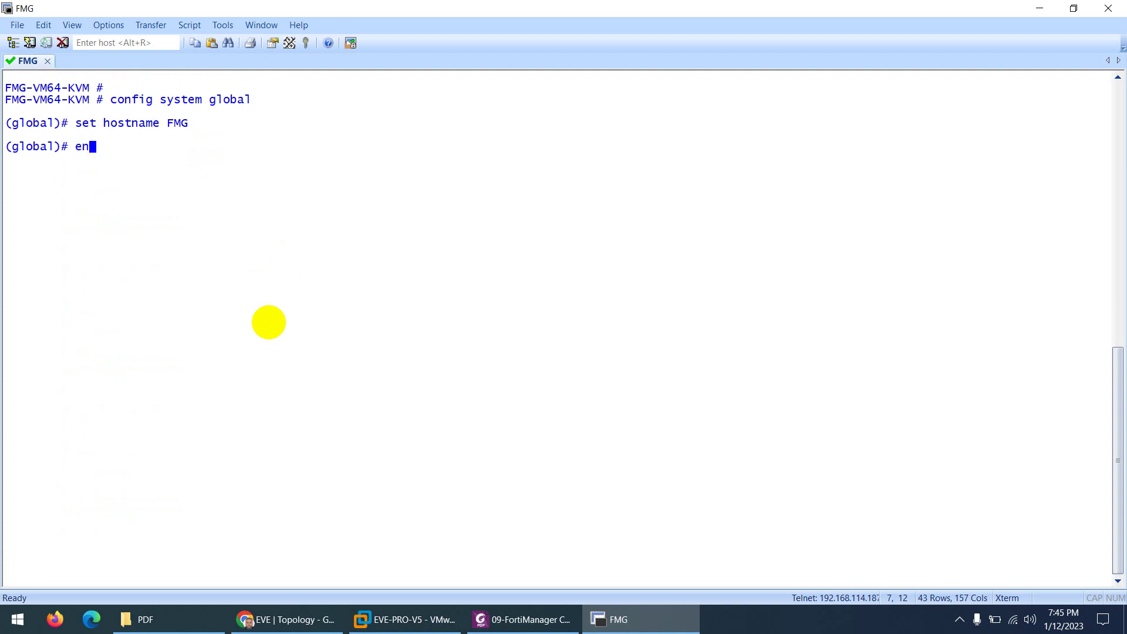
pyautogui.moveTo(90, 100); pyautogui.dragTo(11, 100)
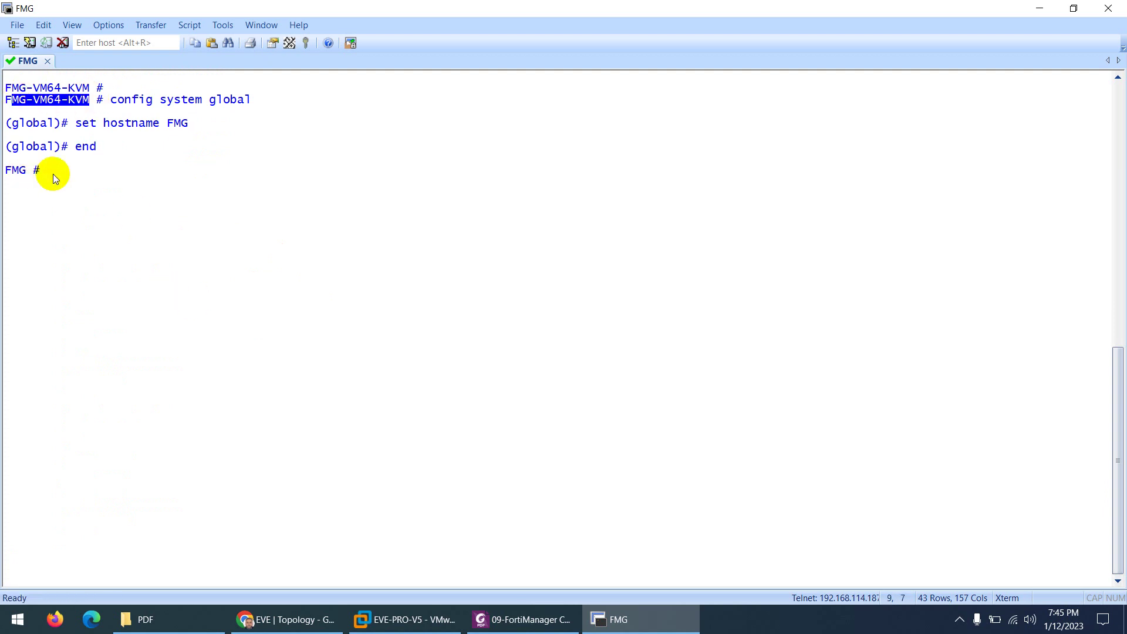
# - Run config system interface and show, then mark the port1 and port2 entries
pyautogui.write('config system interface')
pyautogui.press('Return')
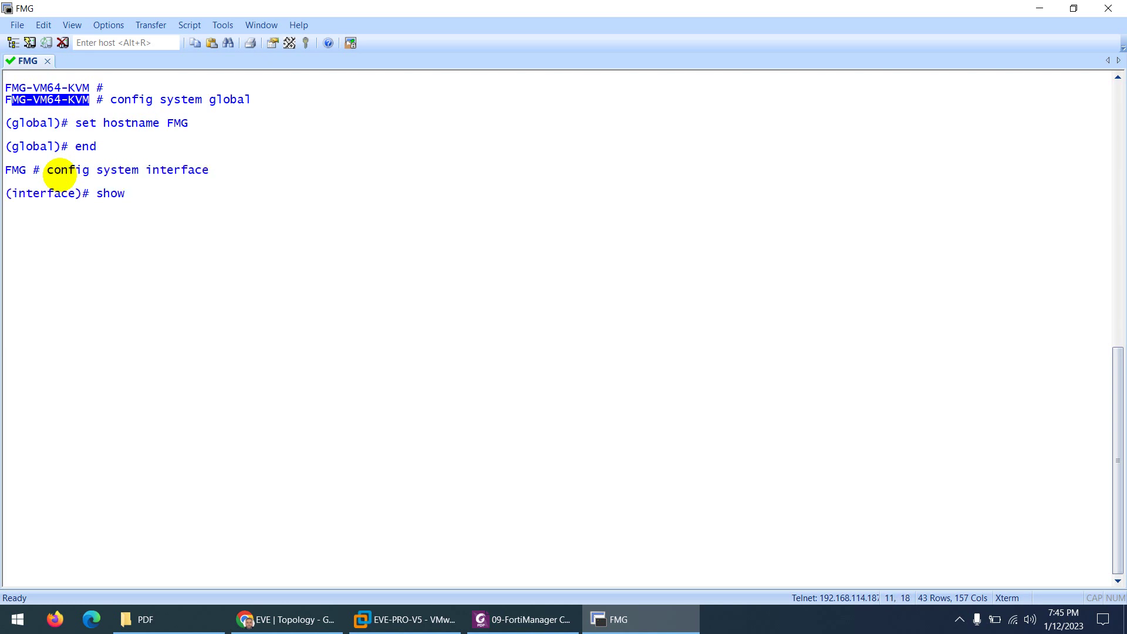
pyautogui.write('show')
pyautogui.press('Return')
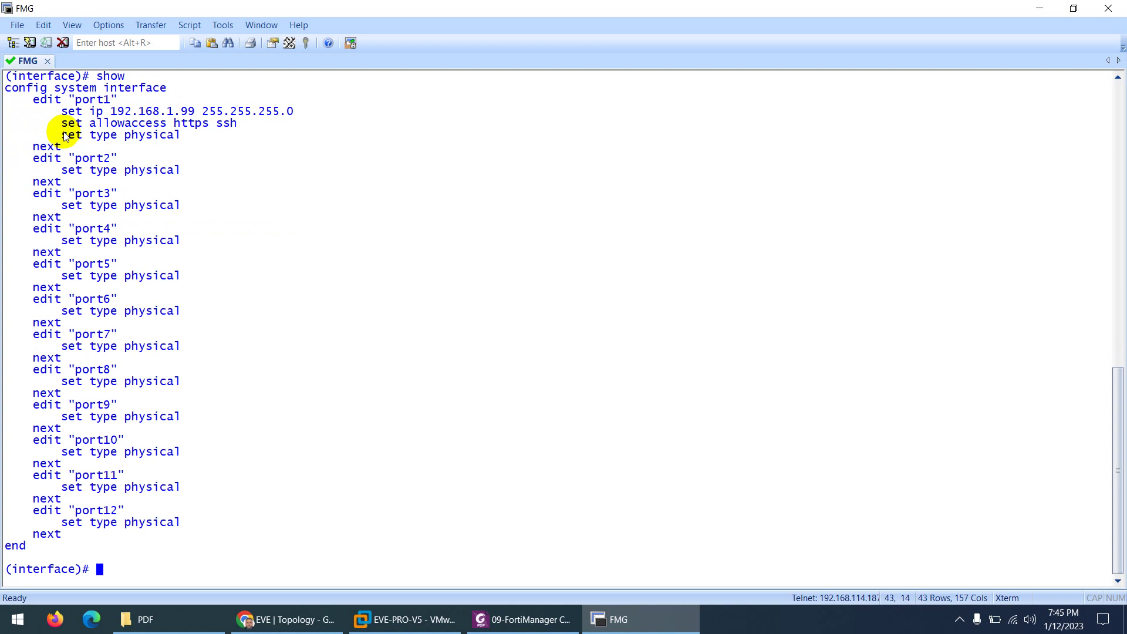
pyautogui.moveTo(33, 100); pyautogui.dragTo(118, 105)
pyautogui.hotkey('ctrl', 'c')
pyautogui.moveTo(27, 158); pyautogui.dragTo(118, 158)
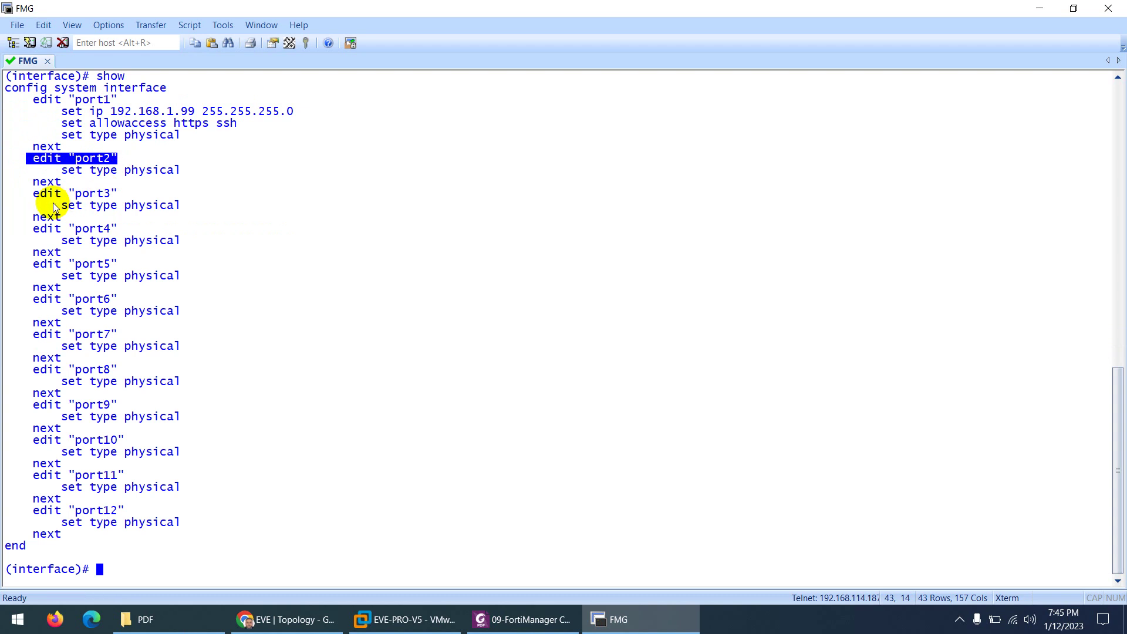
pyautogui.click(278, 621)
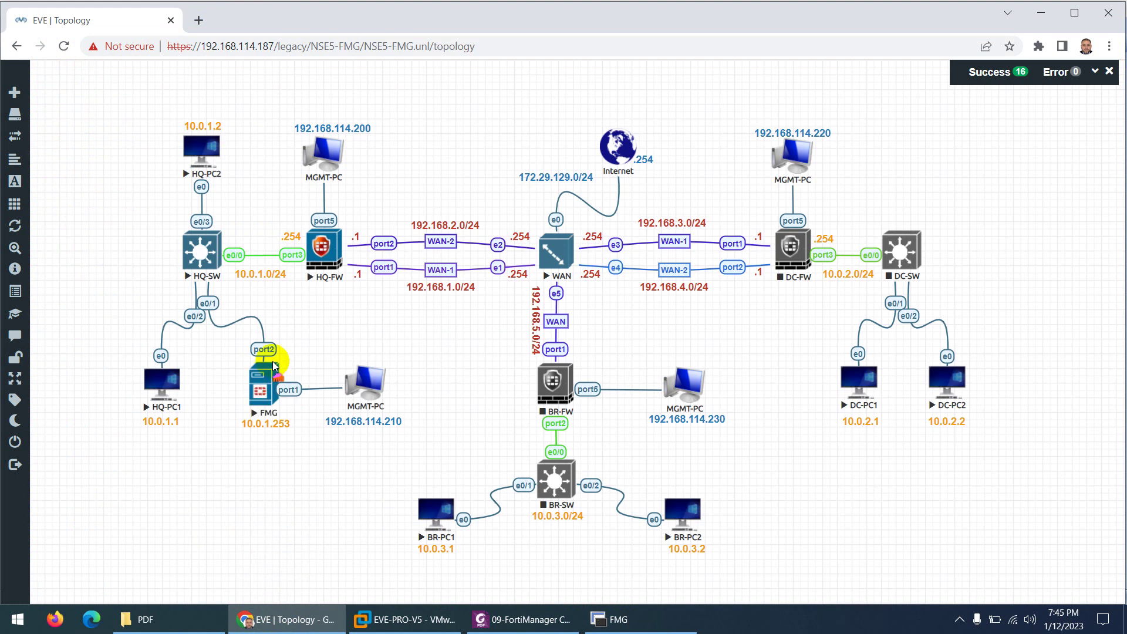
# - Paste edit "port1" at the prompt and show port1's current settings
pyautogui.click(286, 620)
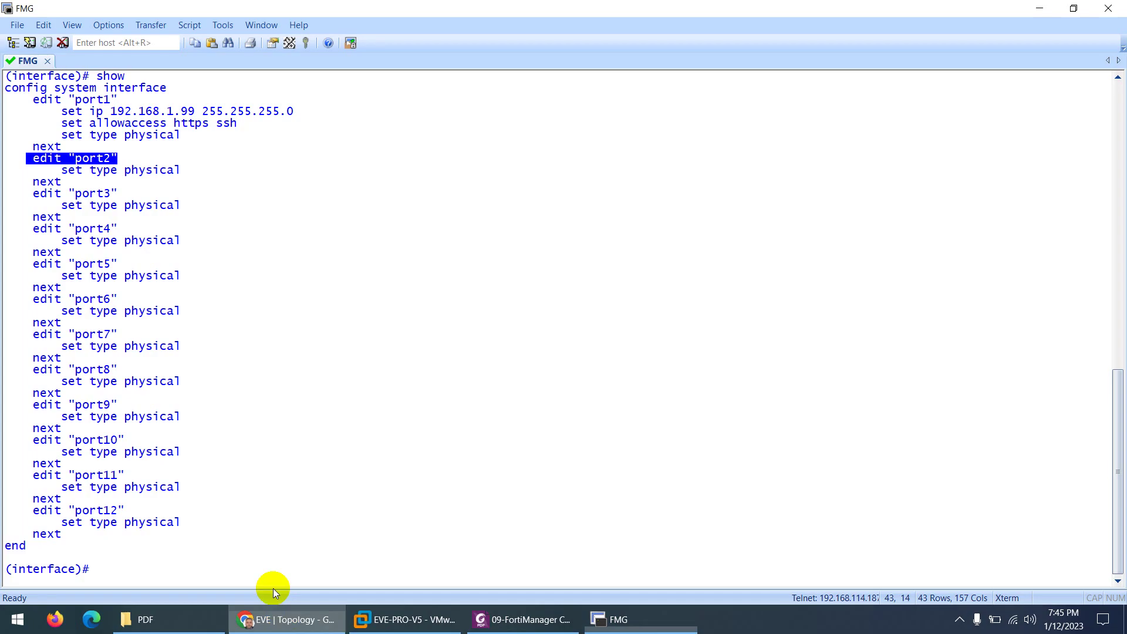
pyautogui.click(82, 152)
pyautogui.moveTo(27, 100); pyautogui.dragTo(117, 102)
pyautogui.rightClick(136, 129)
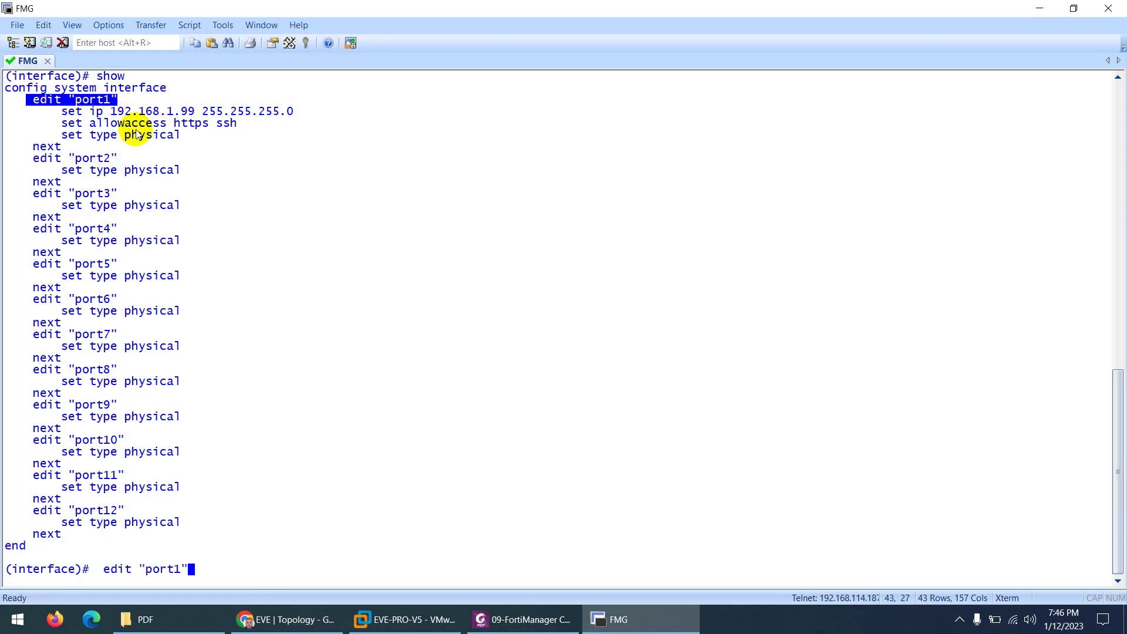
pyautogui.press('Return')
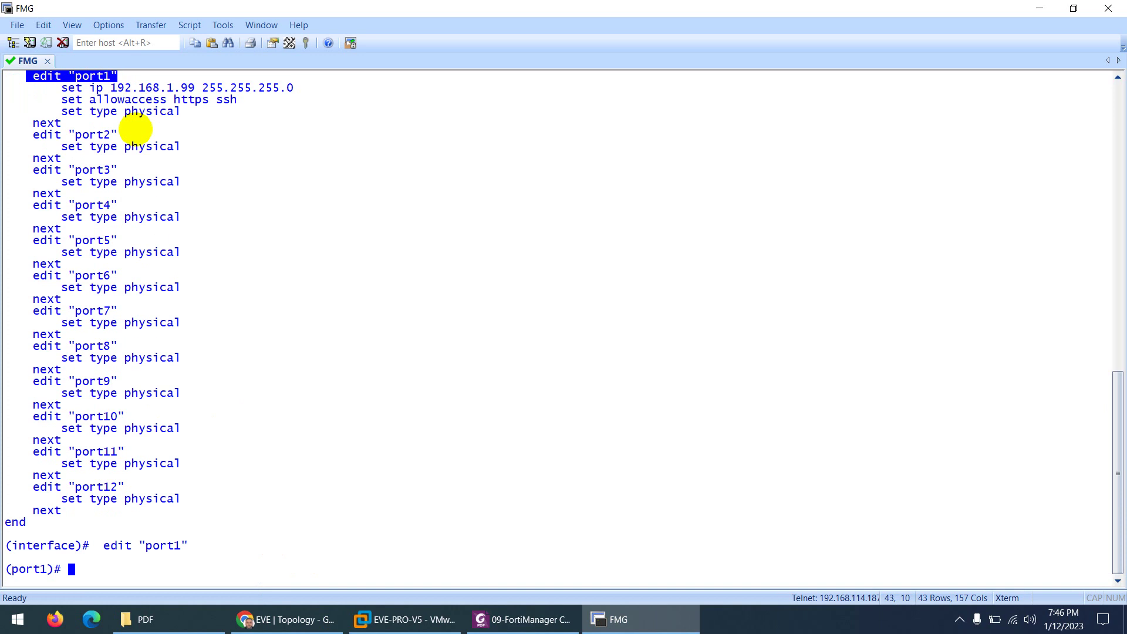
pyautogui.write('show')
pyautogui.press('Return')
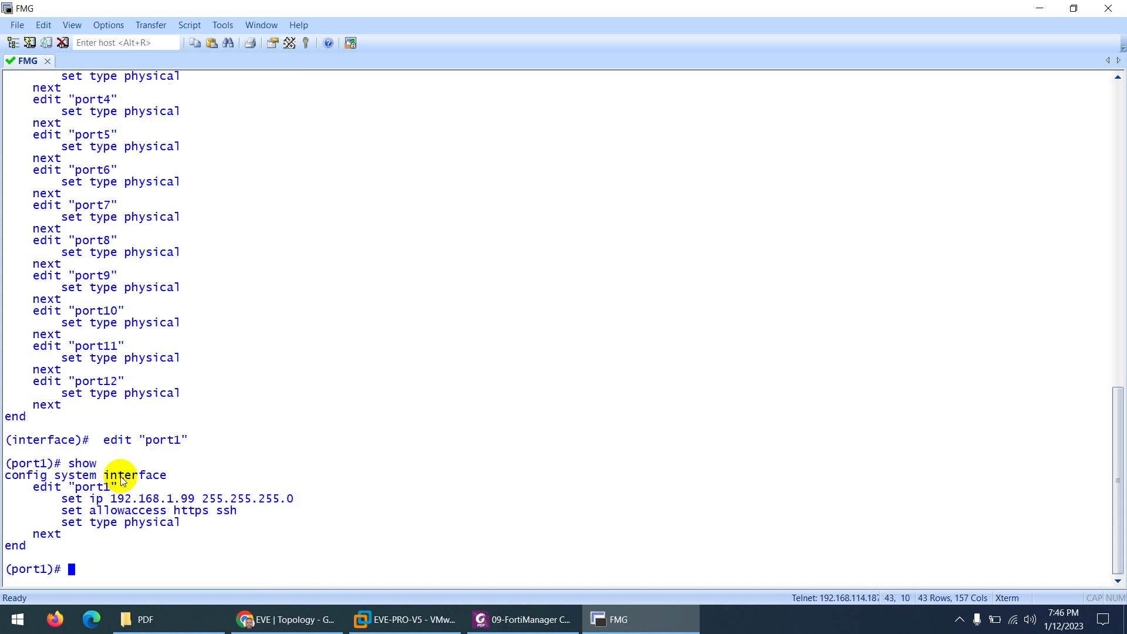
pyautogui.hotkey('ctrl', 'l')
pyautogui.write('show')
pyautogui.press('Return')
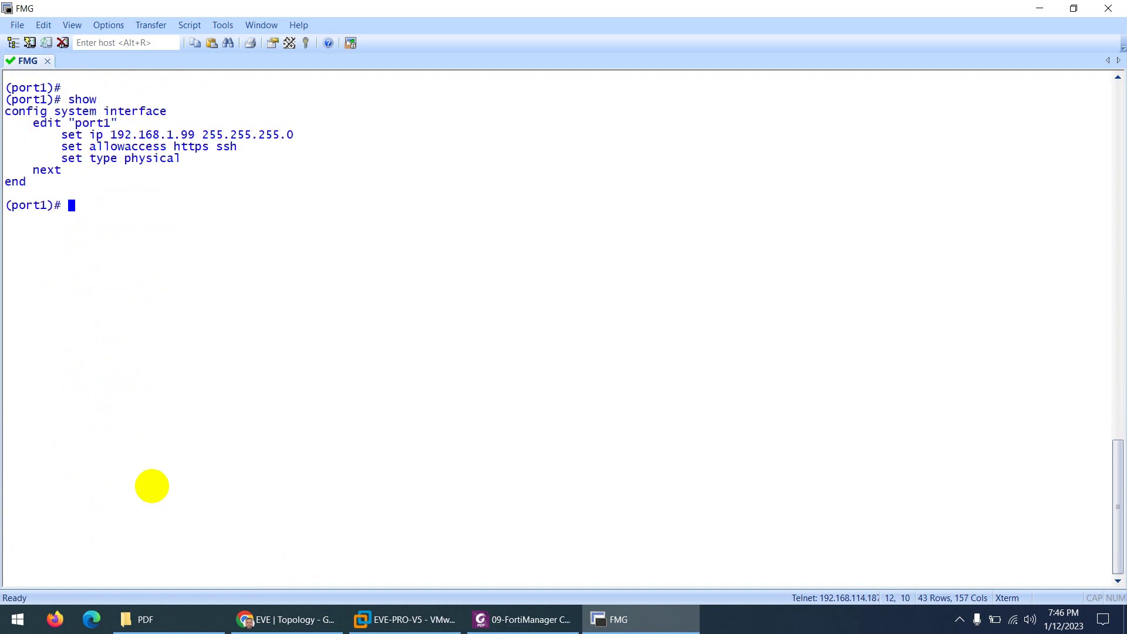
# - Start a set ip command for port1 with 192.168.114.210 copied from the topology diagram
pyautogui.write('set ip')
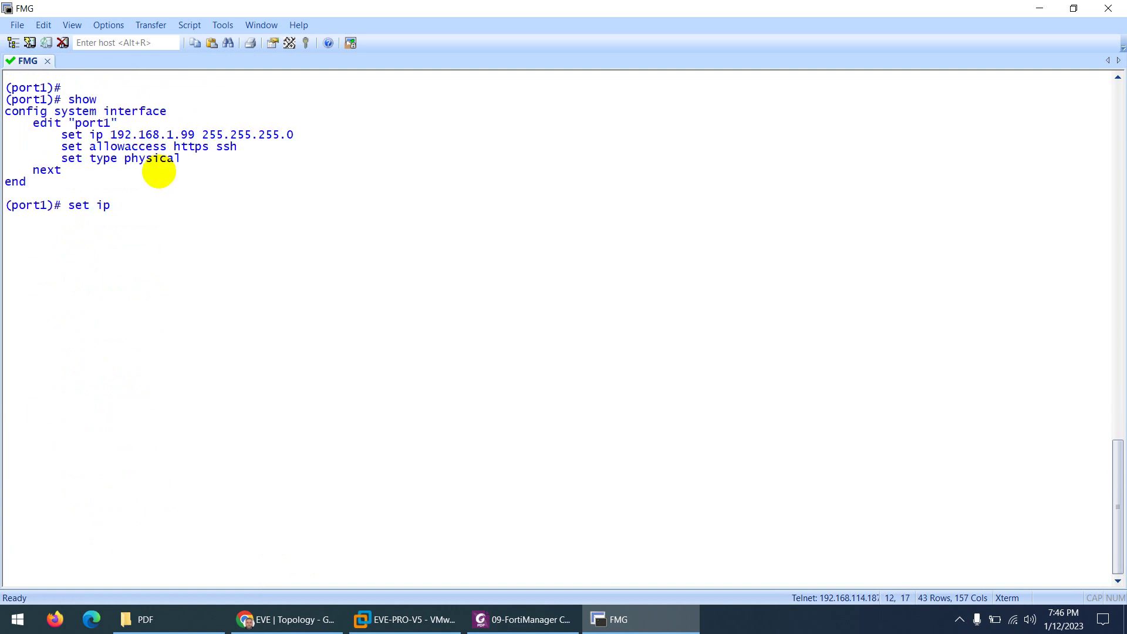
pyautogui.click(286, 619)
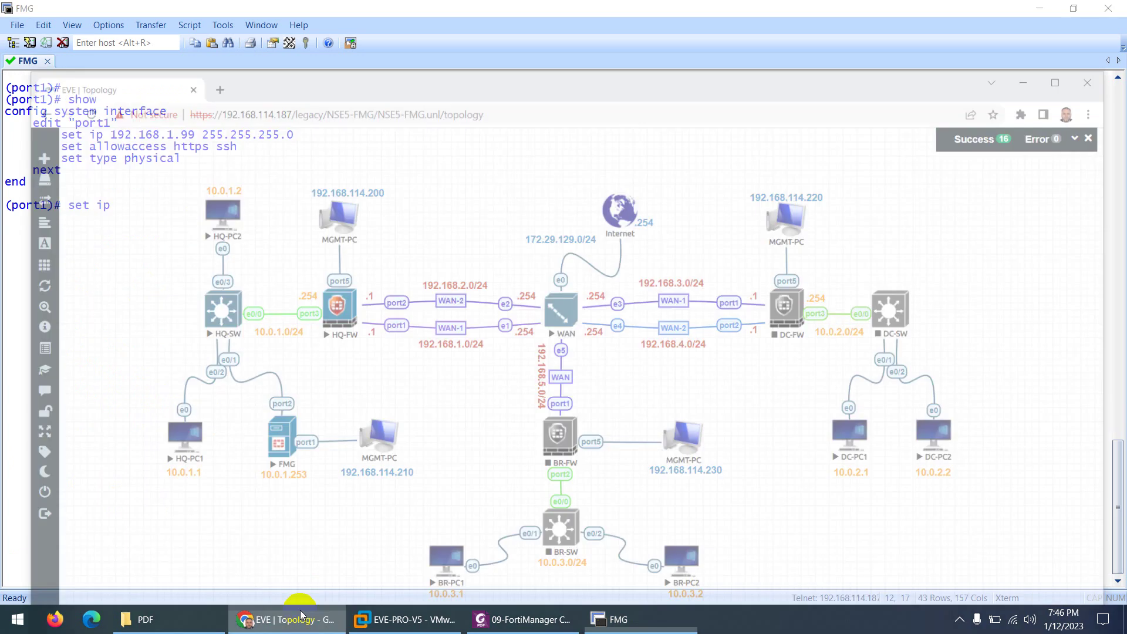
pyautogui.doubleClick(369, 426)
pyautogui.doubleClick(369, 425)
pyautogui.hotkey('ctrl', 'c')
pyautogui.click(326, 452)
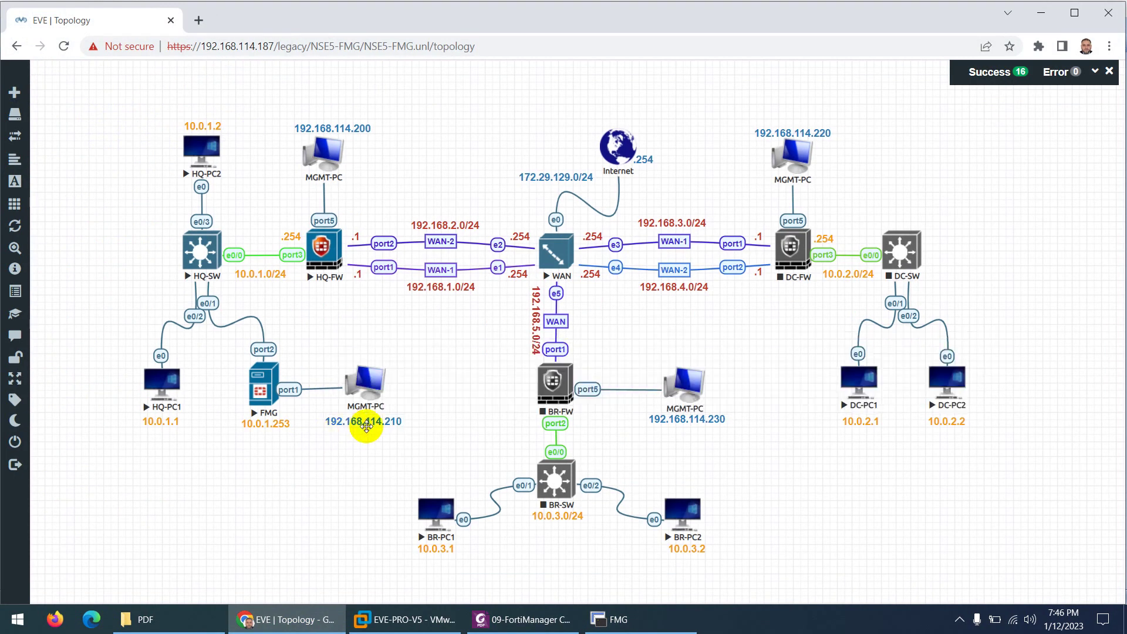
pyautogui.click(598, 617)
pyautogui.rightClick(295, 322)
# - Complete port1's address as 192.168.114.210/24 and verify it with get
pyautogui.write('/24')
pyautogui.press('Return')
pyautogui.moveTo(203, 135); pyautogui.dragTo(294, 136)
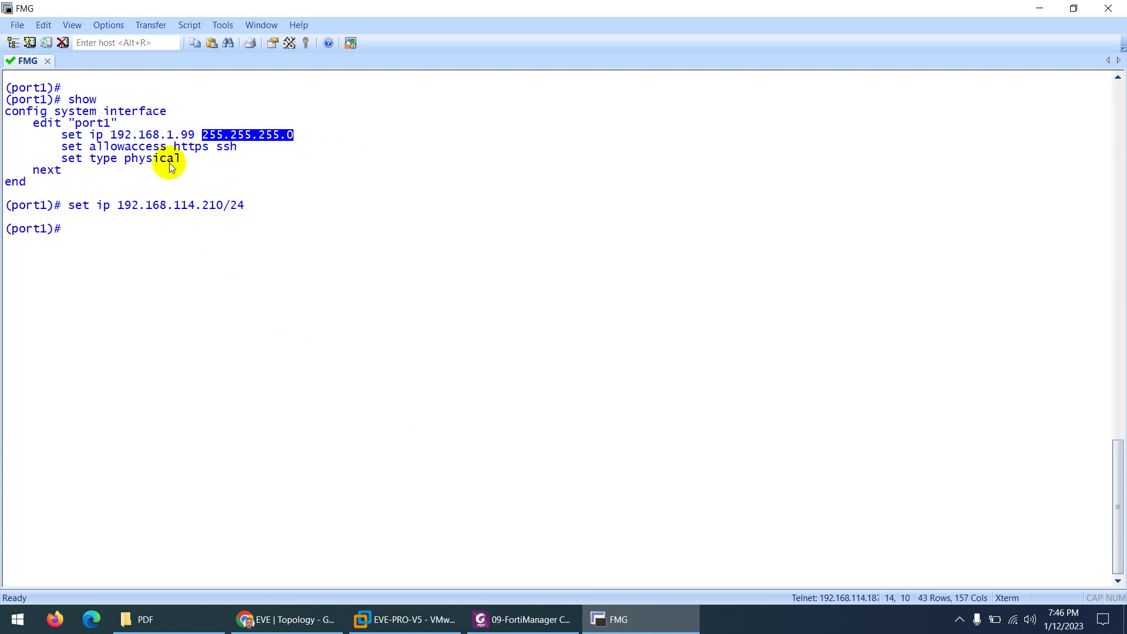
pyautogui.moveTo(169, 148); pyautogui.dragTo(240, 149)
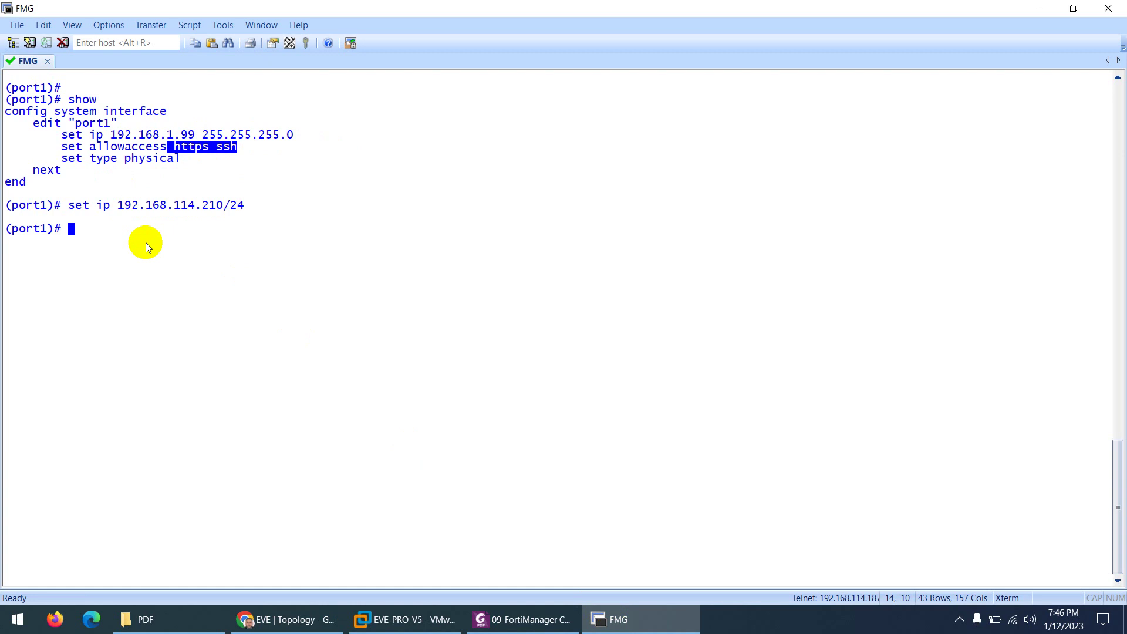
pyautogui.write('get')
pyautogui.press('Return')
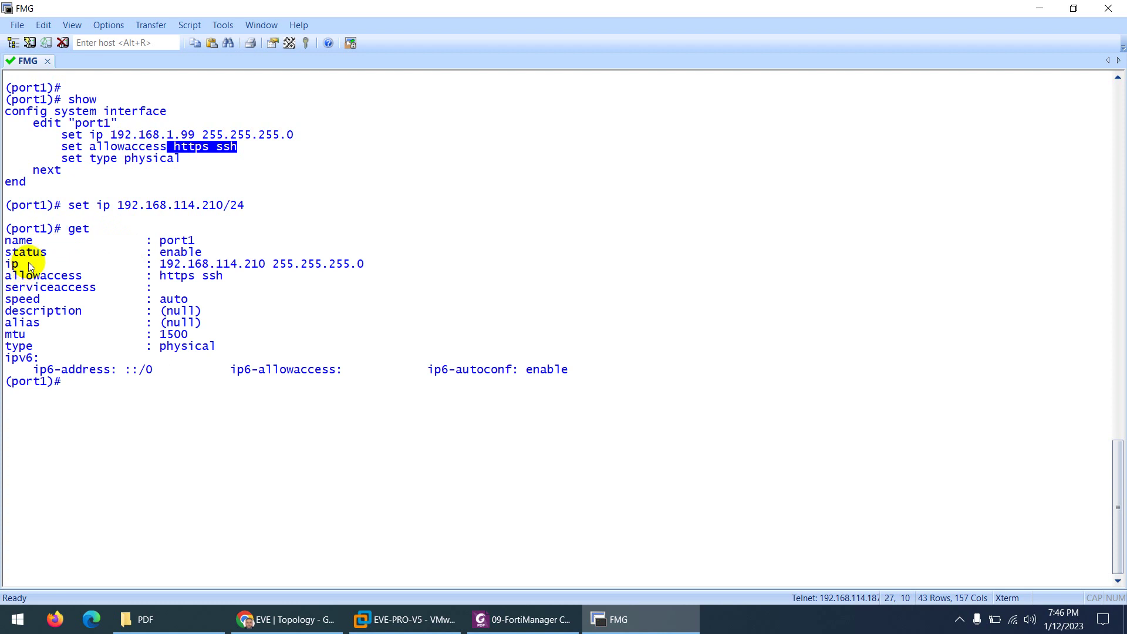
pyautogui.doubleClick(46, 258)
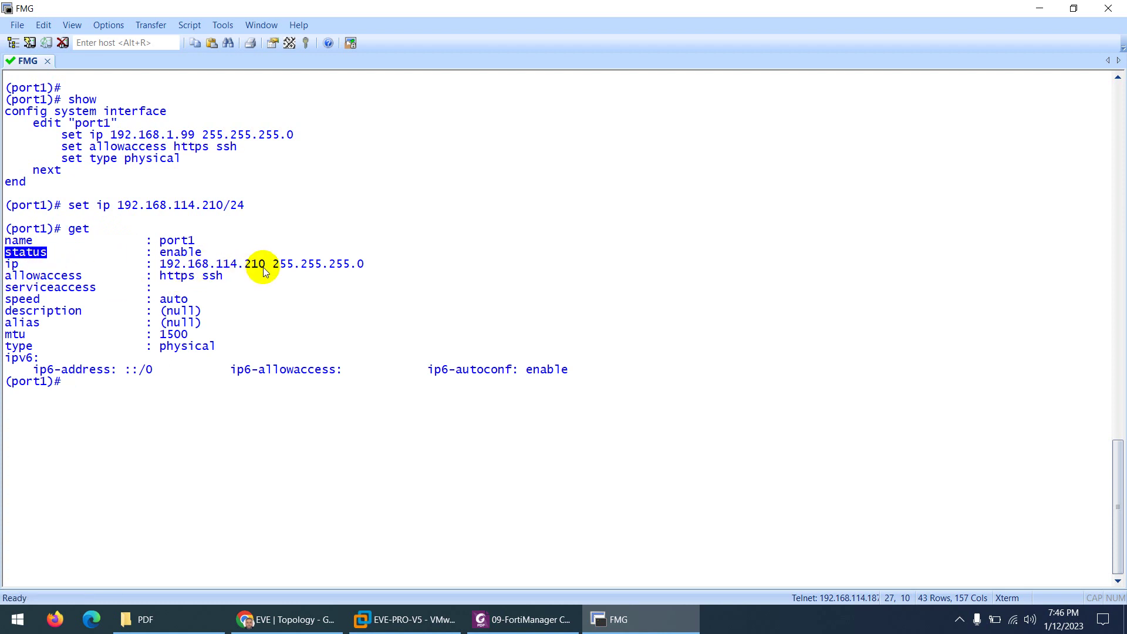
pyautogui.moveTo(272, 265); pyautogui.dragTo(212, 265)
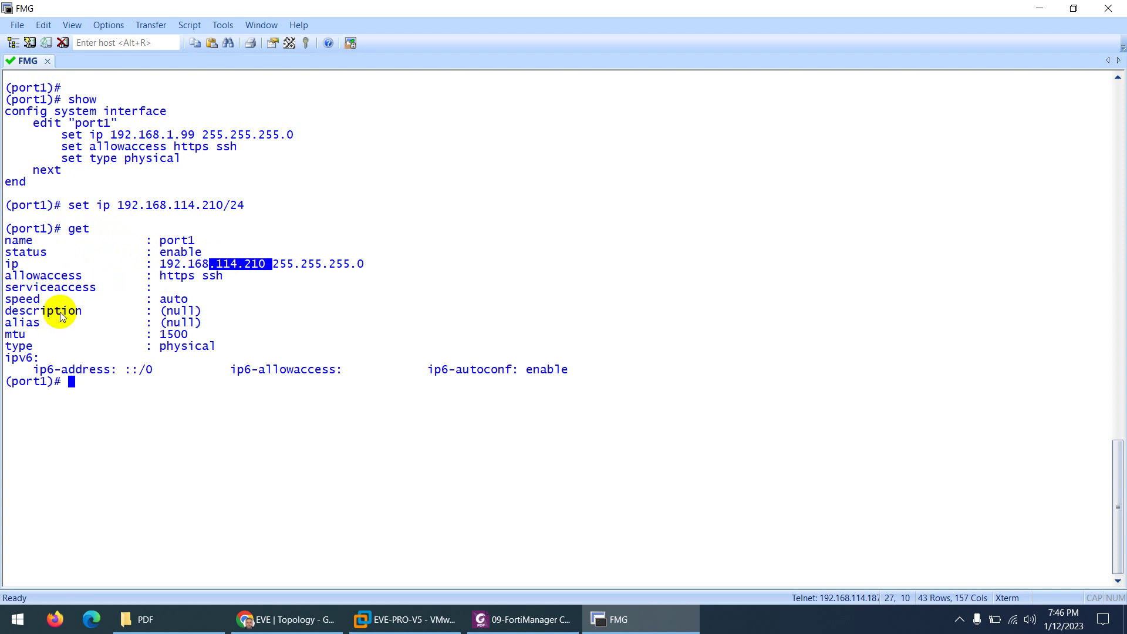
# - Set port1's description and alias to MGMT and commit with end
pyautogui.write('des')
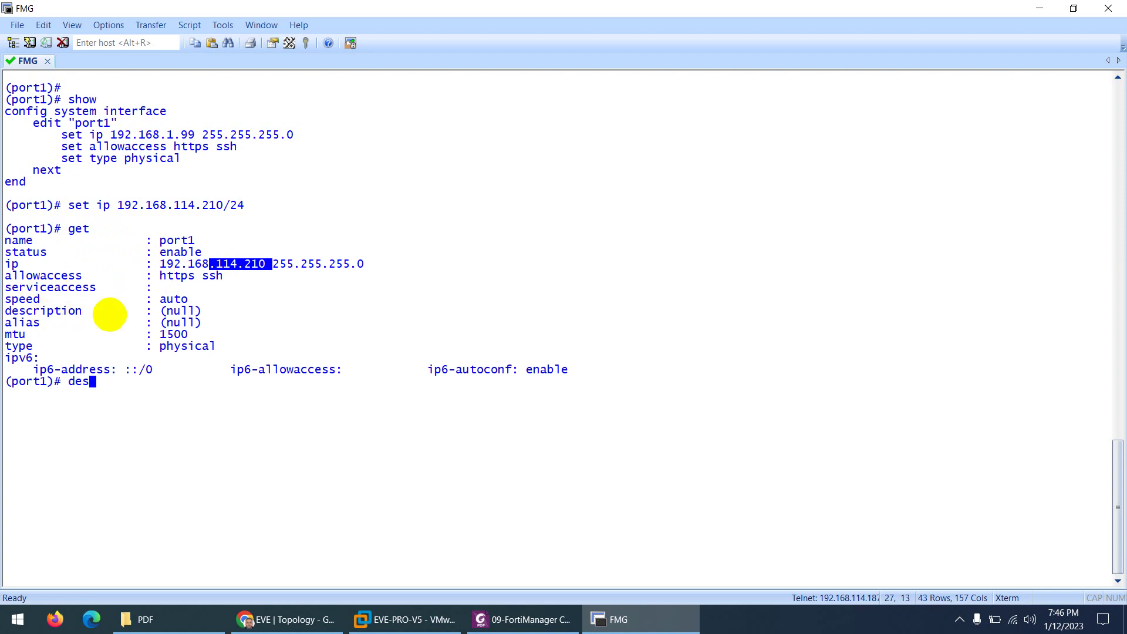
pyautogui.press('BackSpace')
pyautogui.press('BackSpace')
pyautogui.write('set d')
pyautogui.press('Tab')
pyautogui.write('MGMT')
pyautogui.press('Return')
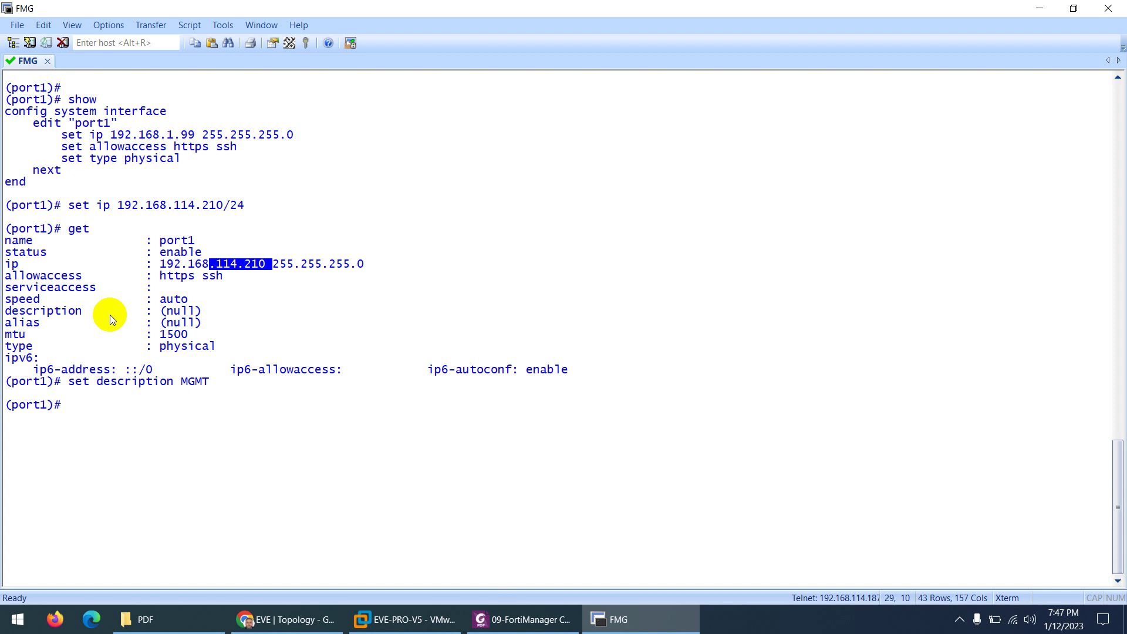
pyautogui.write('set al')
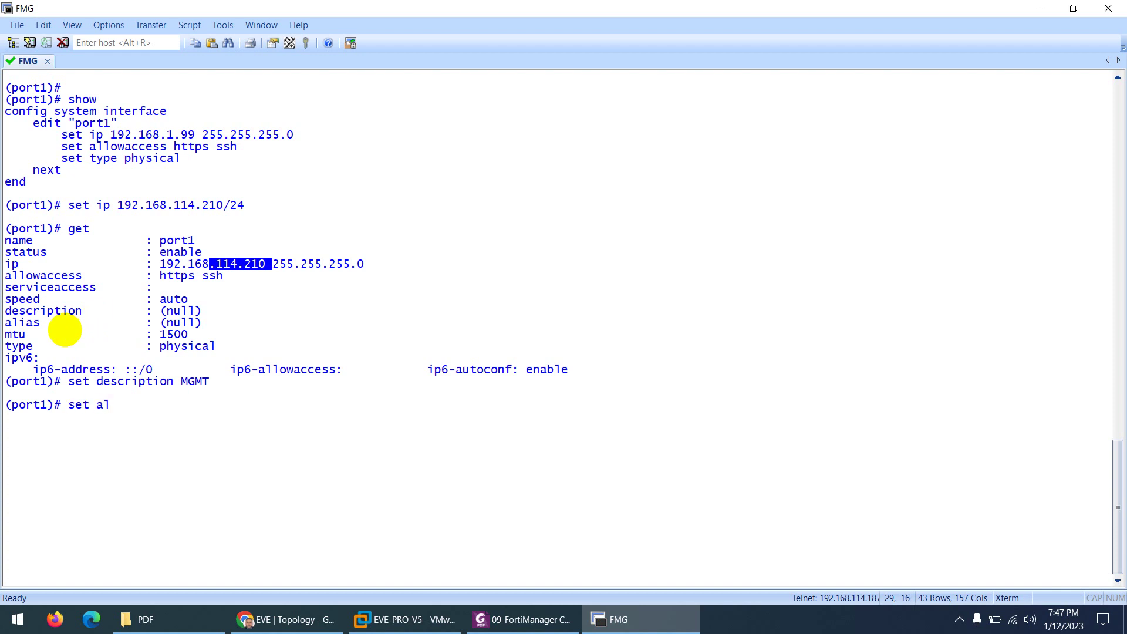
pyautogui.press('Tab')
pyautogui.press('Tab')
pyautogui.write('MGMT')
pyautogui.press('Return')
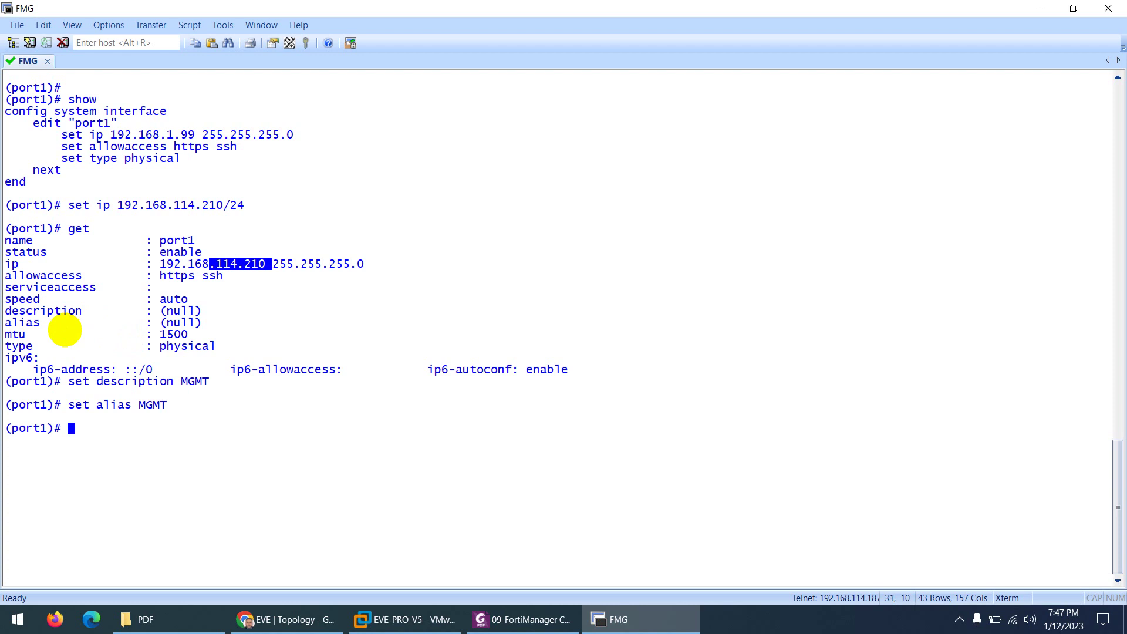
pyautogui.write('end')
pyautogui.press('Return')
# - Run config system interface and show to list the current interface configuration
pyautogui.hotkey('ctrl', 'l')
pyautogui.press('Return')
pyautogui.write('config system interface')
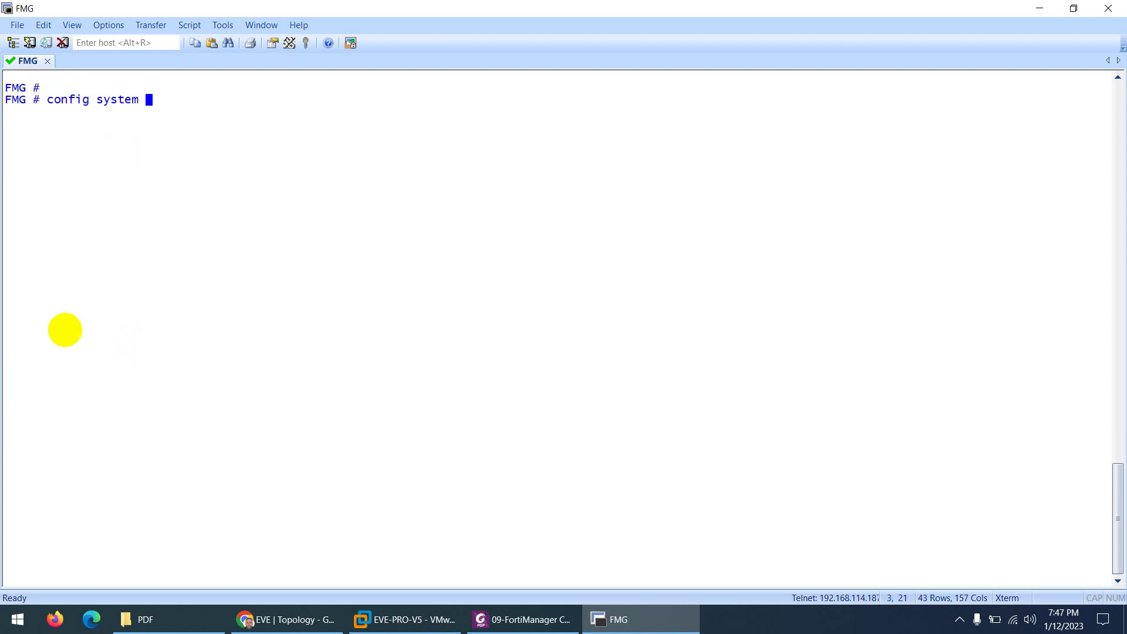
pyautogui.press('Return')
pyautogui.write('show')
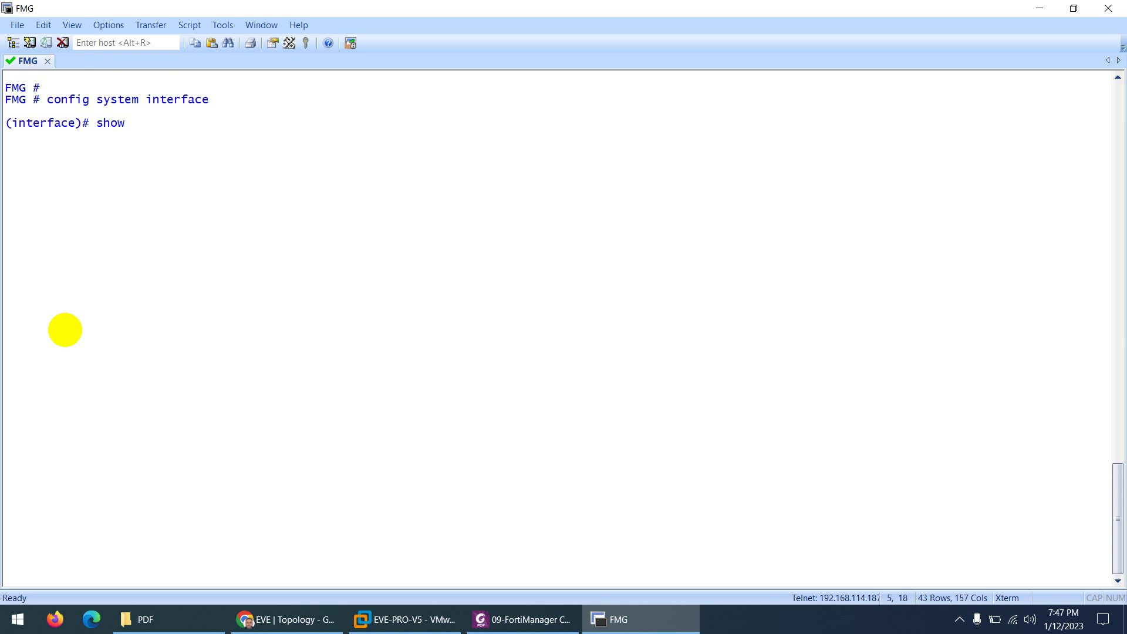
pyautogui.press('Return')
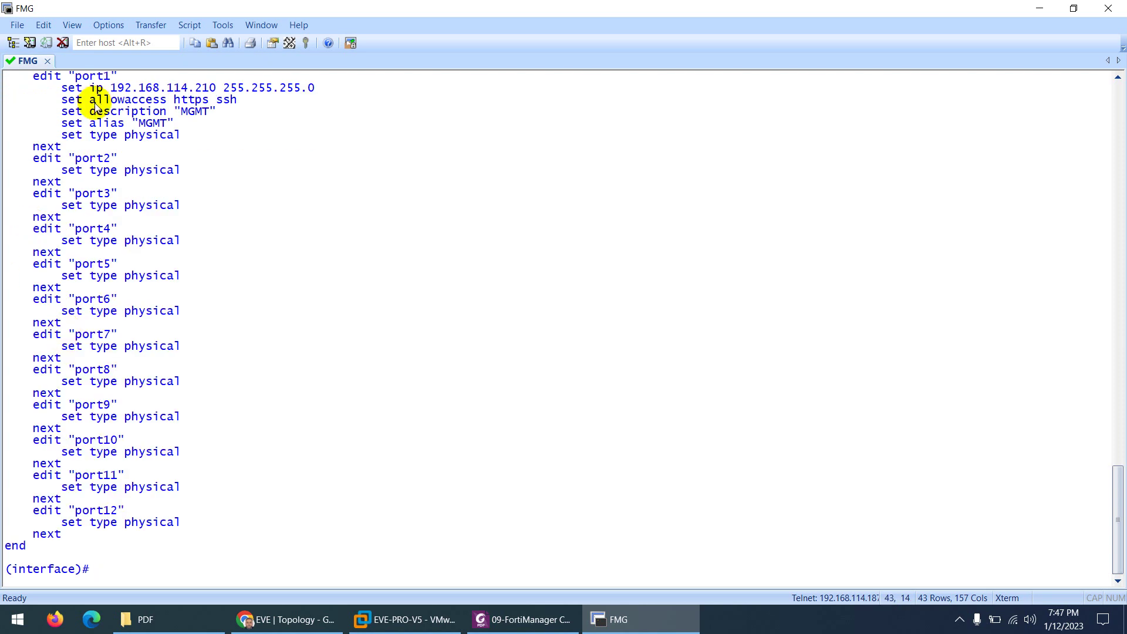
pyautogui.moveTo(62, 88); pyautogui.dragTo(234, 114)
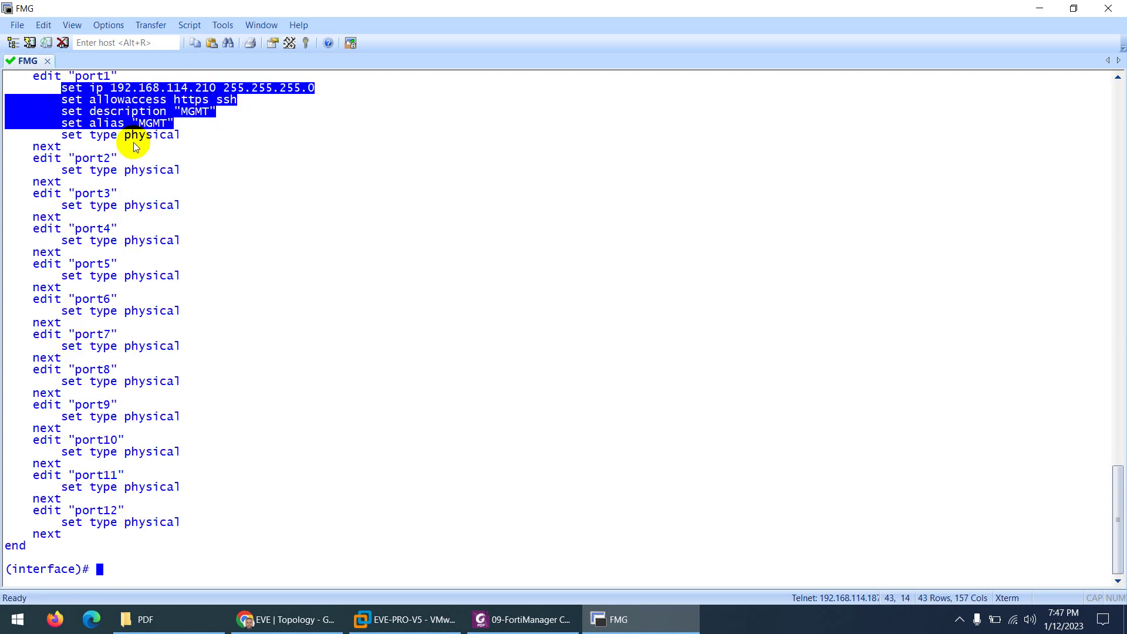
# - Paste edit "port2" from the listing to start editing port2
pyautogui.moveTo(33, 159); pyautogui.dragTo(117, 160)
pyautogui.rightClick(127, 171)
pyautogui.press('Return')
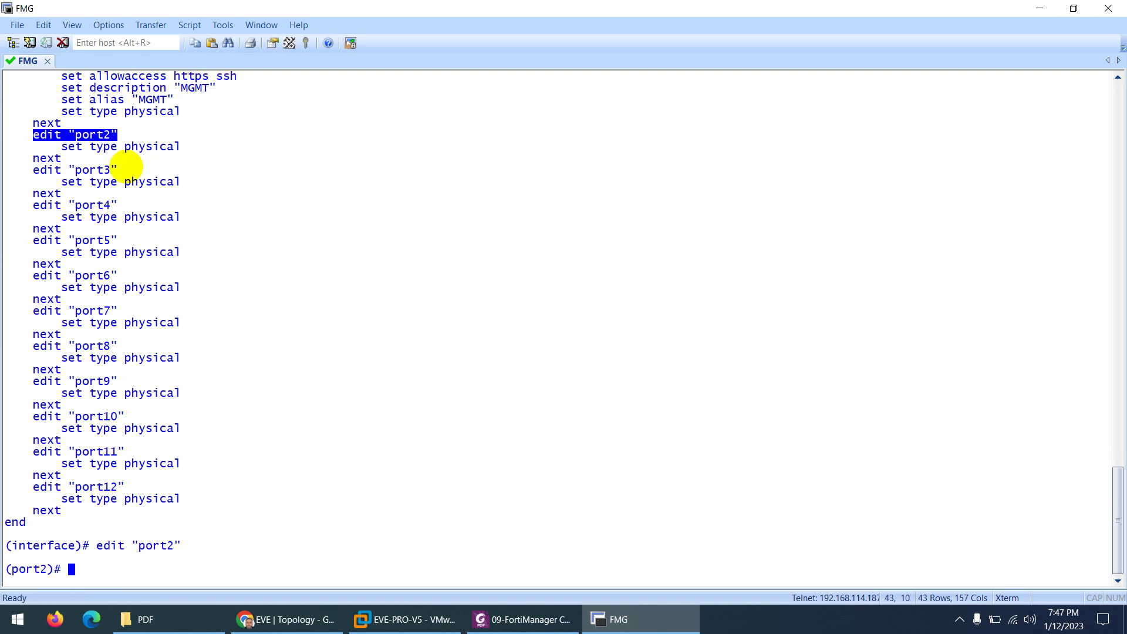
pyautogui.click(288, 619)
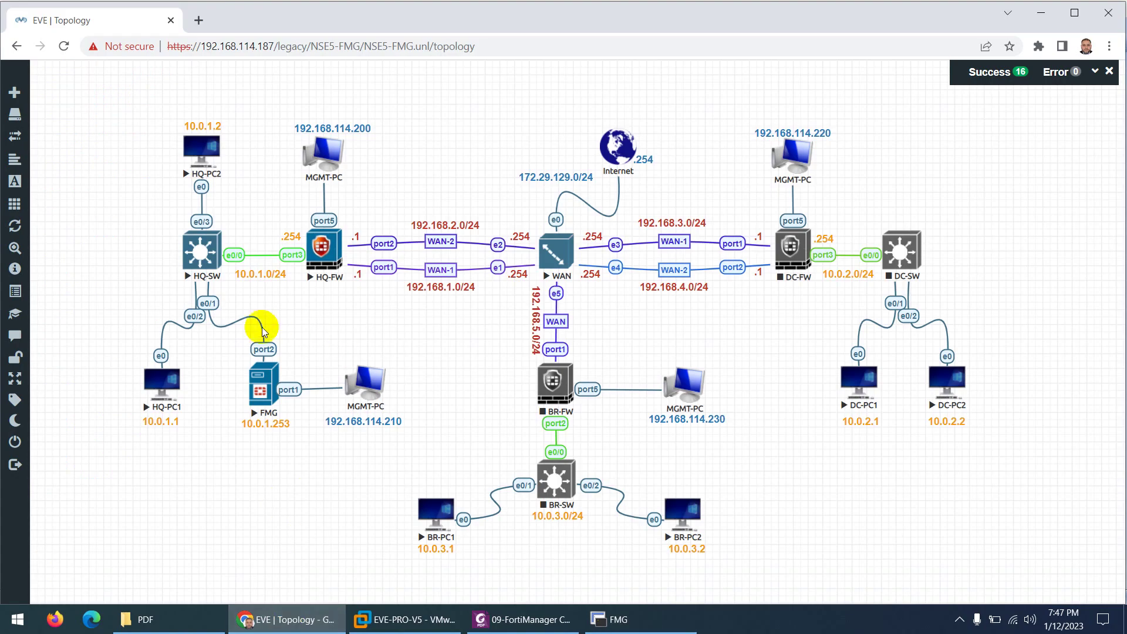
# - Check FMG's 10.0.1.253 label on the topology and run set ip 10.0.1.253/24 on port2
pyautogui.doubleClick(259, 423)
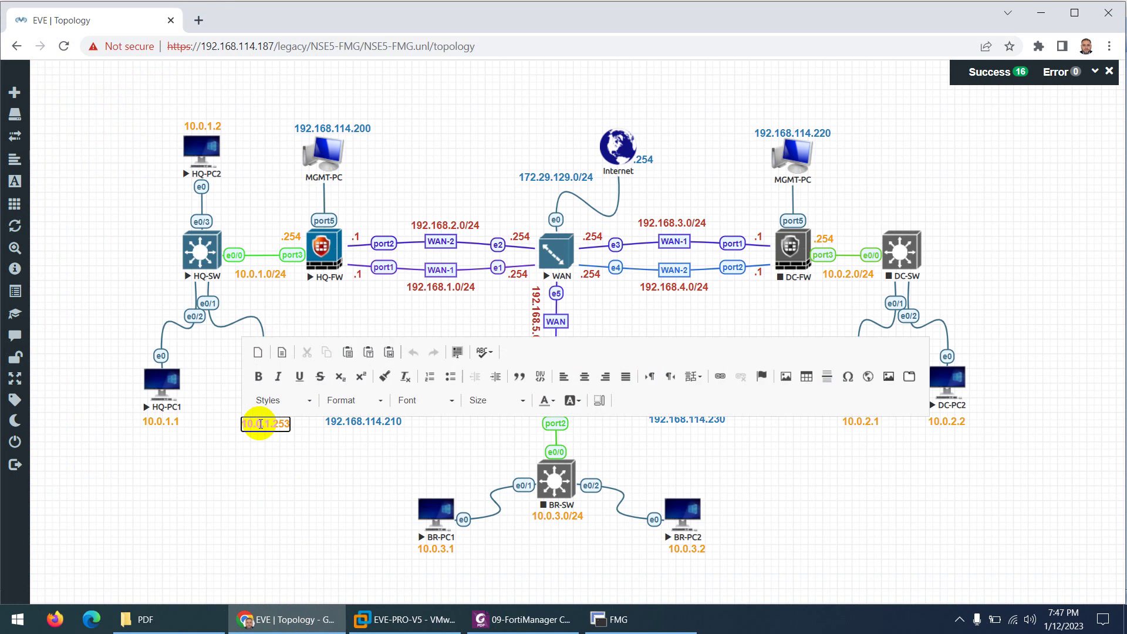
pyautogui.click(251, 477)
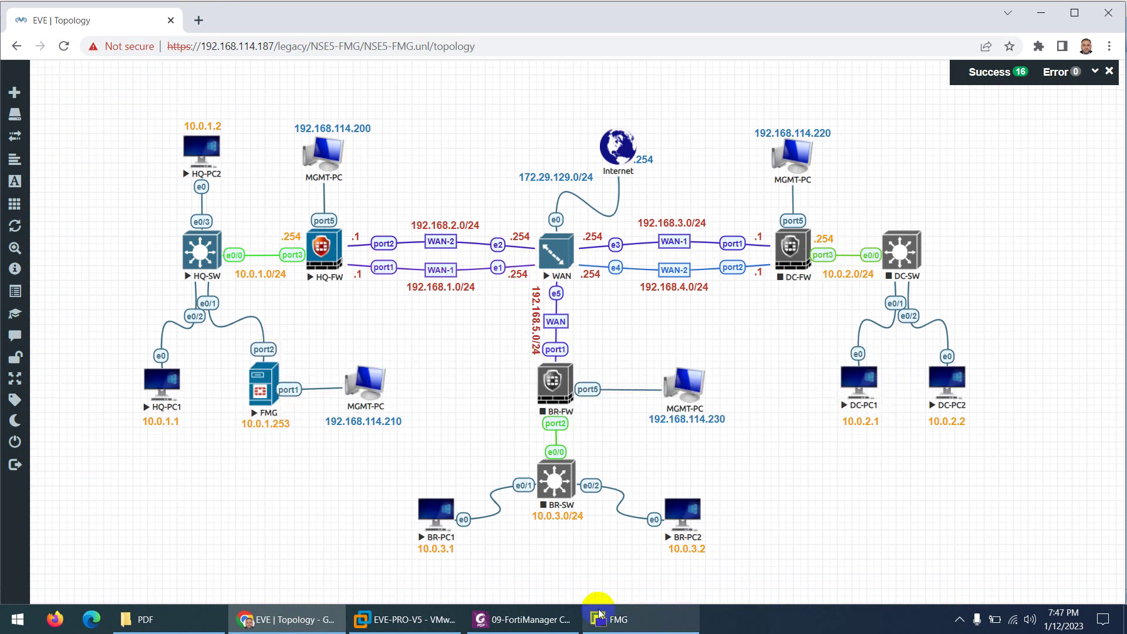
pyautogui.click(611, 620)
pyautogui.hotkey('ctrl', 'l')
pyautogui.press('Return')
pyautogui.press('Return')
pyautogui.write('set ip ')
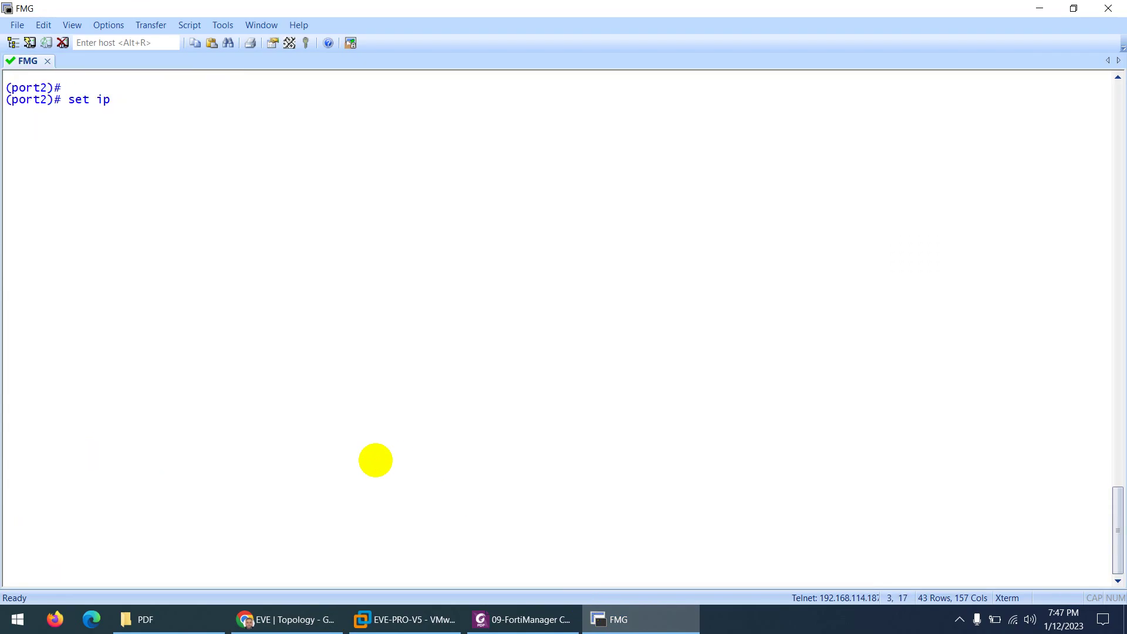
pyautogui.write('10.0.1.253/24')
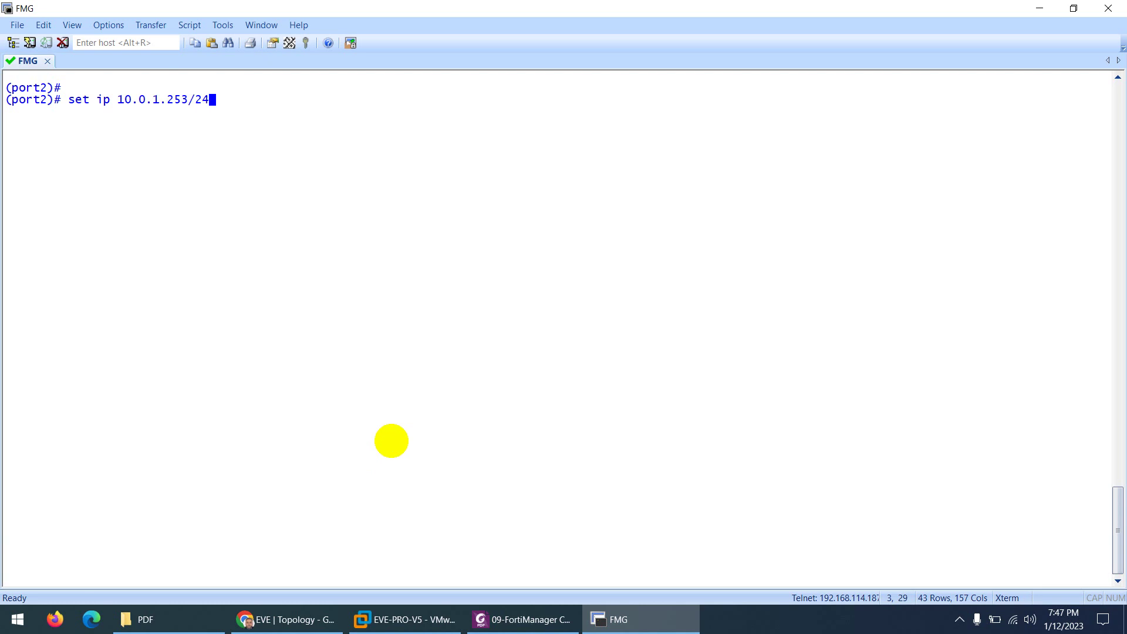
pyautogui.press('Return')
pyautogui.click(260, 621)
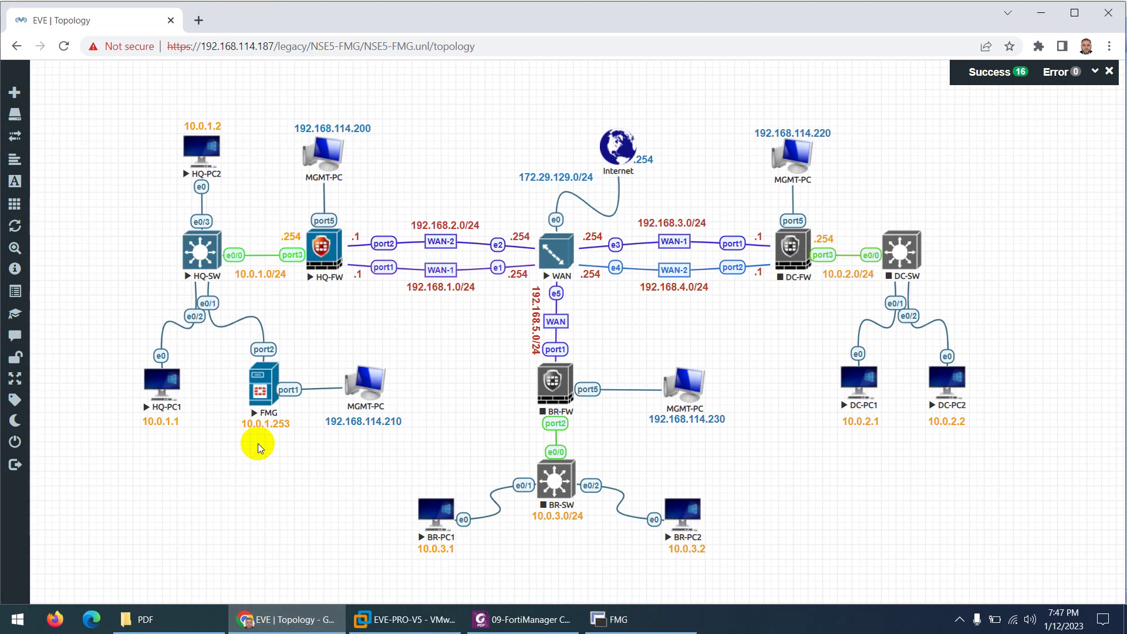
pyautogui.click(620, 623)
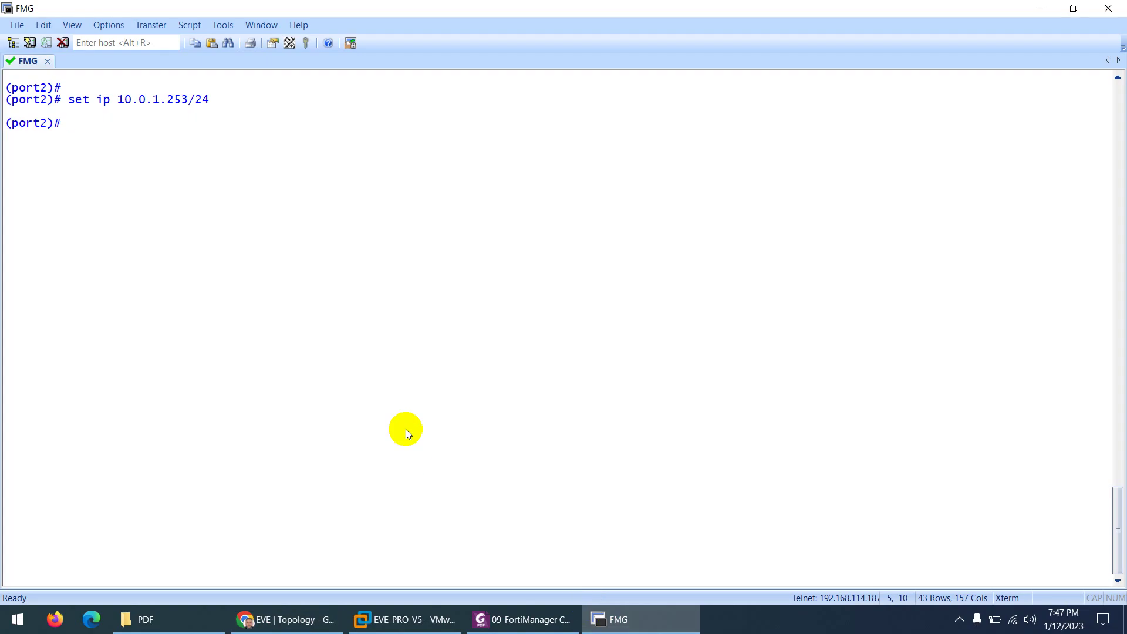
# - Review port2's settings with get and set allowaccess to ping
pyautogui.write('getr')
pyautogui.press('BackSpace')
pyautogui.press('Return')
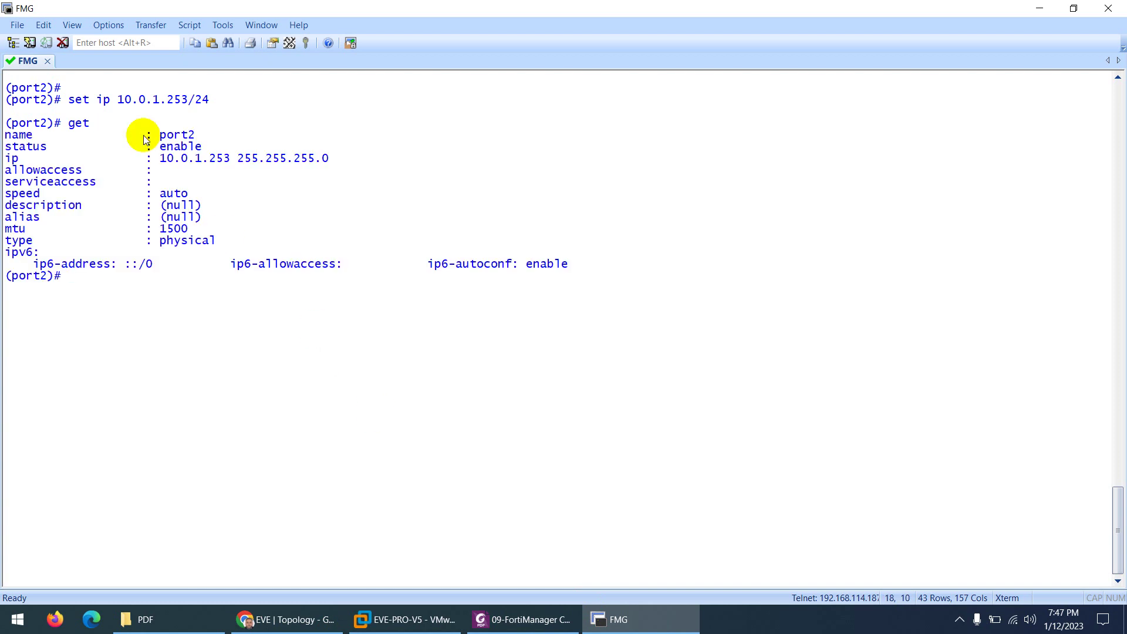
pyautogui.moveTo(194, 136); pyautogui.dragTo(160, 147)
pyautogui.moveTo(229, 158); pyautogui.dragTo(161, 158)
pyautogui.moveTo(82, 169); pyautogui.dragTo(10, 165)
pyautogui.hotkey('ctrl', 'c')
pyautogui.write('set')
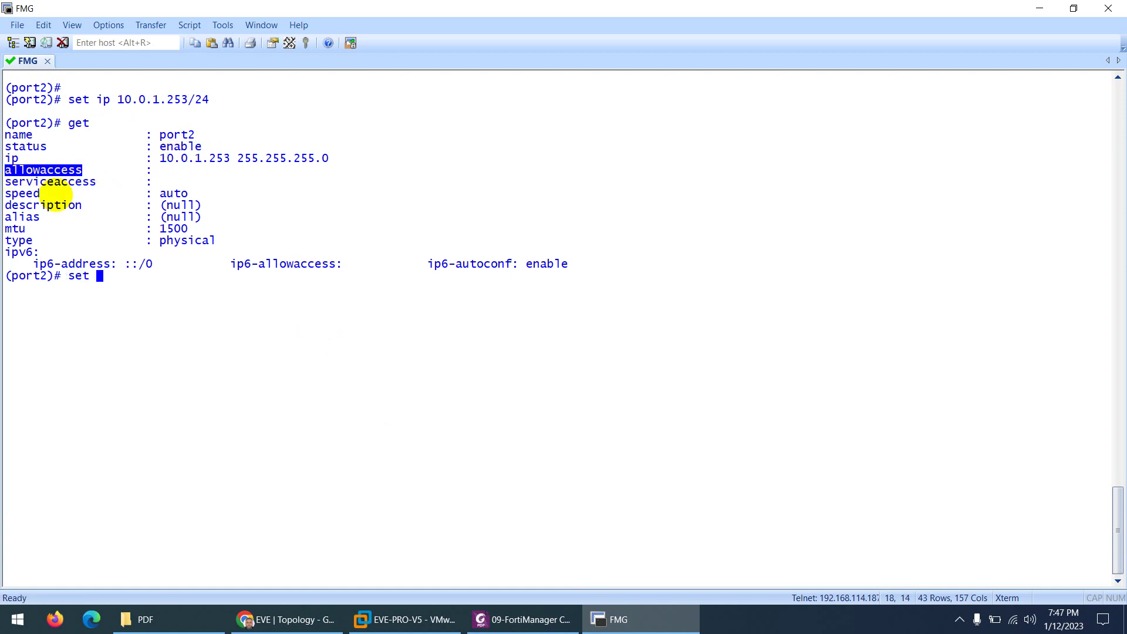
pyautogui.rightClick(125, 290)
pyautogui.write('ping')
pyautogui.press('Return')
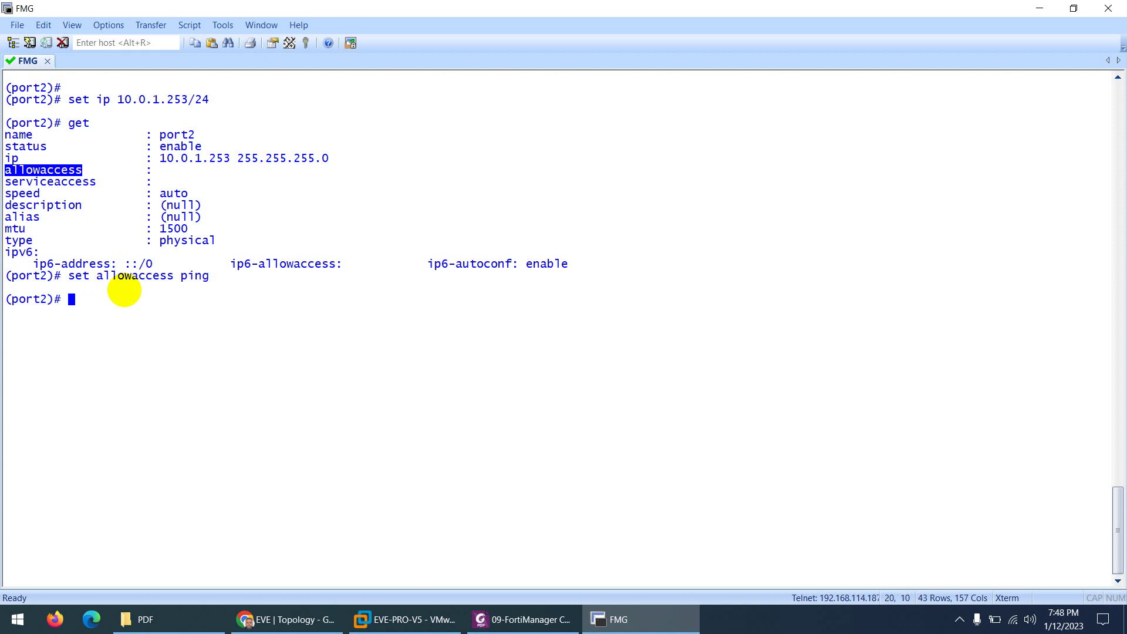
# - Set port2's description and alias to LAN and commit with end
pyautogui.write('set dex')
pyautogui.press('BackSpace')
pyautogui.press('Tab')
pyautogui.write('LAN')
pyautogui.press('Return')
pyautogui.write('set')
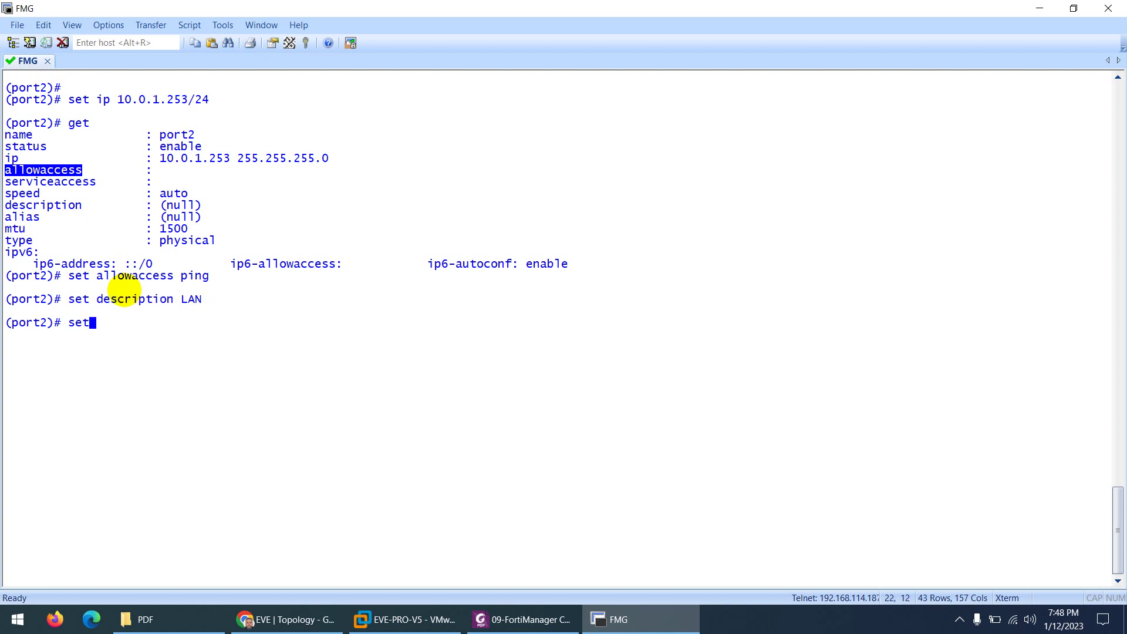
pyautogui.write(' alias LAN')
pyautogui.press('Return')
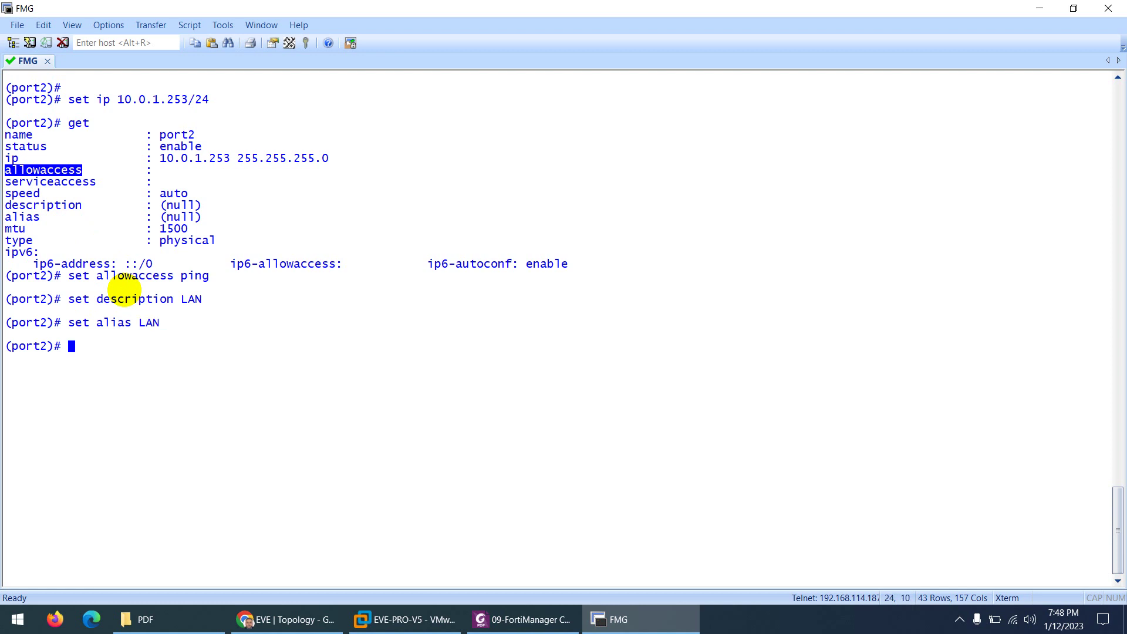
pyautogui.write('end')
pyautogui.press('Return')
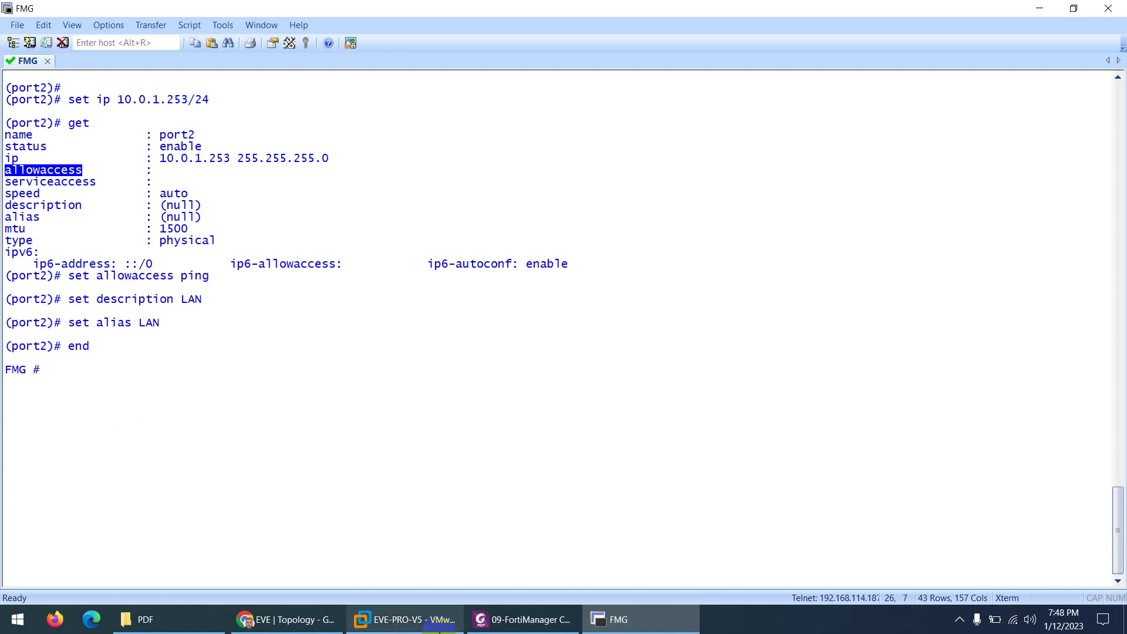
# - Read the lab guide's Configure Interfaces, Configure Route and Testing sections, then return to the EVE topology
pyautogui.click(503, 610)
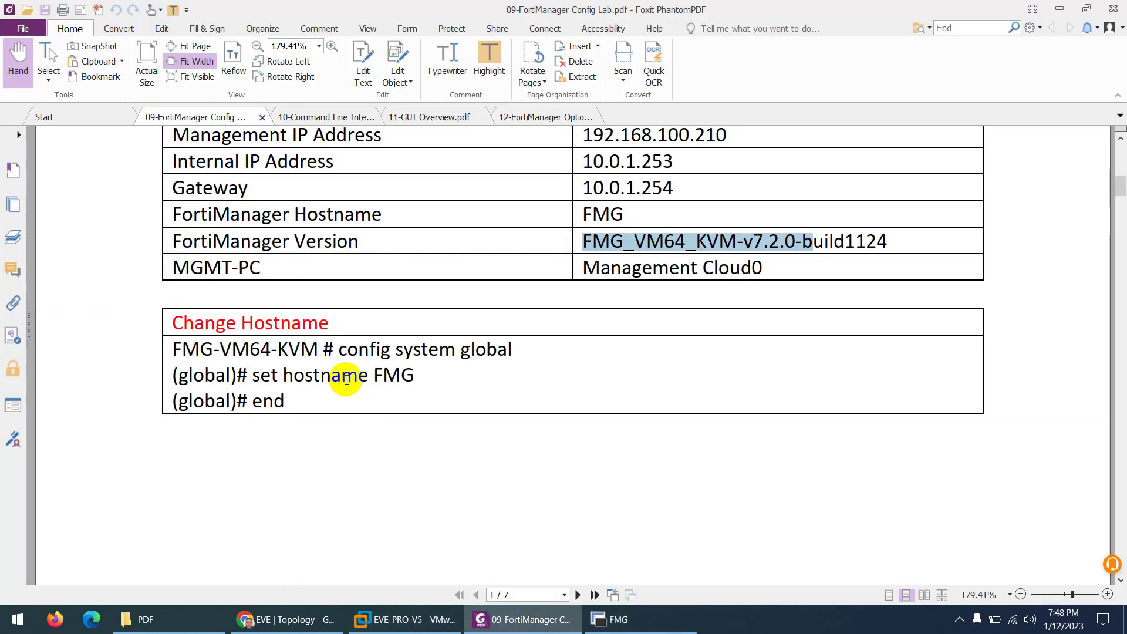
pyautogui.scroll(-8, 341, 346)
pyautogui.scroll(-4, 354, 335)
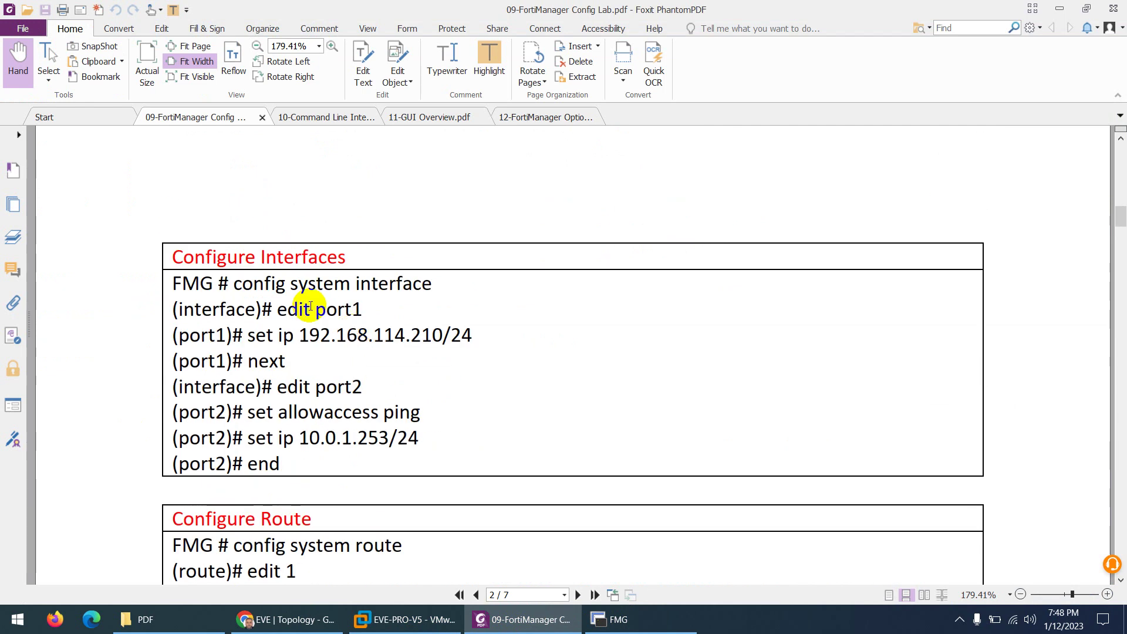
pyautogui.moveTo(322, 300); pyautogui.dragTo(340, 306)
pyautogui.scroll(-5, 324, 333)
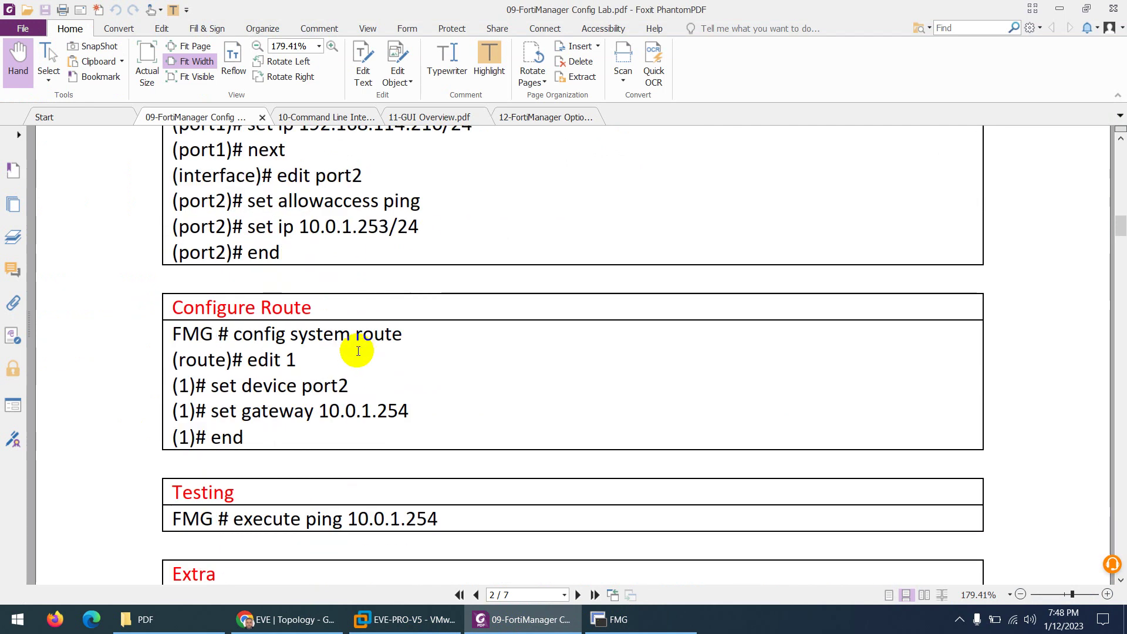
pyautogui.scroll(4, 299, 340)
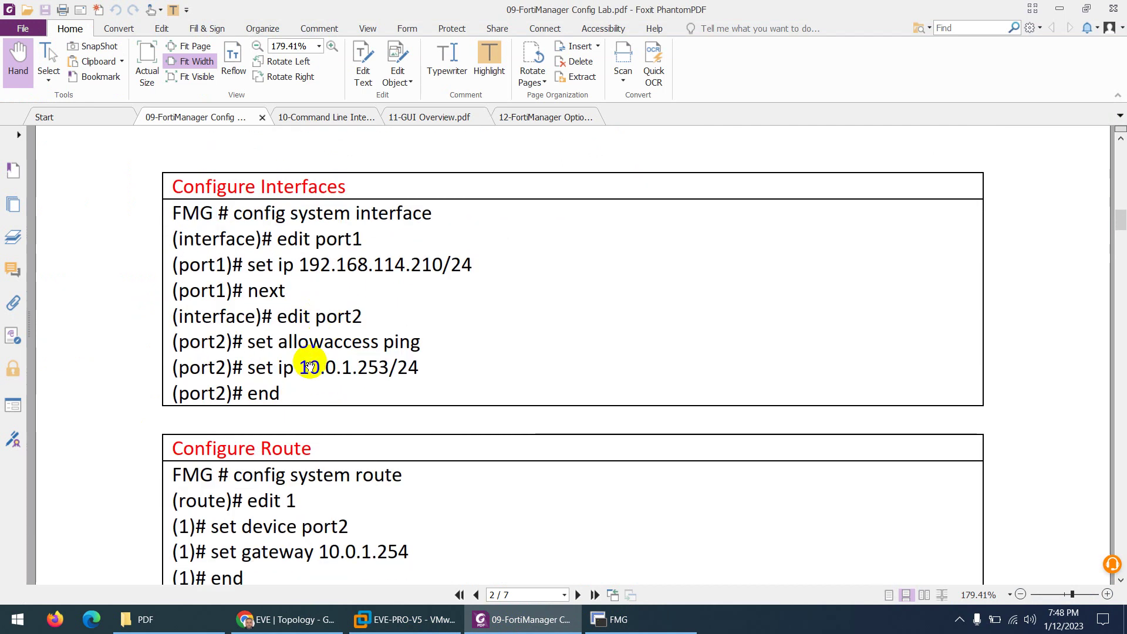
pyautogui.scroll(-1, 293, 387)
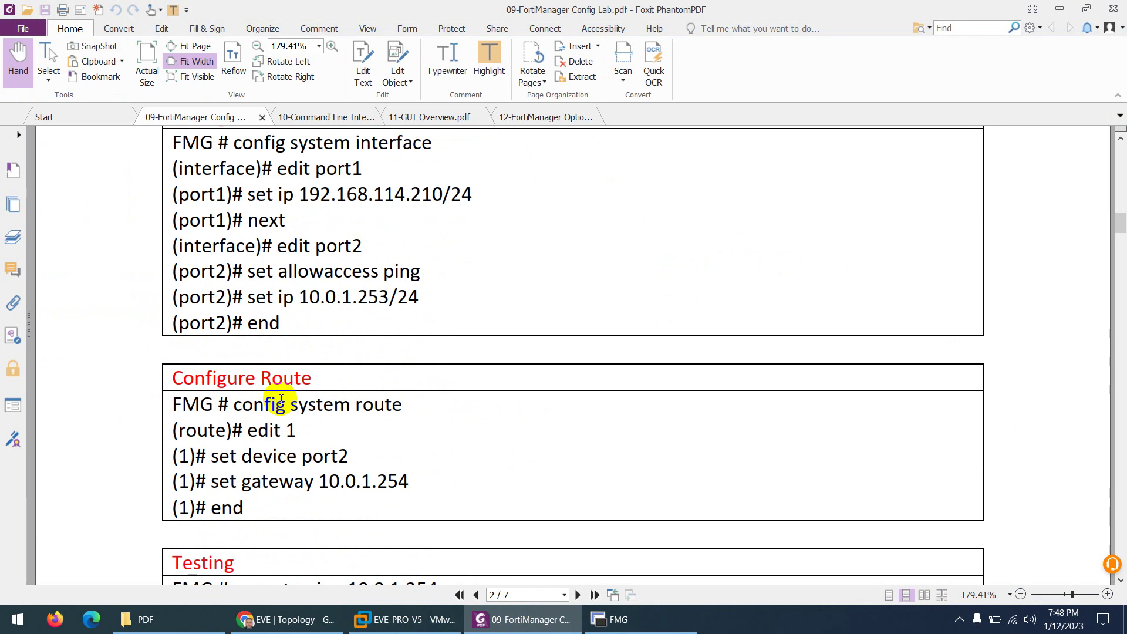
pyautogui.click(285, 619)
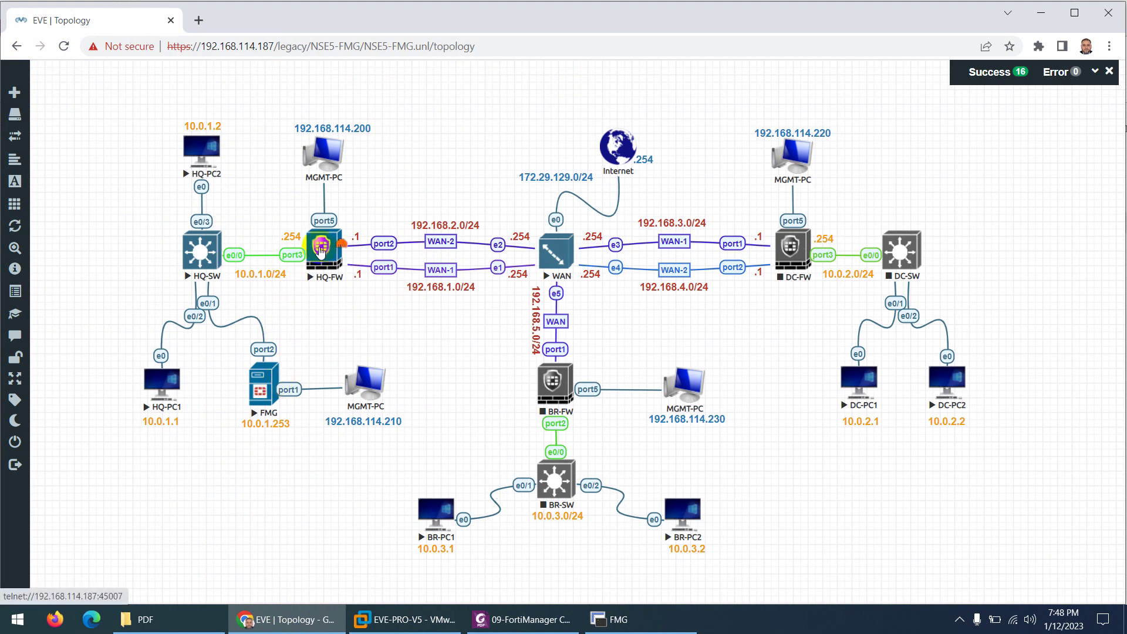
# - Inspect HQ-FW, the WAN-2 link and the Internet cloud, then return to the FMG terminal
pyautogui.click(313, 262)
pyautogui.click(457, 259)
pyautogui.click(622, 161)
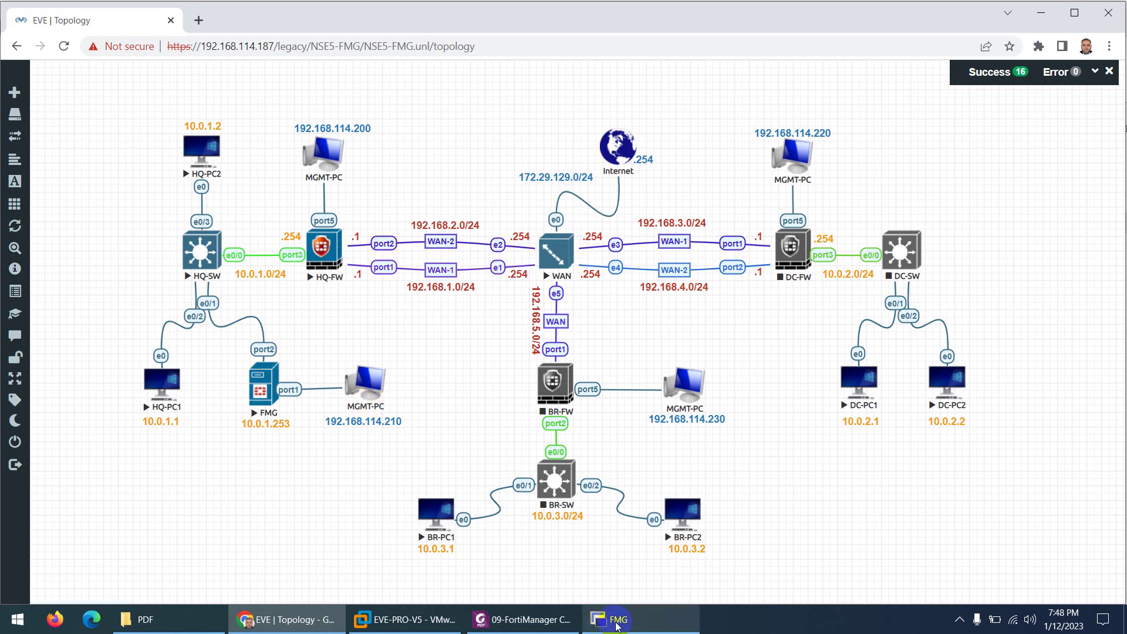
pyautogui.click(597, 623)
# - Clear the screen, enter config system route and list the existing routes
pyautogui.hotkey('ctrl', 'l')
pyautogui.press('Return')
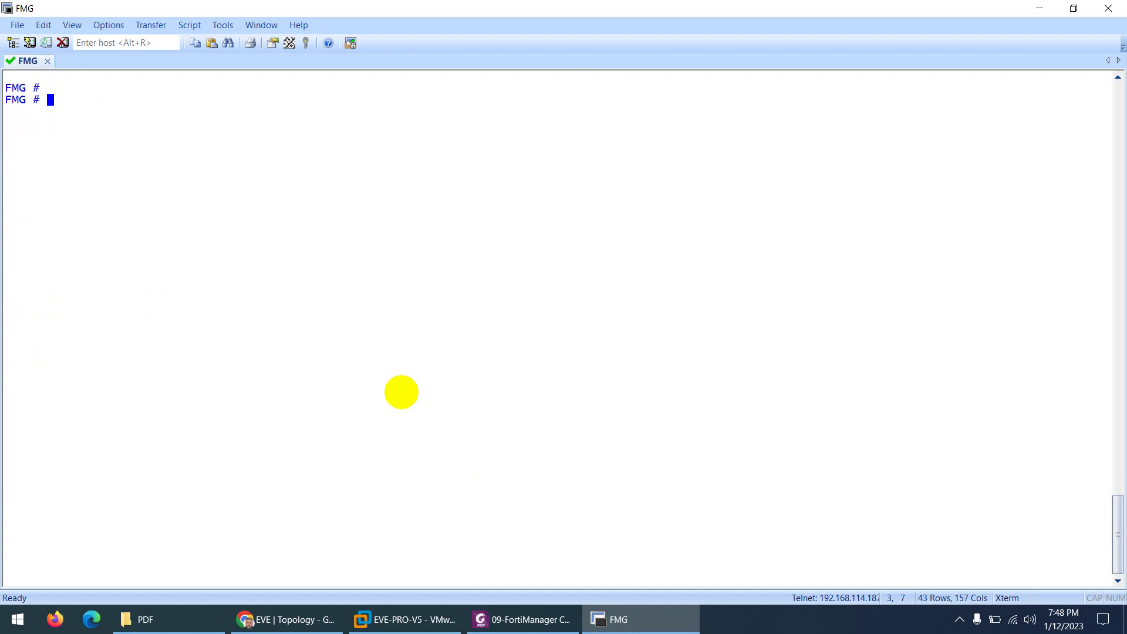
pyautogui.write('config system  report')
pyautogui.press('Tab')
pyautogui.press('Return')
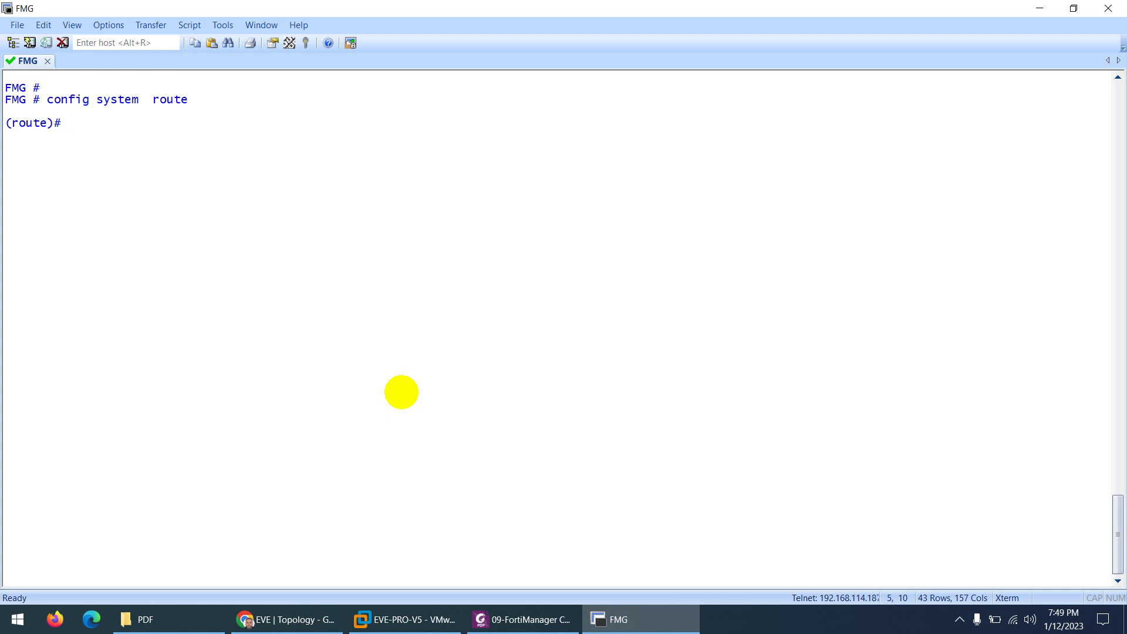
pyautogui.write('show')
pyautogui.press('Return')
# - Create route entry 1 with edit 1 and display its configuration and fields
pyautogui.write('edit 1')
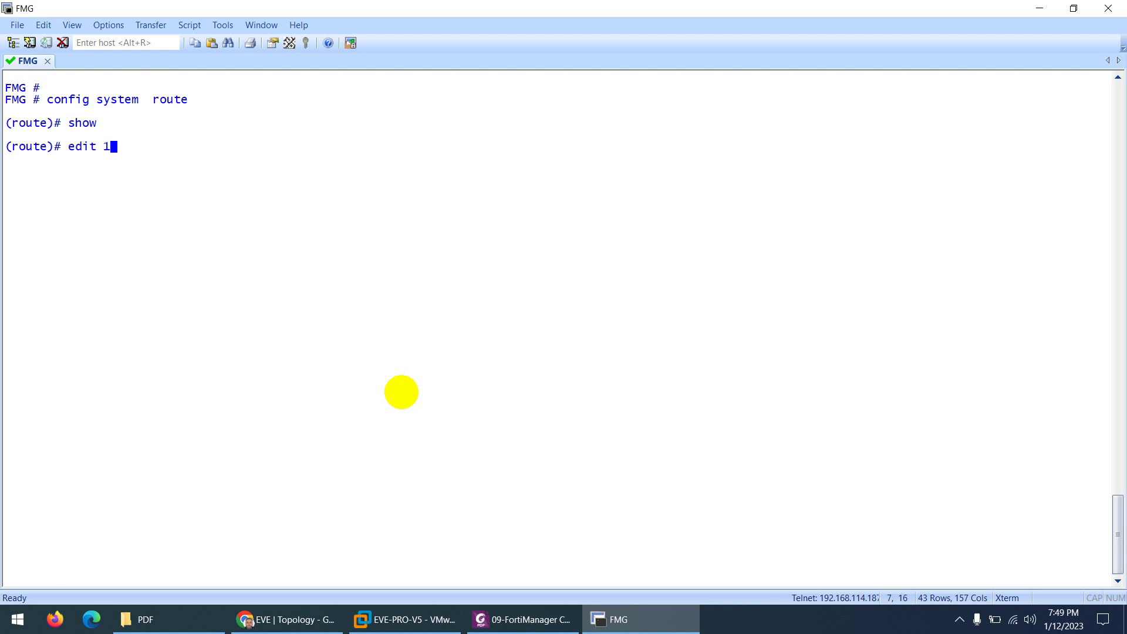
pyautogui.press('Return')
pyautogui.write('show')
pyautogui.press('Return')
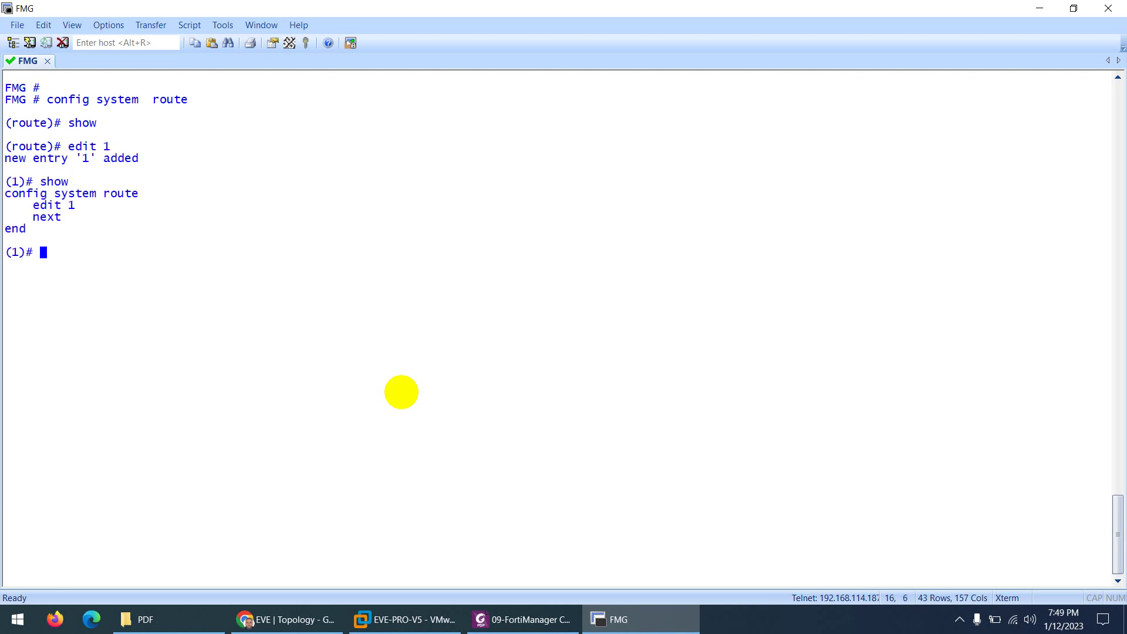
pyautogui.write('get')
pyautogui.press('Return')
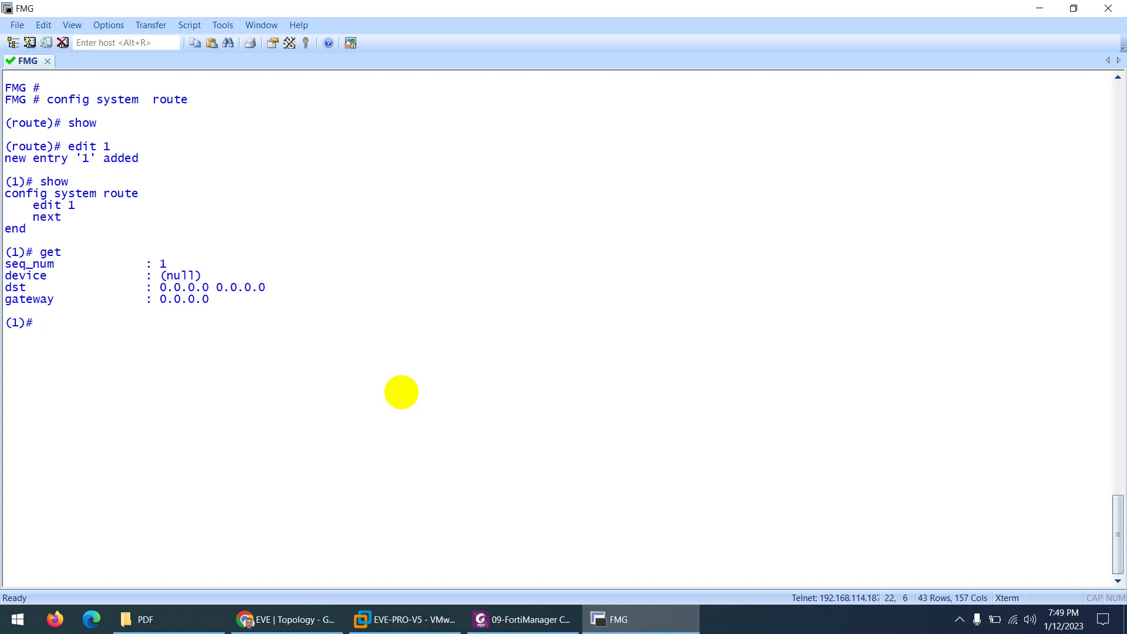
# - Set route 1's device to port2, after checking the topology, and begin the set gateway command
pyautogui.write('set device port1')
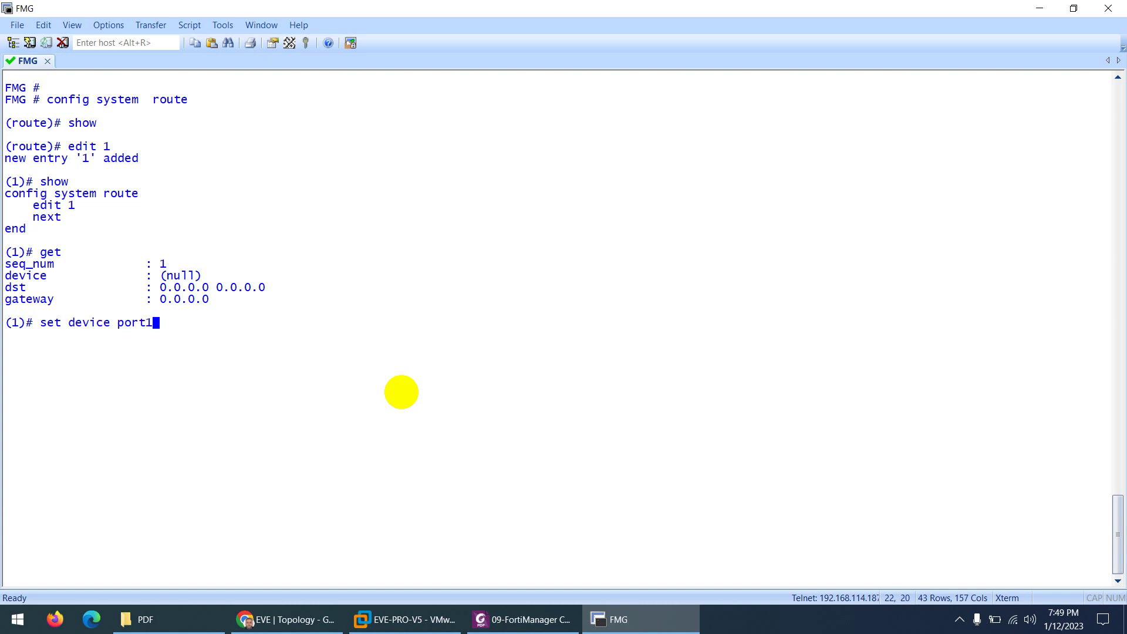
pyautogui.click(286, 619)
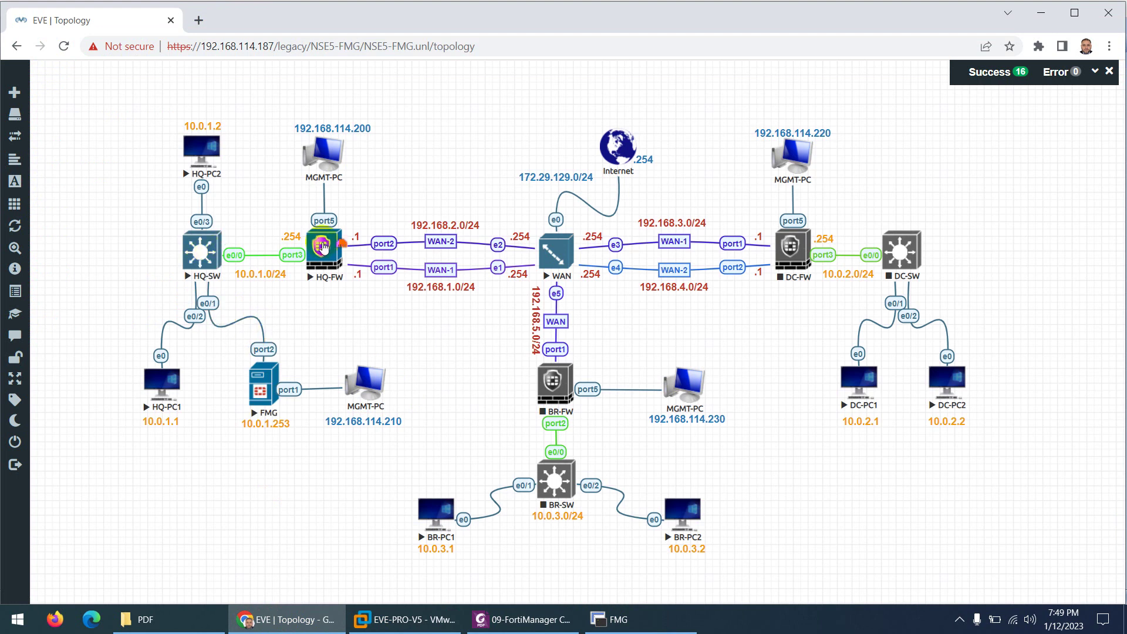
pyautogui.click(612, 624)
pyautogui.press('BackSpace')
pyautogui.write('2')
pyautogui.press('Home')
pyautogui.press('Return')
pyautogui.write('set')
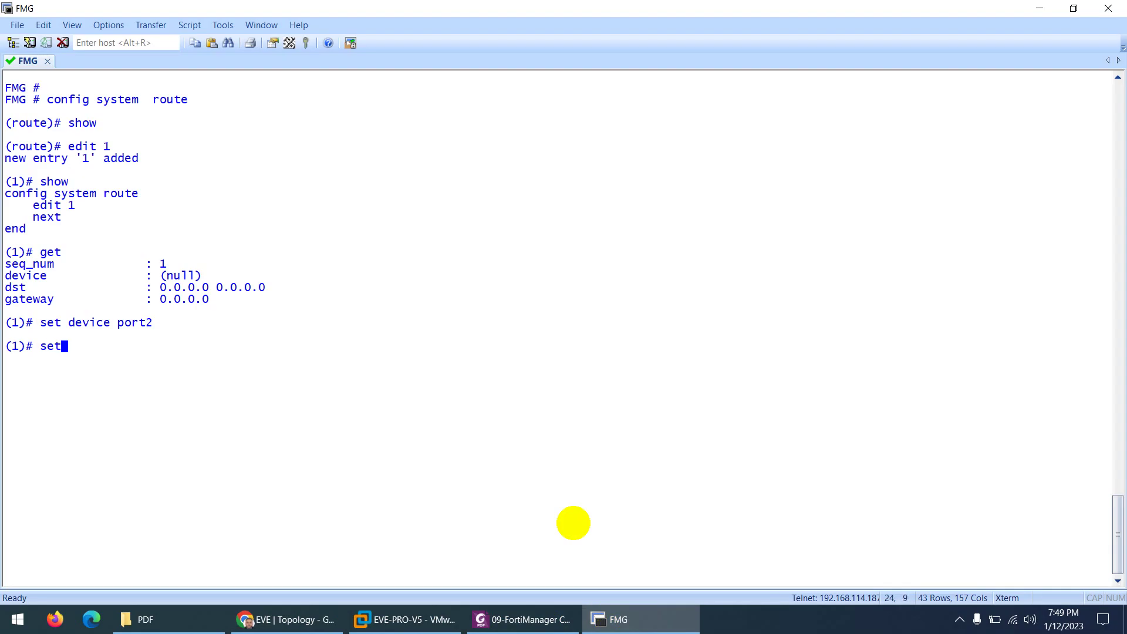
pyautogui.write(' de')
pyautogui.press('Tab')
# - Copy the FMG's 10.0.1.253 address from the topology label and paste it after set gateway
pyautogui.click(286, 616)
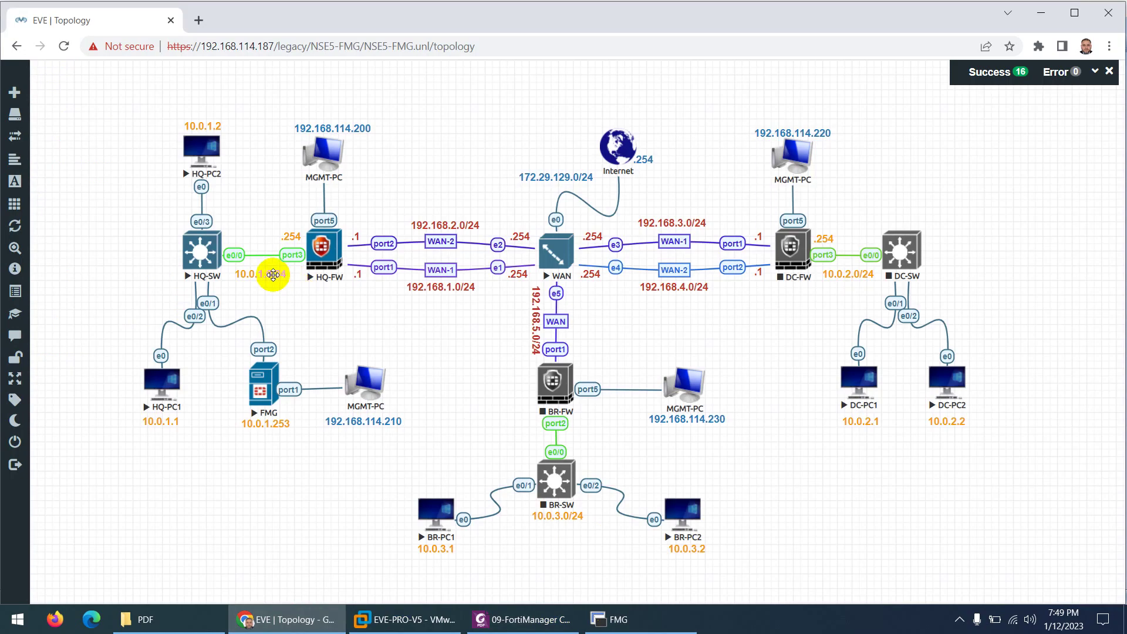
pyautogui.doubleClick(263, 424)
pyautogui.doubleClick(262, 424)
pyautogui.hotkey('ctrl', 'c')
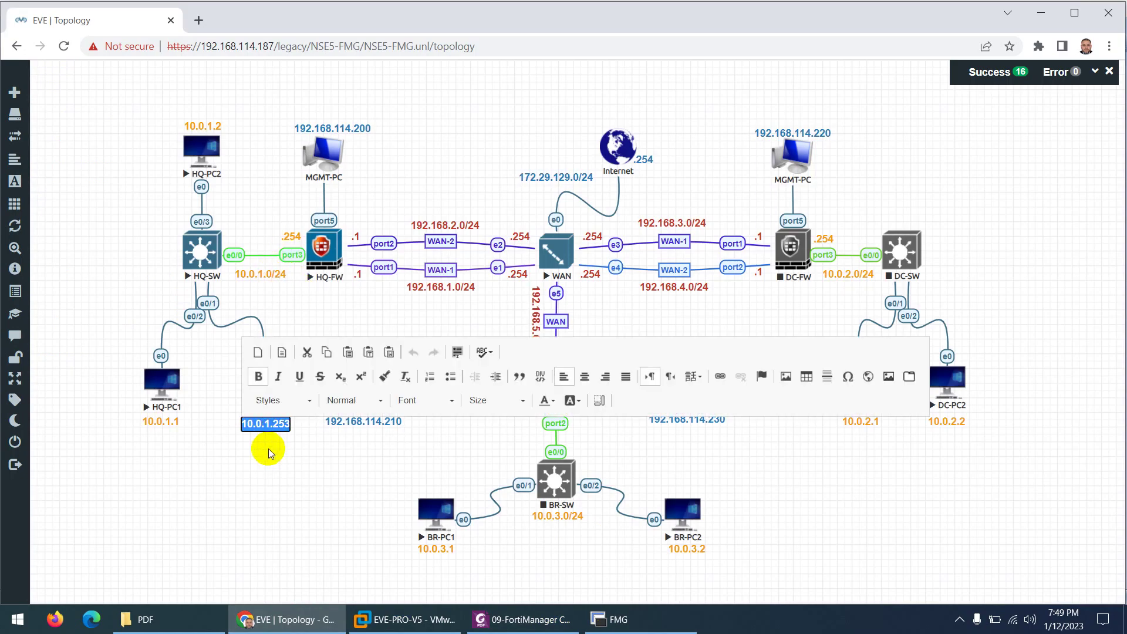
pyautogui.click(268, 453)
pyautogui.click(614, 620)
pyautogui.press('shift+Insert')
# - Change the gateway to 10.0.1.254 and end the route configuration
pyautogui.write('4')
pyautogui.press('Return')
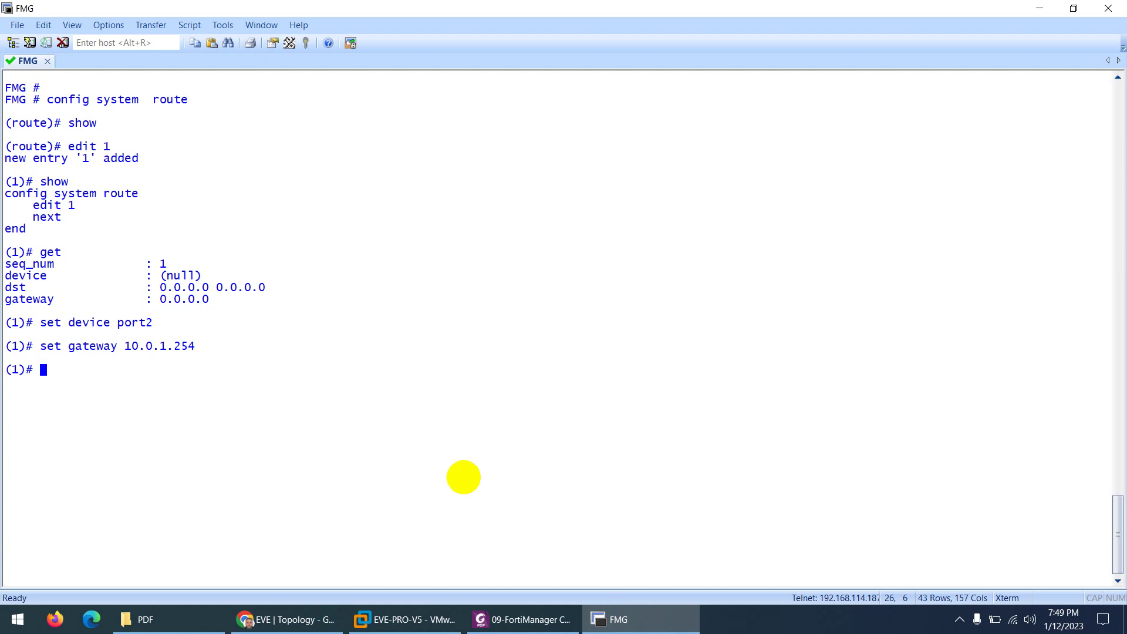
pyautogui.write('end')
pyautogui.press('Return')
# - Clear the screen and run show system route to confirm port2 and 10.0.1.254
pyautogui.hotkey('ctrl', 'l')
pyautogui.press('Return')
pyautogui.write('show ')
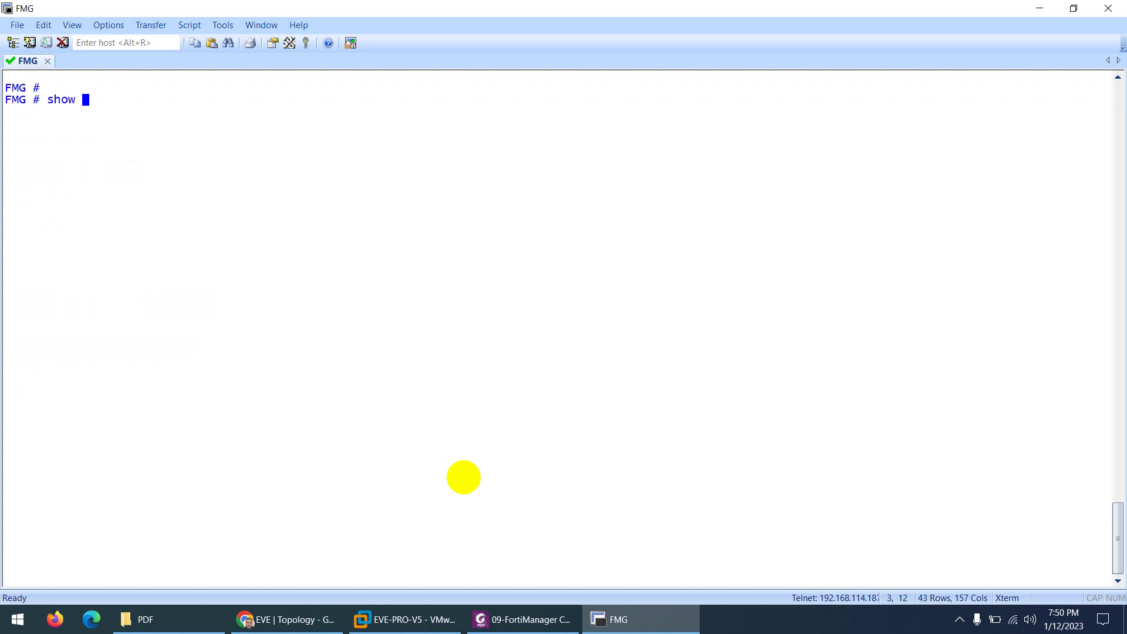
pyautogui.write('system route')
pyautogui.press('Return')
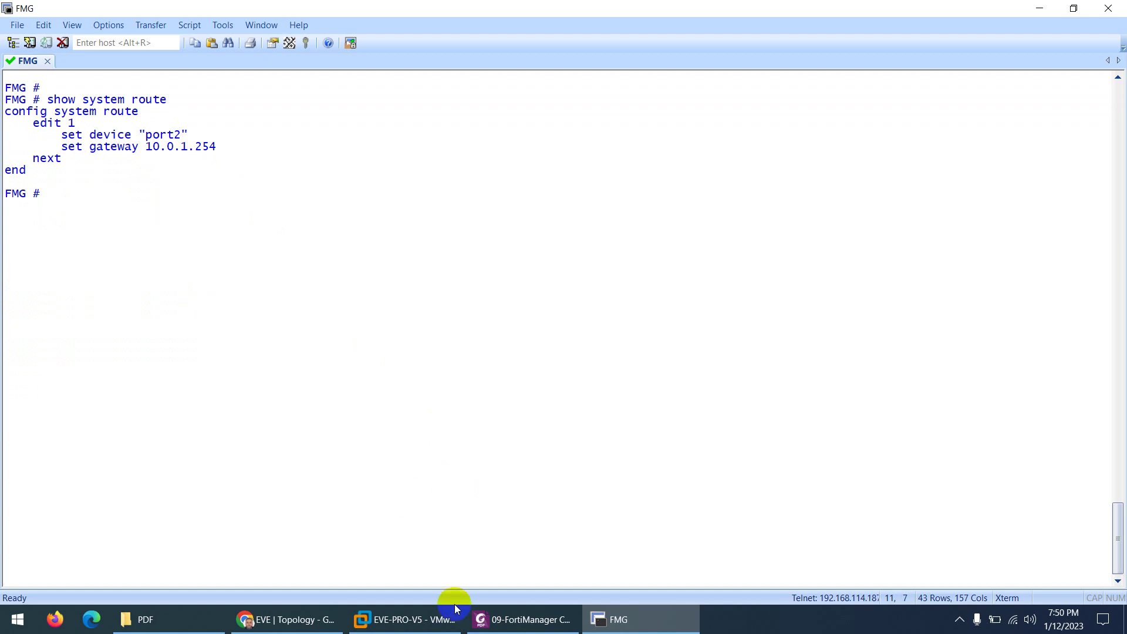
# - Copy the execute ping 10.0.1.254 command from the lab guide's Testing section
pyautogui.click(504, 618)
pyautogui.scroll(-3, 411, 458)
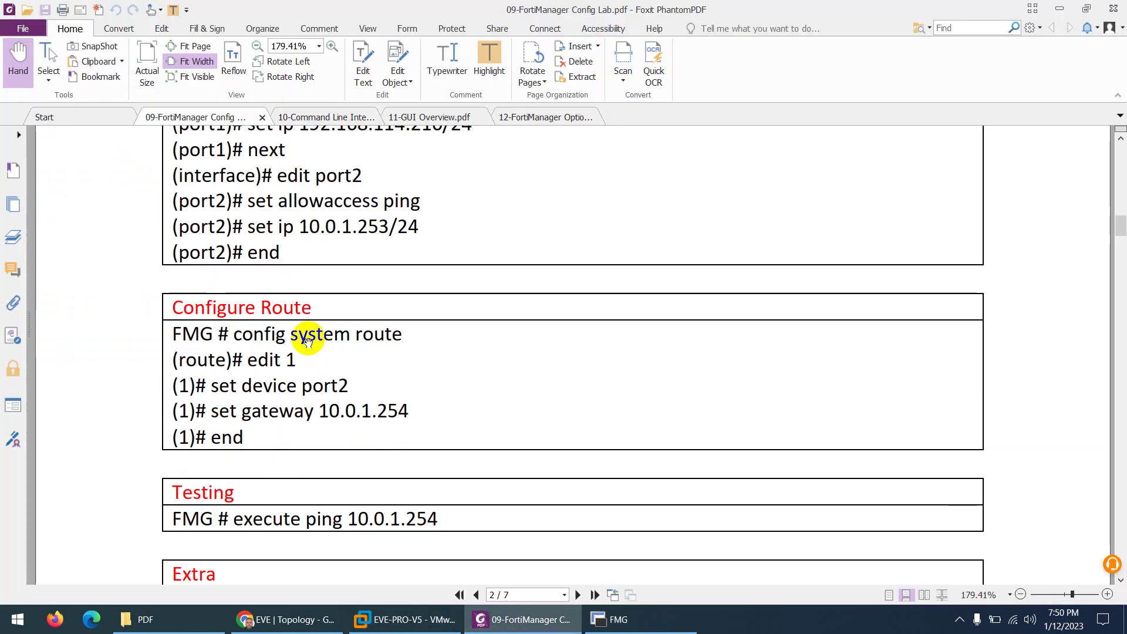
pyautogui.scroll(-1, 288, 323)
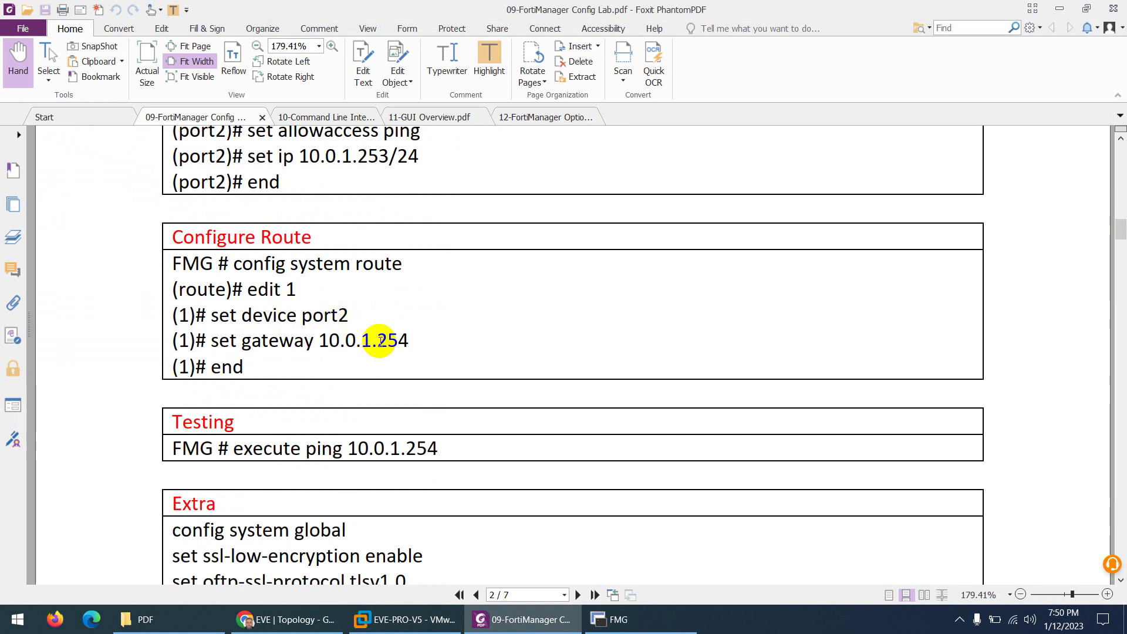
pyautogui.scroll(-3, 370, 353)
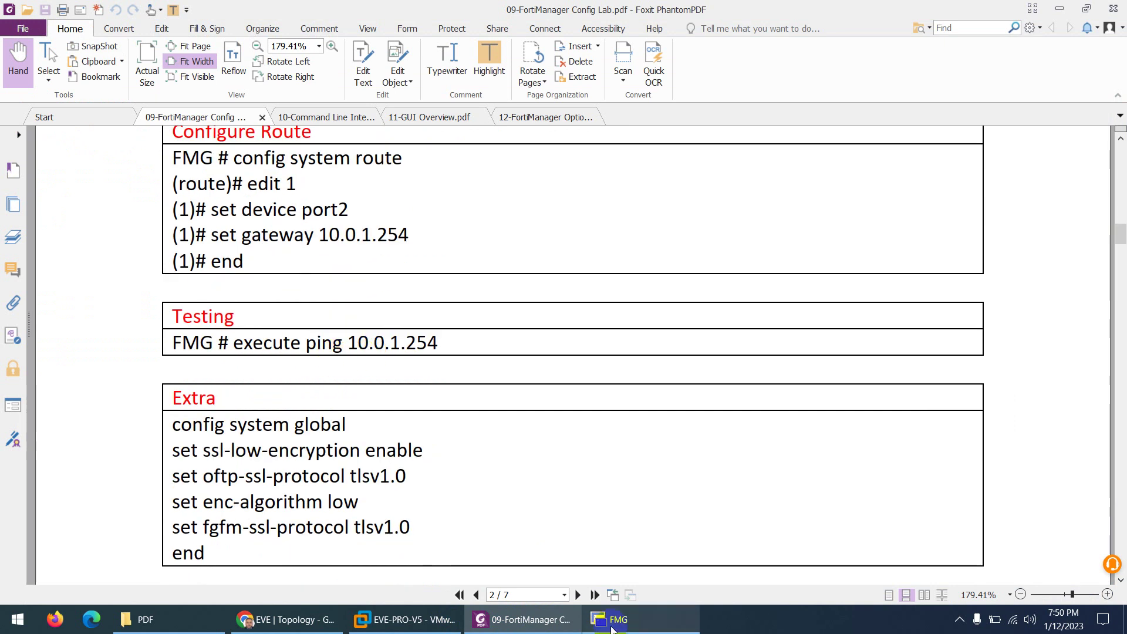
pyautogui.moveTo(444, 343); pyautogui.dragTo(235, 345)
pyautogui.rightClick(237, 346)
pyautogui.click(258, 350)
# - Paste and run the ping to gateway 10.0.1.254, then stop it for statistics
pyautogui.click(622, 619)
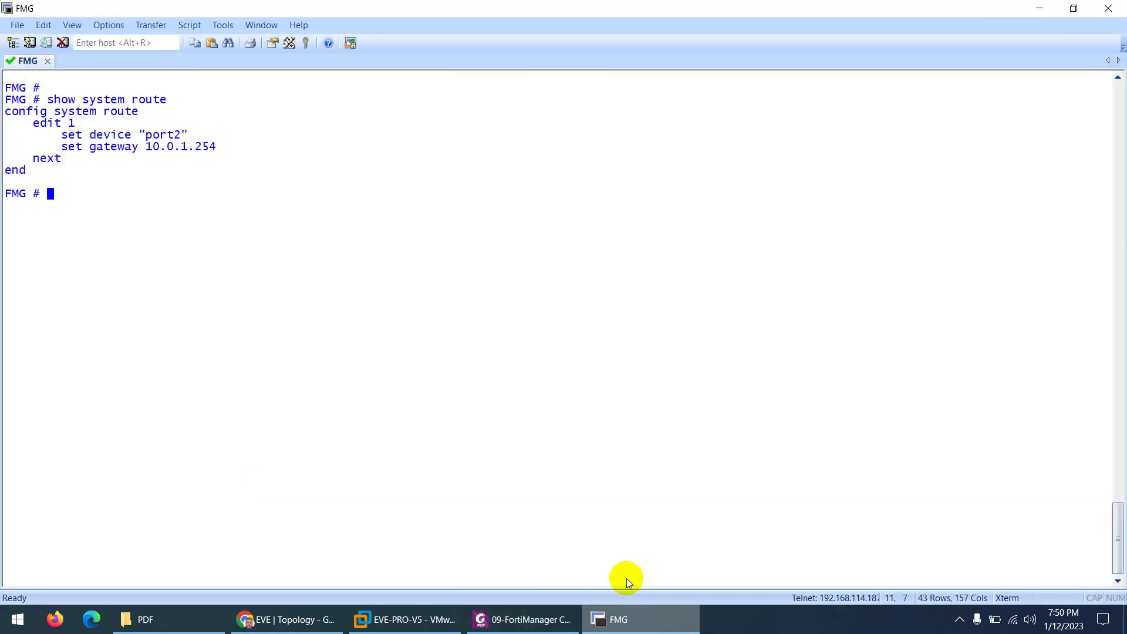
pyautogui.rightClick(405, 373)
pyautogui.press('Return')
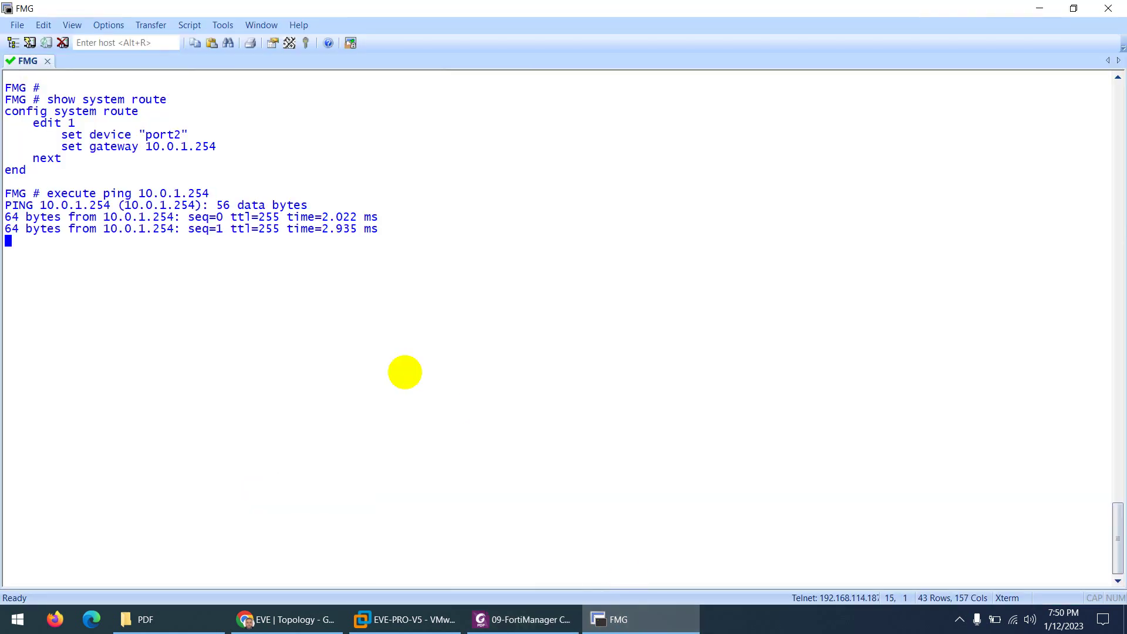
pyautogui.hotkey('ctrl', 'c')
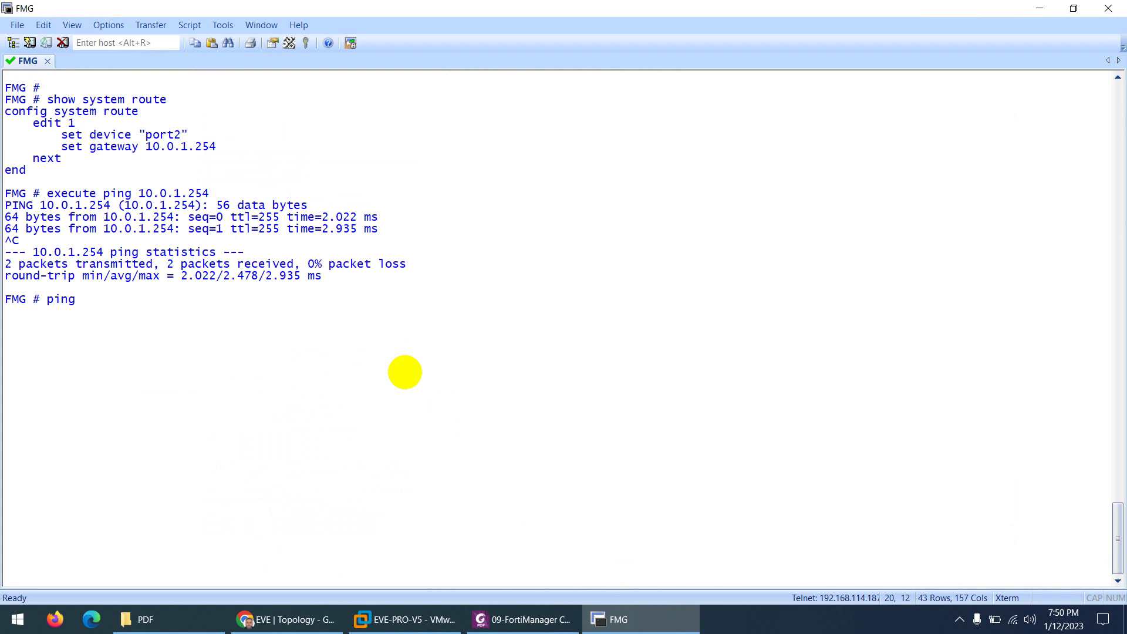
# - Run execute ping 8.8.8.8, stop it, and clear the terminal
pyautogui.press('Return')
pyautogui.write('execute ping 8.8.8.8')
pyautogui.press('Return')
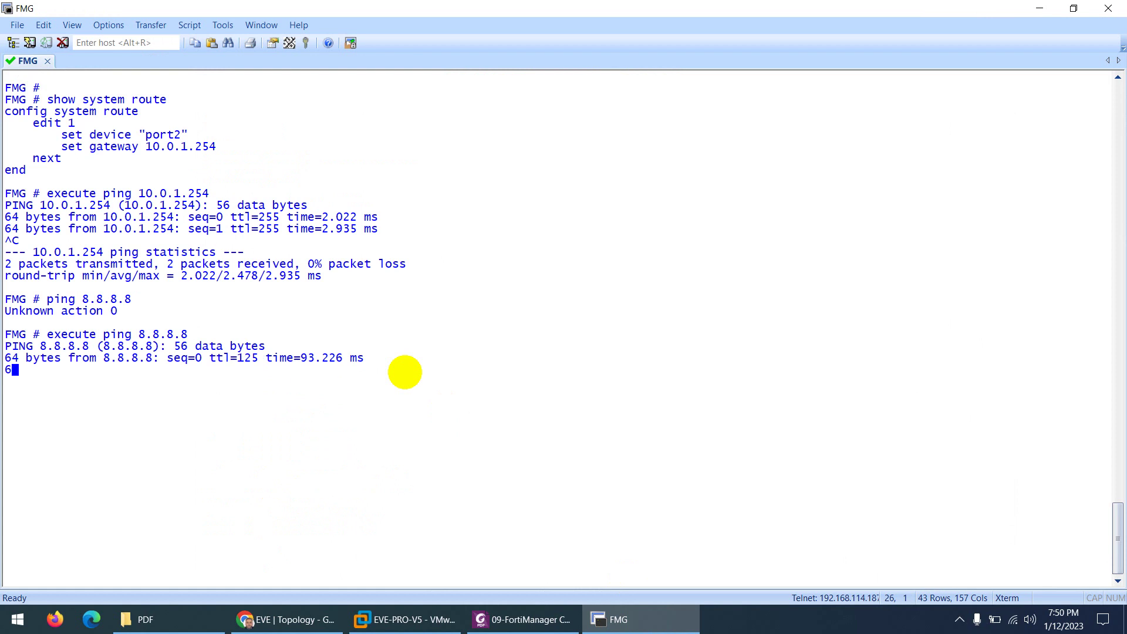
pyautogui.hotkey('ctrl', 'c')
pyautogui.hotkey('ctrl', 'l')
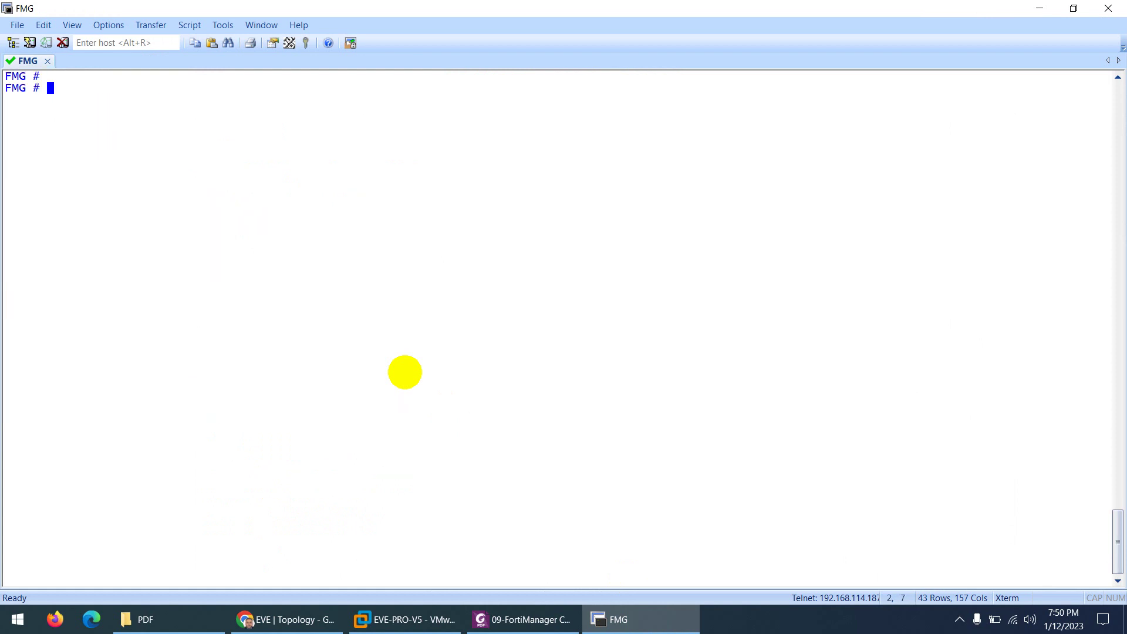
# - Bring the lab guide back and scroll to the Extra config system global block
pyautogui.click(522, 619)
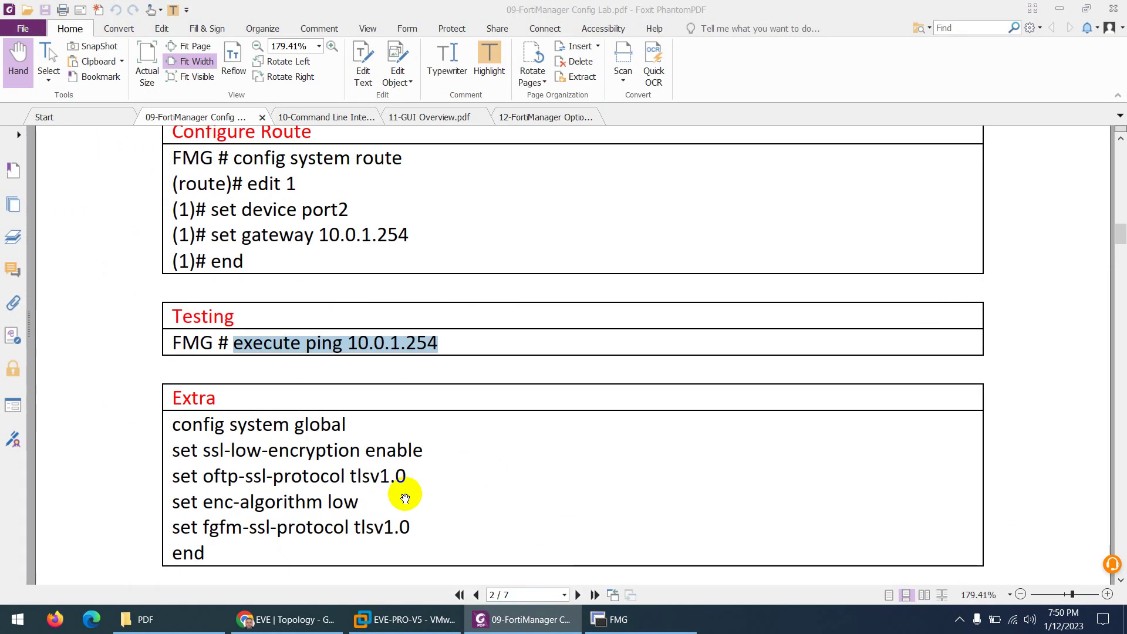
pyautogui.click(286, 620)
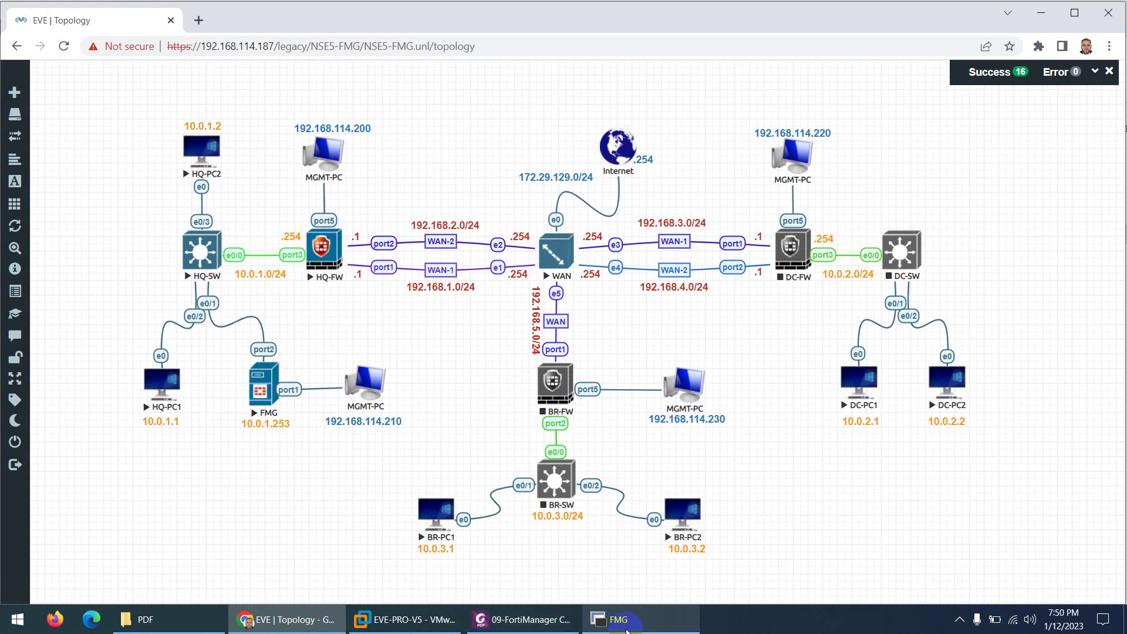
pyautogui.click(529, 622)
pyautogui.scroll(-10, 449, 411)
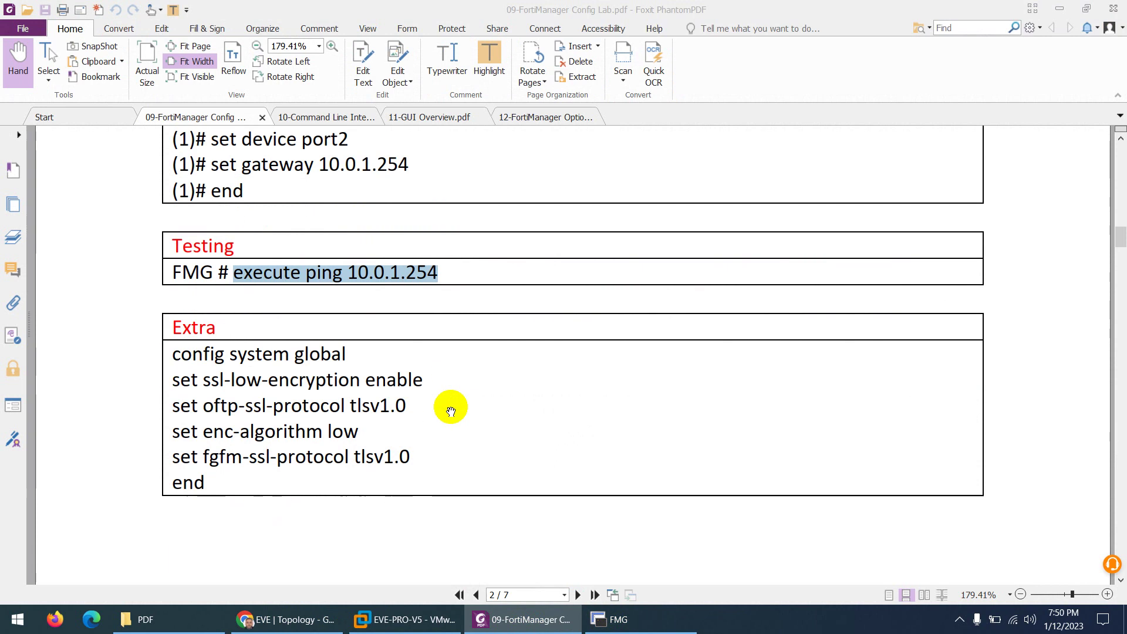
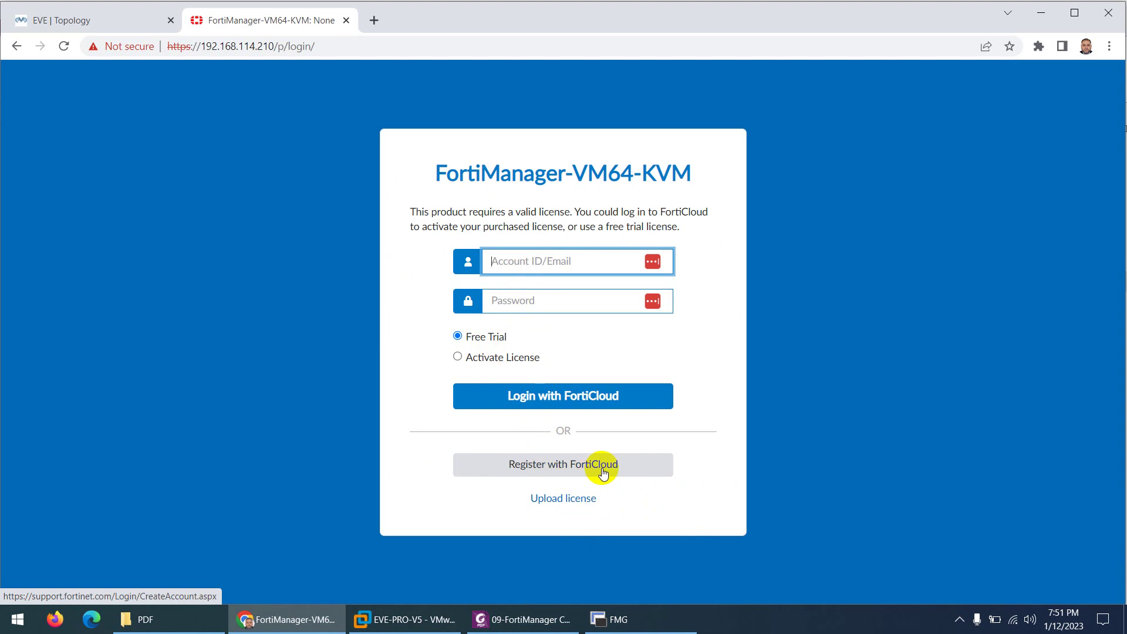
pyautogui.click(491, 357)
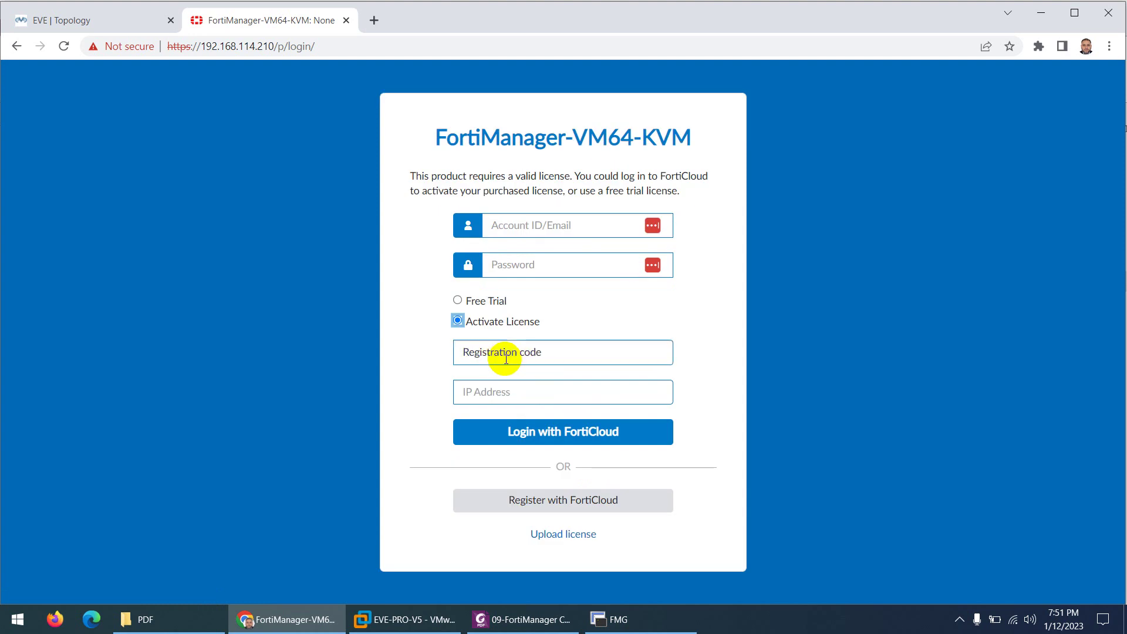
pyautogui.click(487, 306)
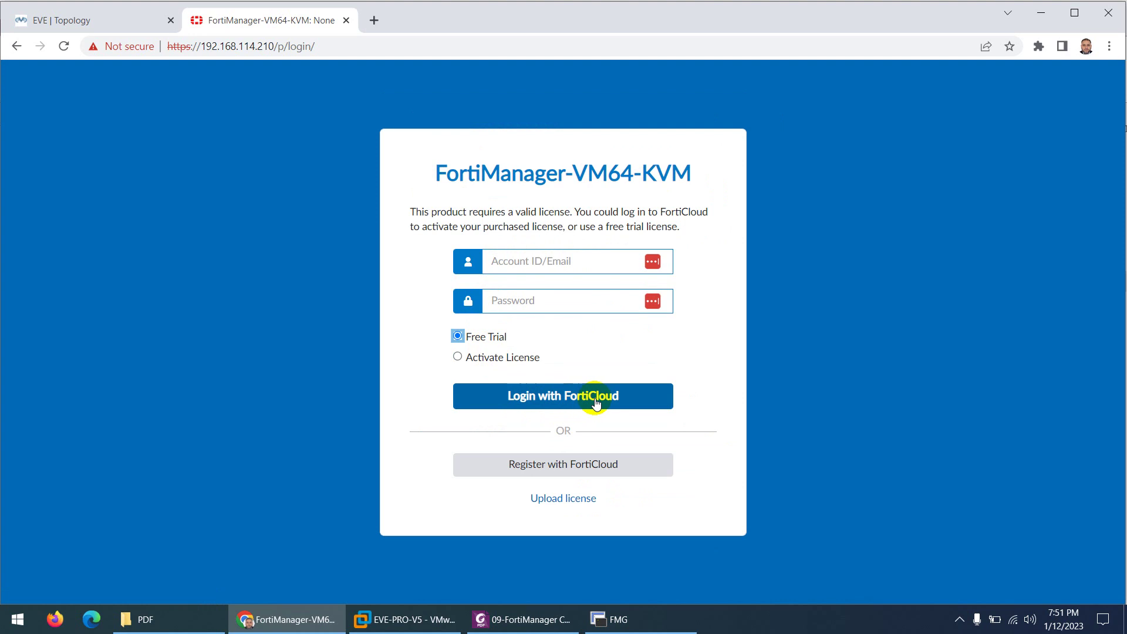
pyautogui.click(530, 259)
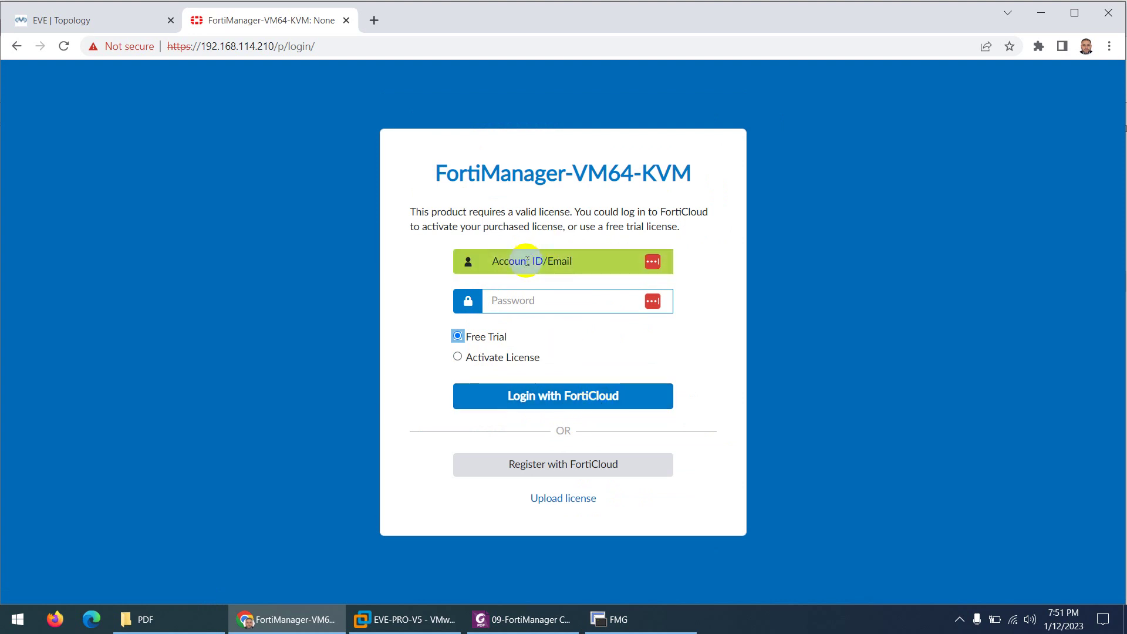
pyautogui.click(516, 303)
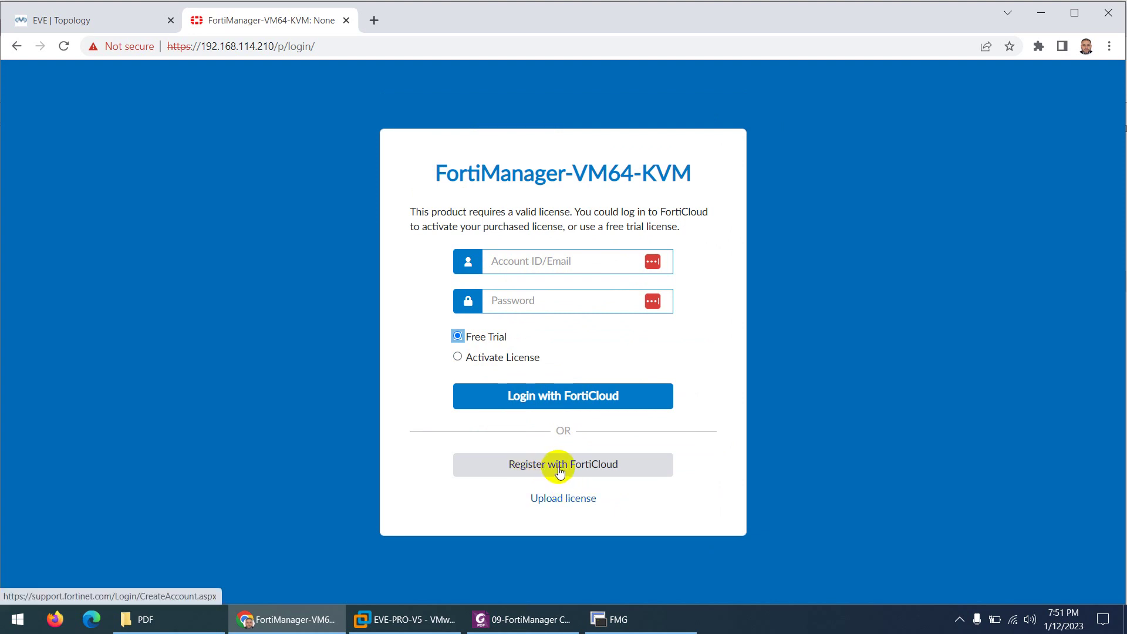
pyautogui.click(525, 265)
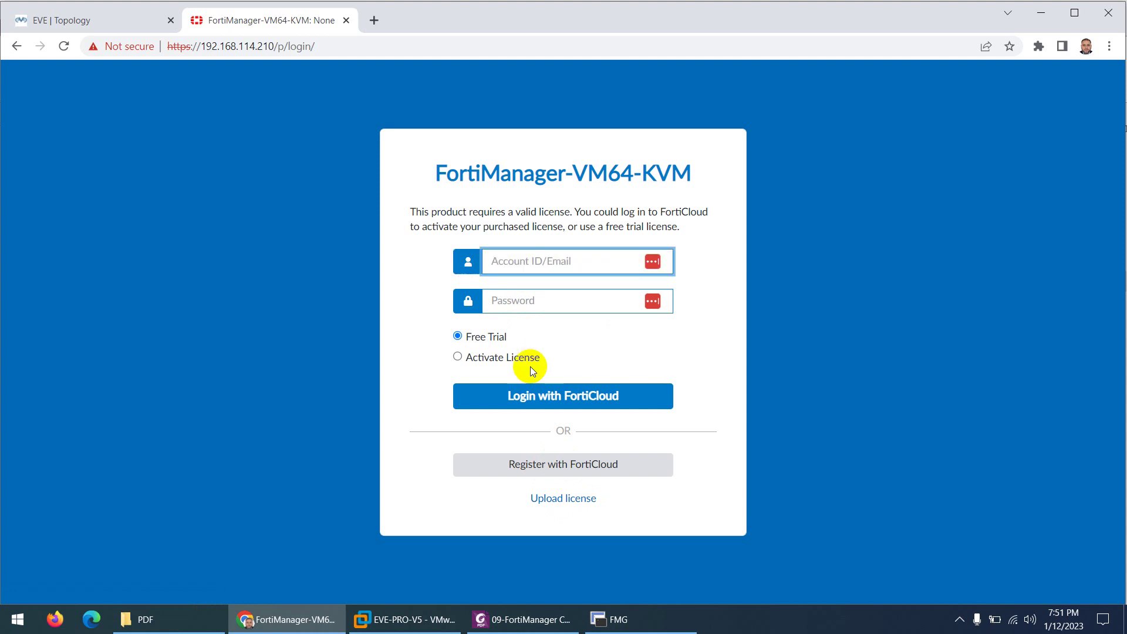
# - Open the Fortinet support site's FortiCloud login in a new tab and copy the account e-mail
pyautogui.click(376, 24)
pyautogui.write('su')
pyautogui.press('Return')
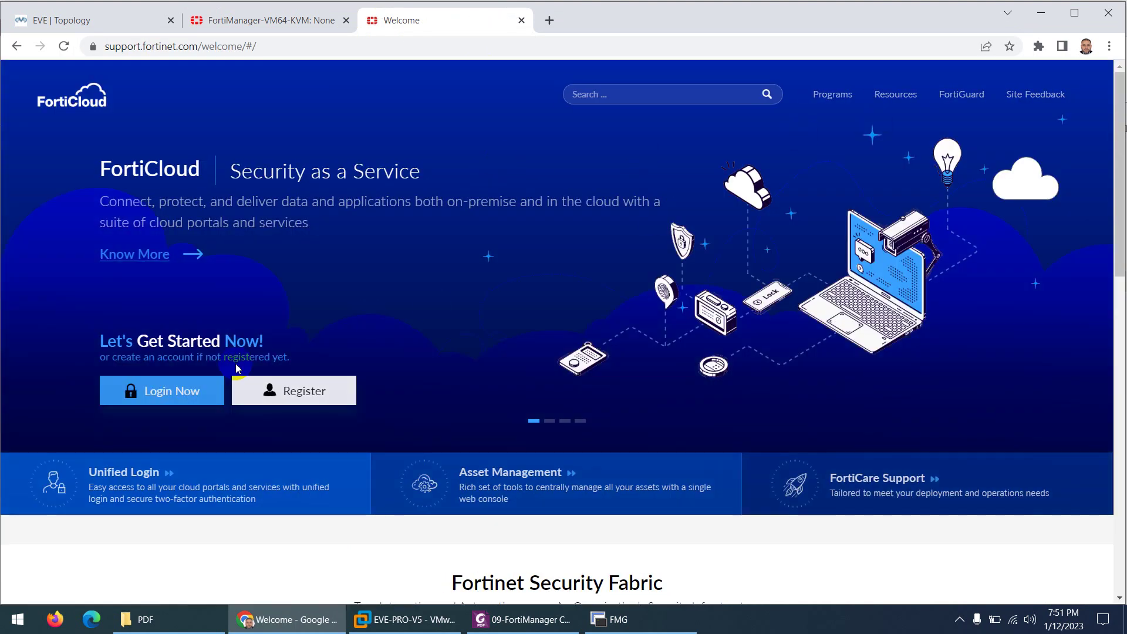
pyautogui.click(163, 391)
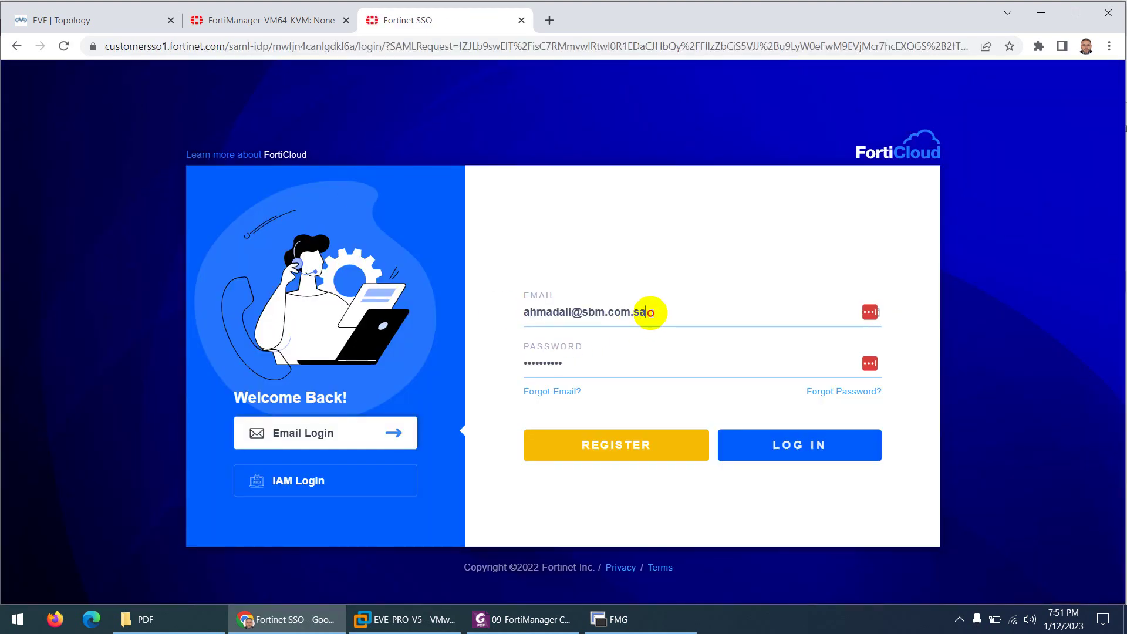
pyautogui.moveTo(646, 312); pyautogui.dragTo(513, 307)
pyautogui.hotkey('ctrl', 'c')
pyautogui.click(322, 20)
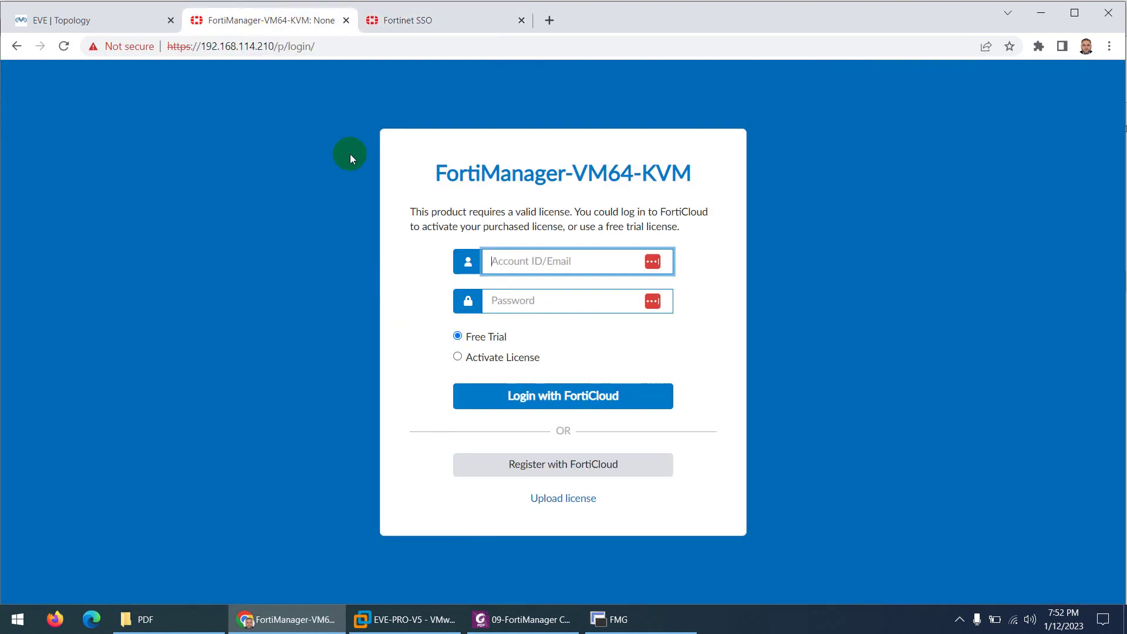
# - Paste the account e-mail and password from LastPass into the licence form and log in
pyautogui.click(500, 272)
pyautogui.hotkey('ctrl', 'v')
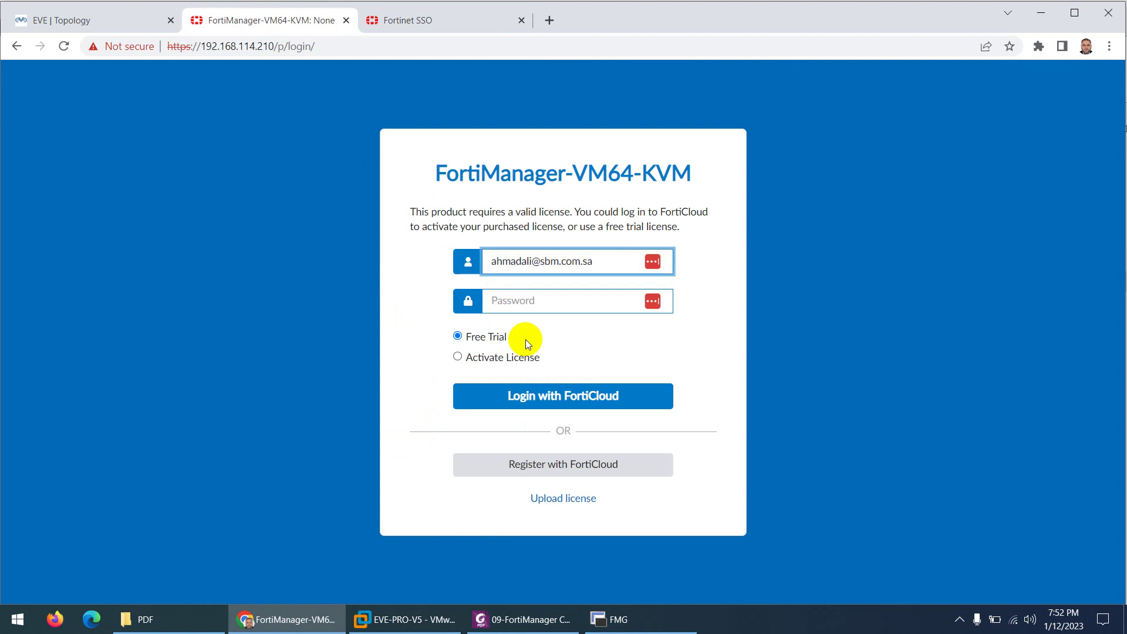
pyautogui.click(522, 299)
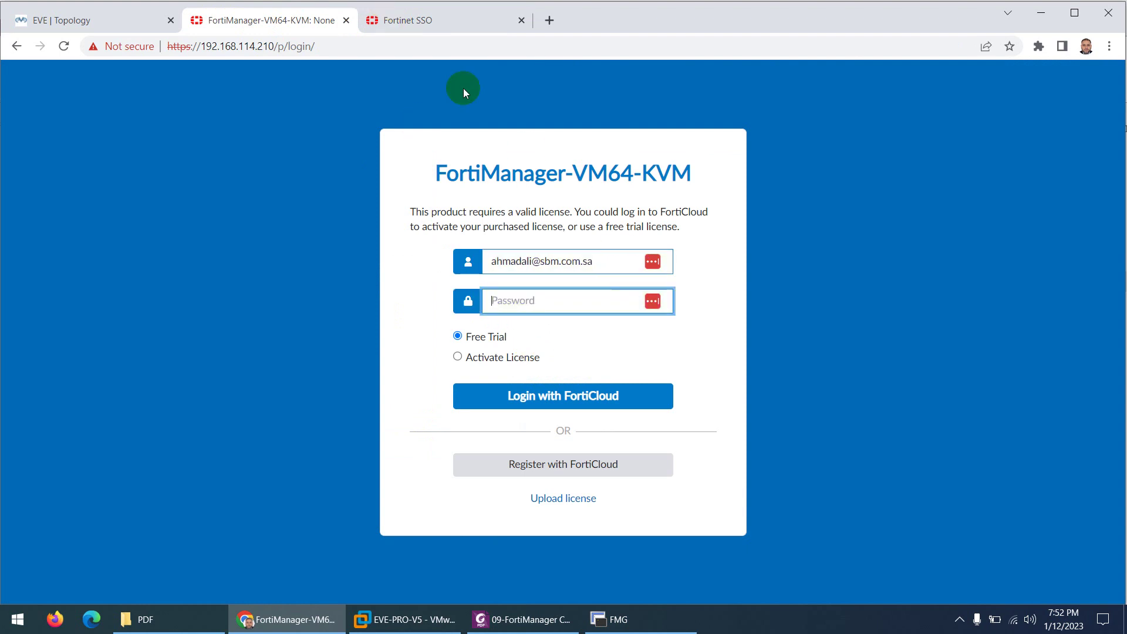
pyautogui.hotkey('ctrl', 'Tab')
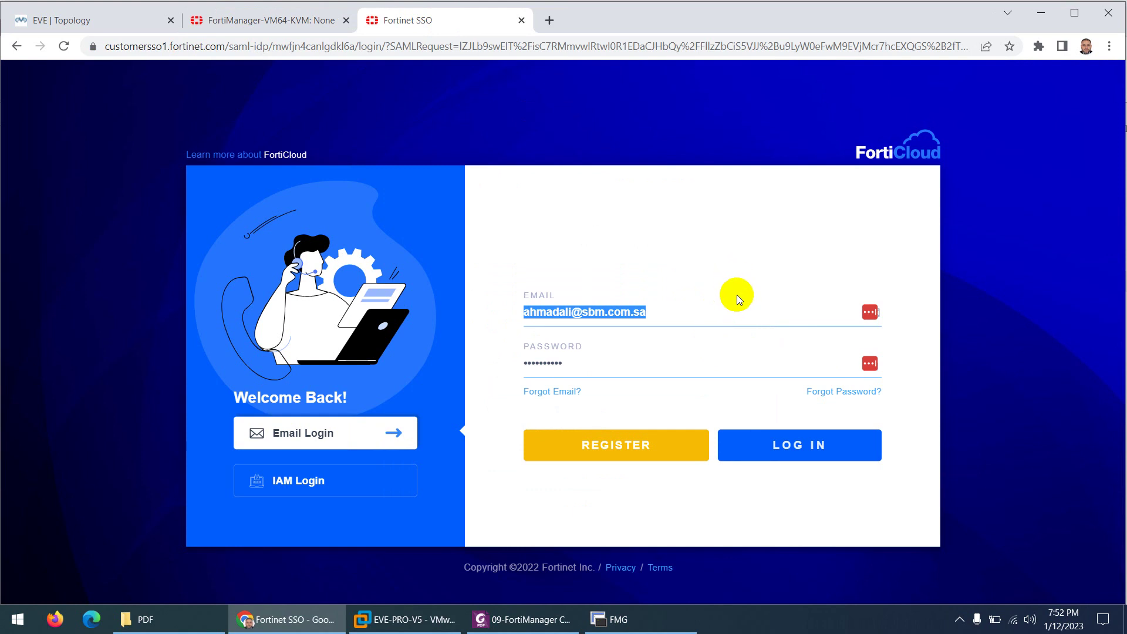
pyautogui.rightClick(858, 364)
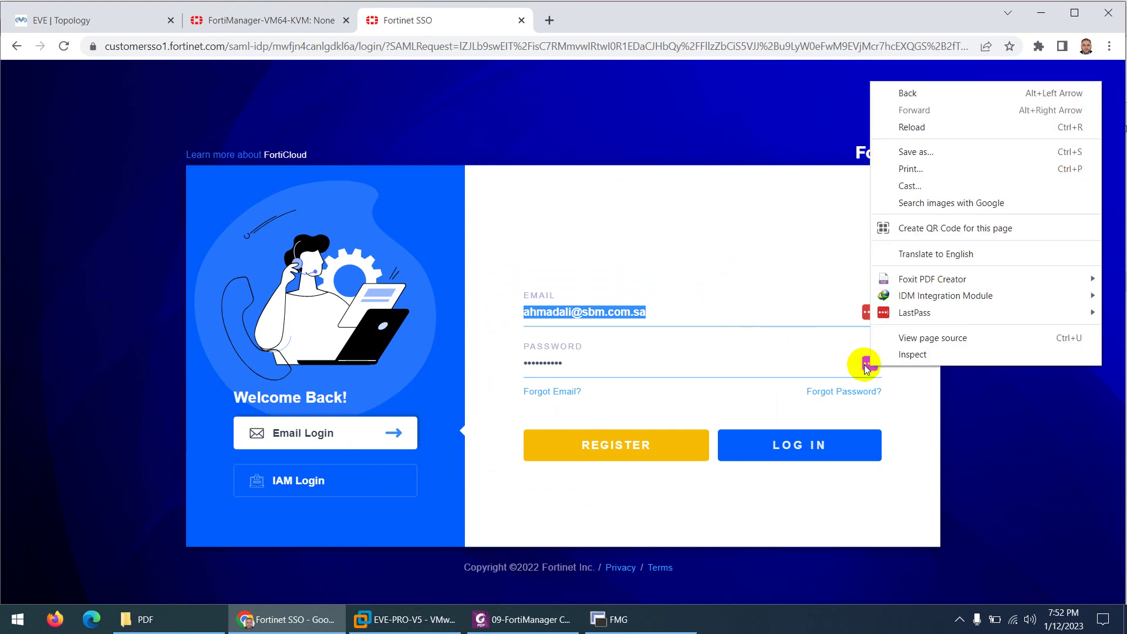
pyautogui.moveTo(943, 313)
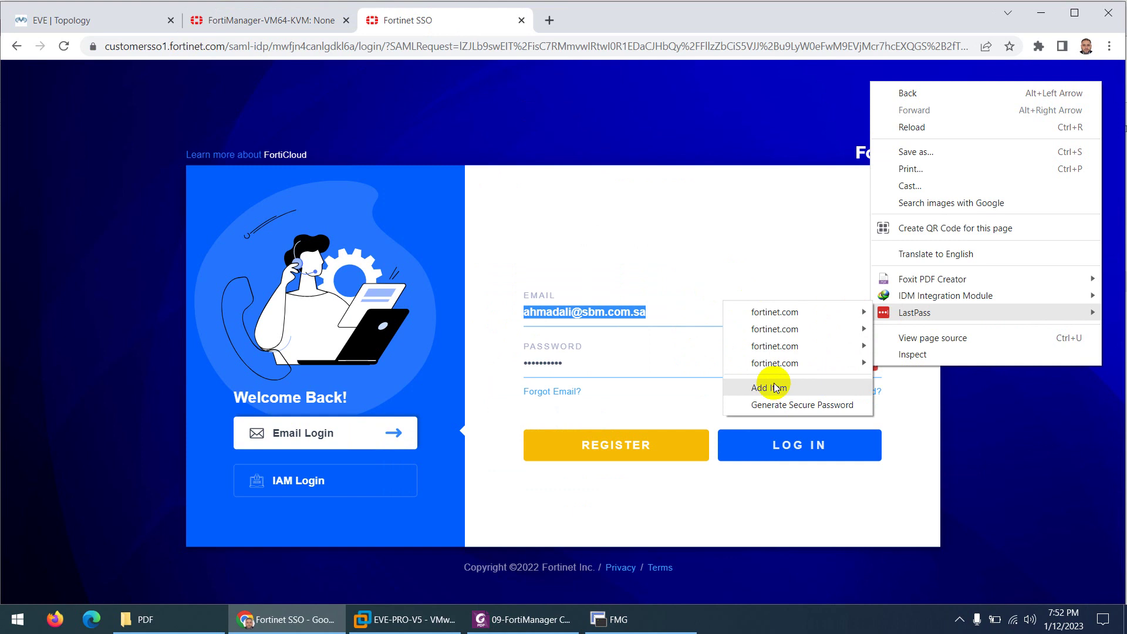
pyautogui.click(646, 363)
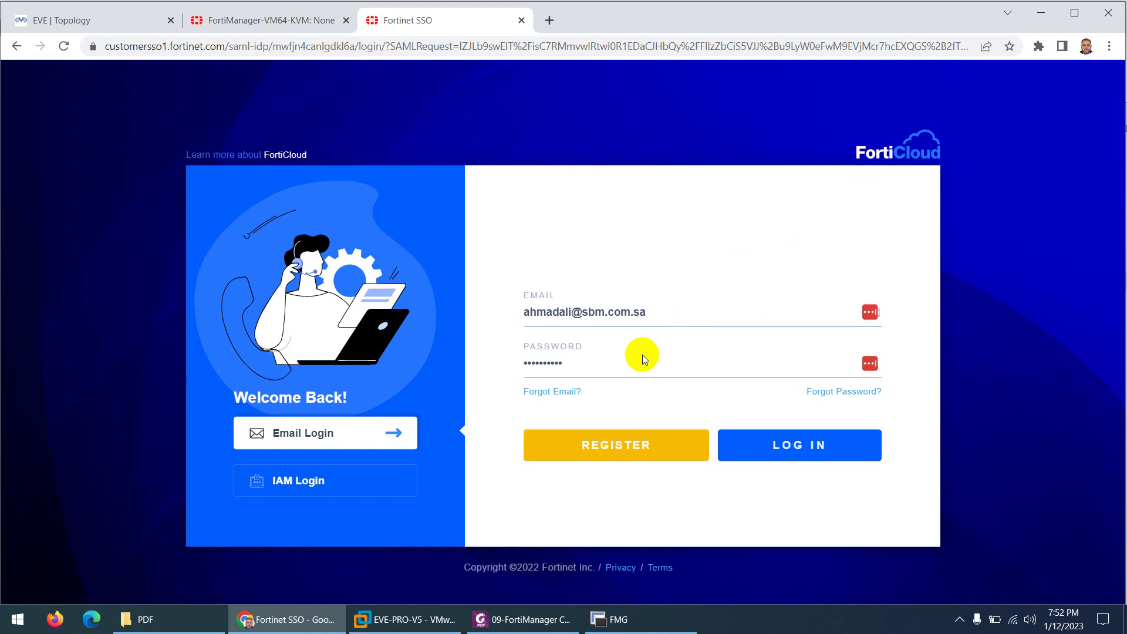
pyautogui.hotkey('ctrl', 'shift', 'Tab')
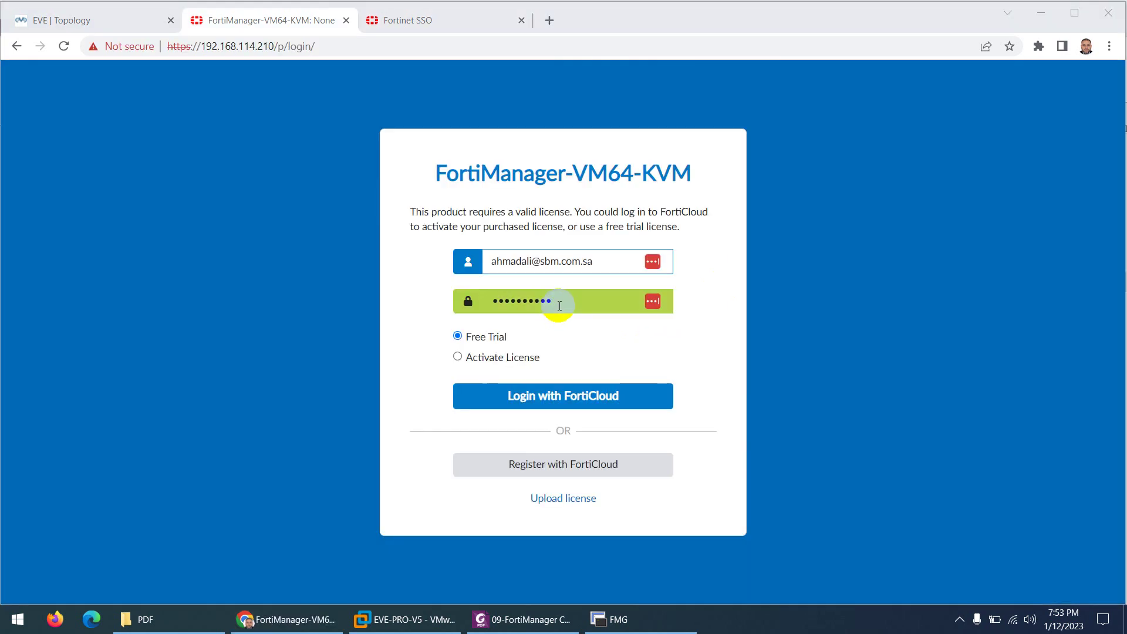
pyautogui.click(566, 401)
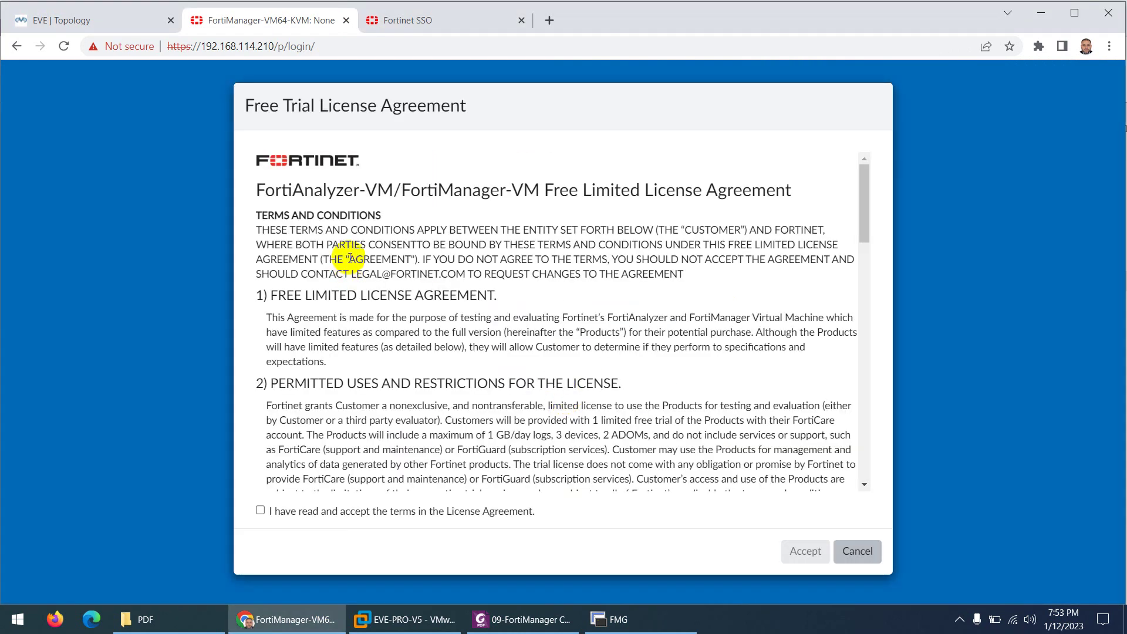
# - Accept the free trial licence agreement and log in with FortiCloud to apply the trial
pyautogui.scroll(-5, 352, 281)
pyautogui.scroll(-10, 366, 307)
pyautogui.click(260, 510)
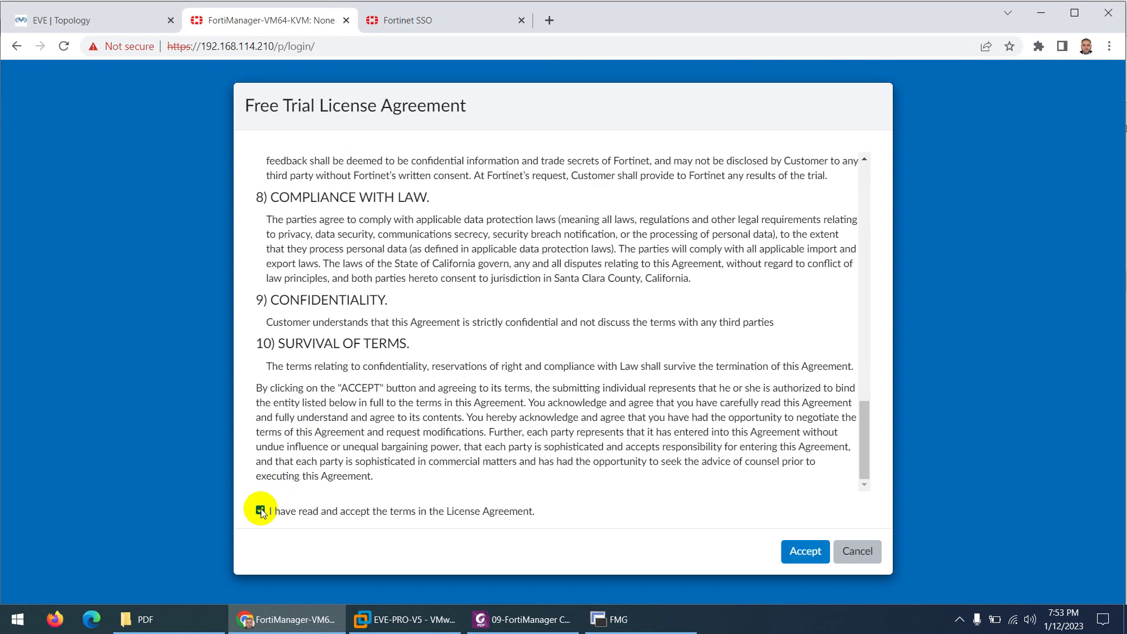
pyautogui.click(802, 549)
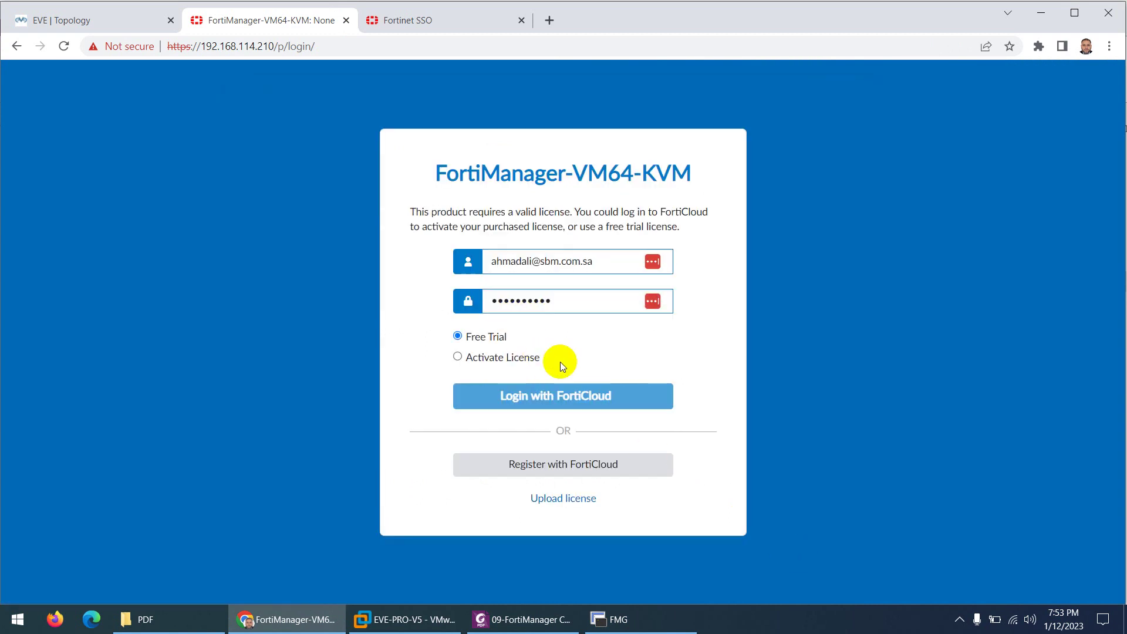
pyautogui.click(577, 387)
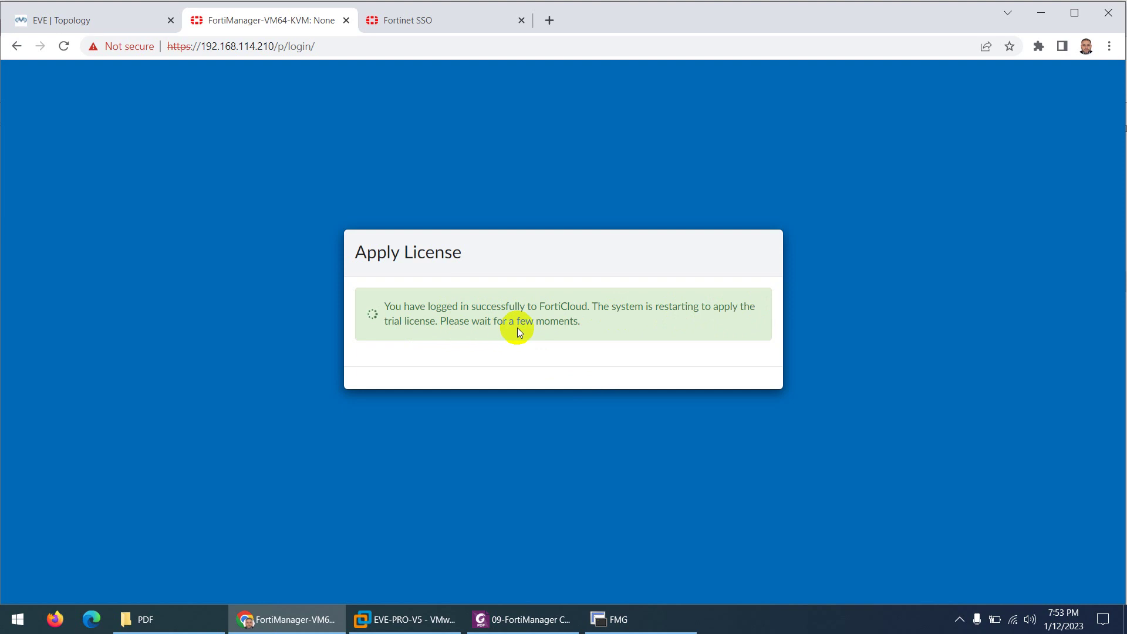
# - Check the FMG console showing the reboot, then switch back to the Fortinet SSO tab
pyautogui.click(652, 616)
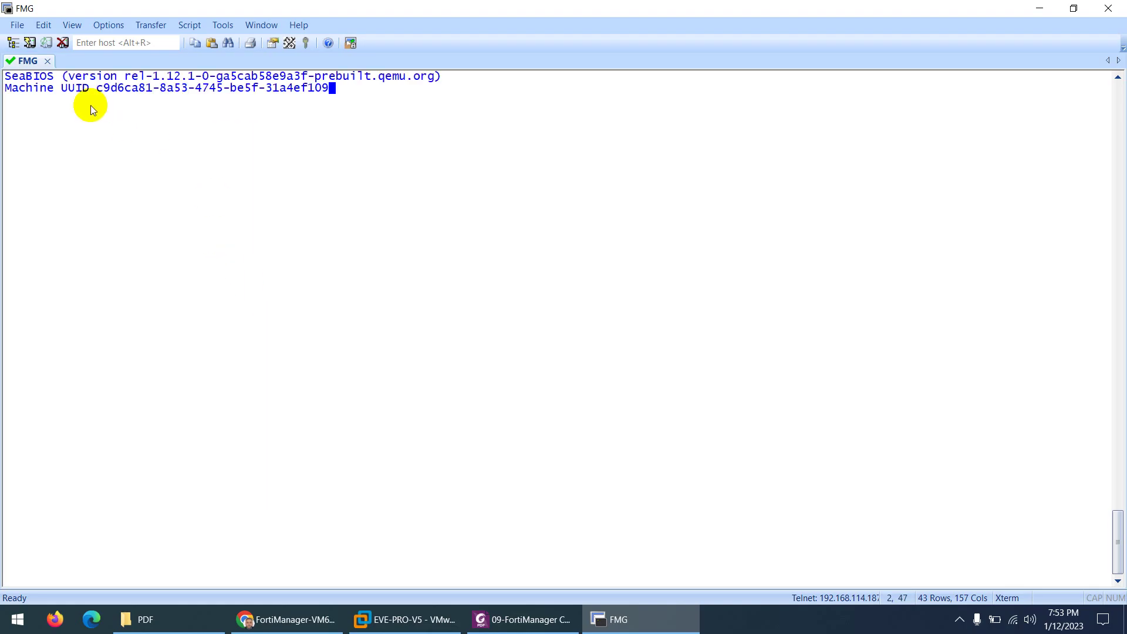
pyautogui.click(626, 617)
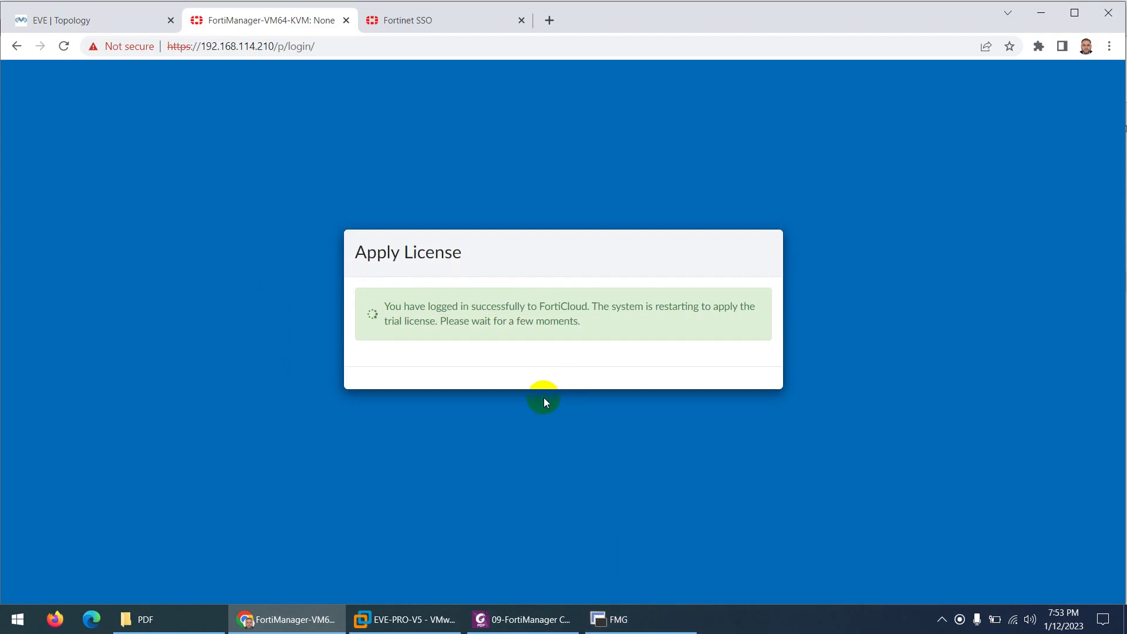
pyautogui.click(425, 26)
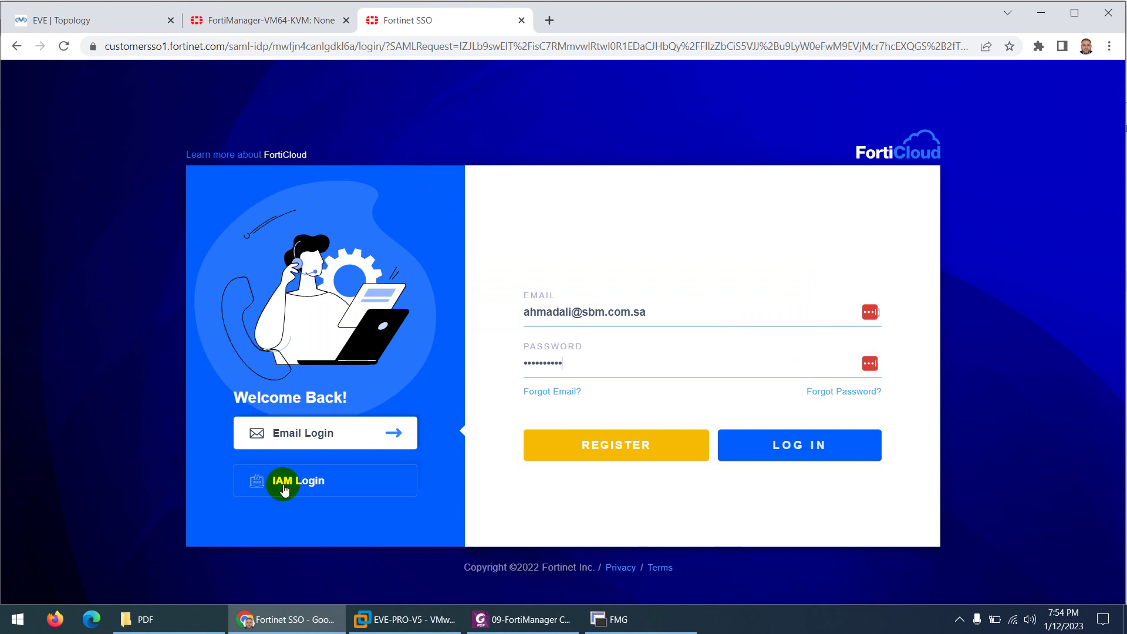
# - Open the FortiCloud account registration page, then close that tab again
pyautogui.click(631, 455)
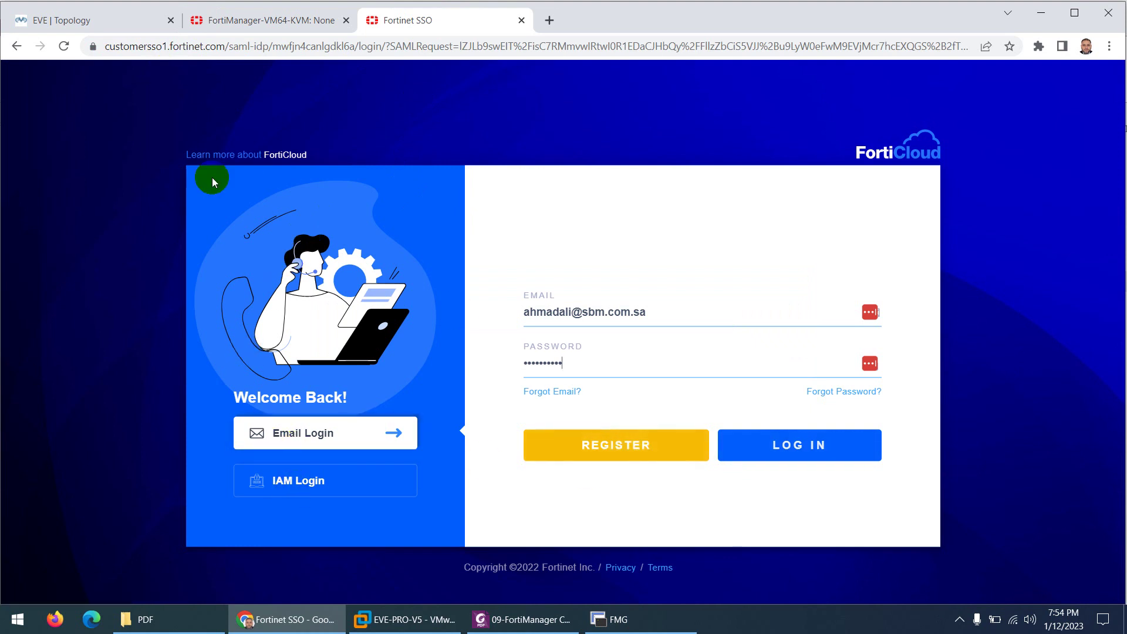
pyautogui.click(583, 449)
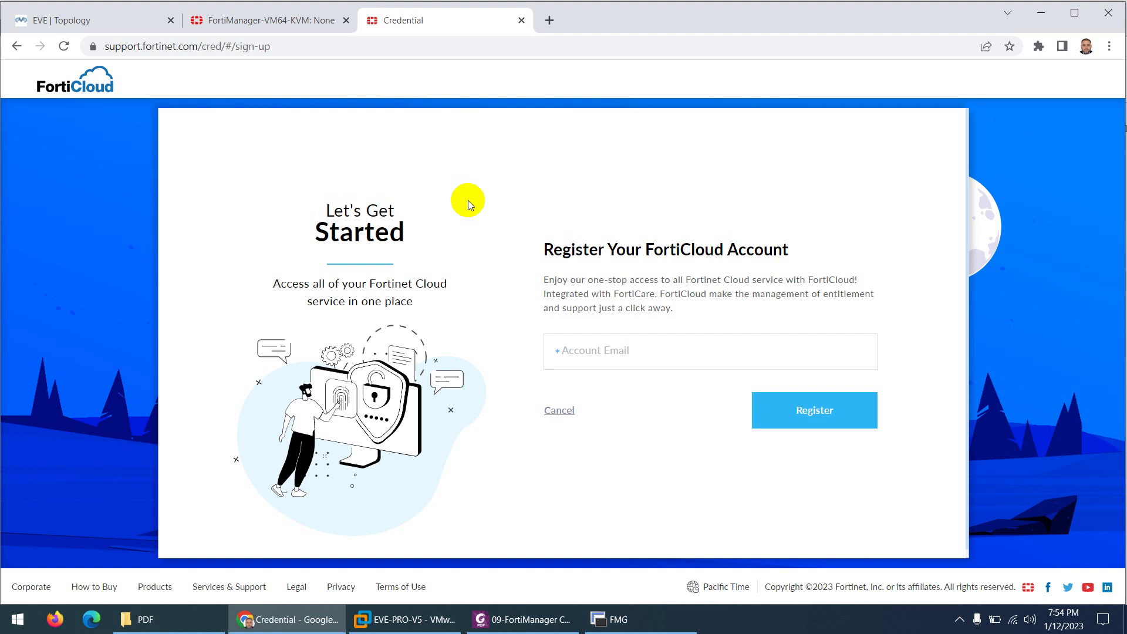
pyautogui.click(521, 21)
# - Check the EVE topology tab, the FortiManager restart notice and the FMG console
pyautogui.click(76, 20)
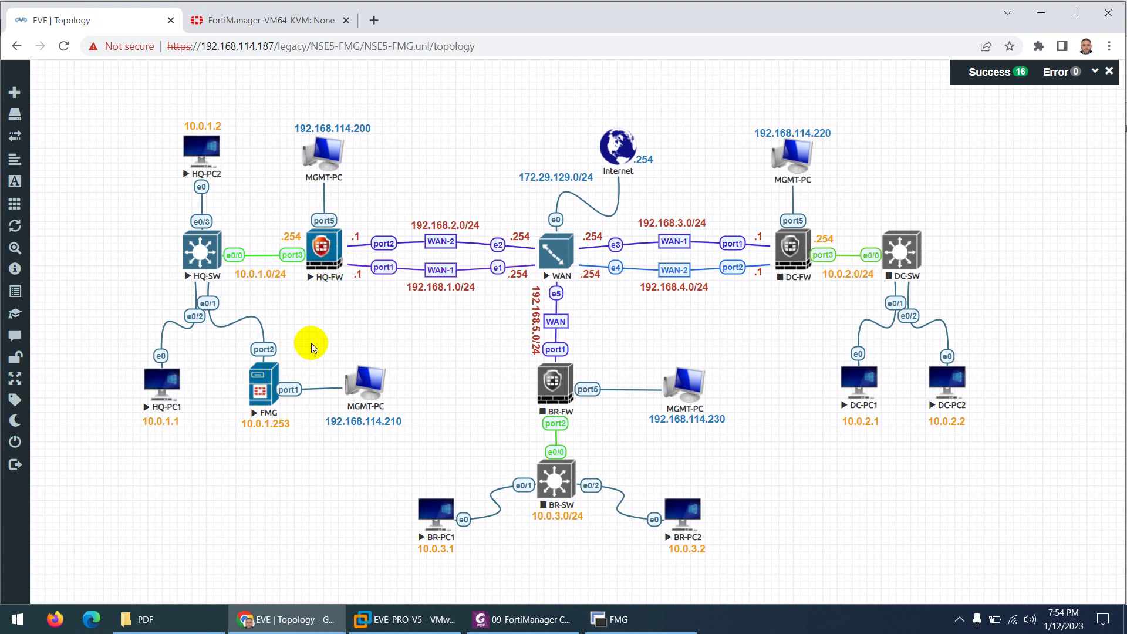
pyautogui.click(268, 20)
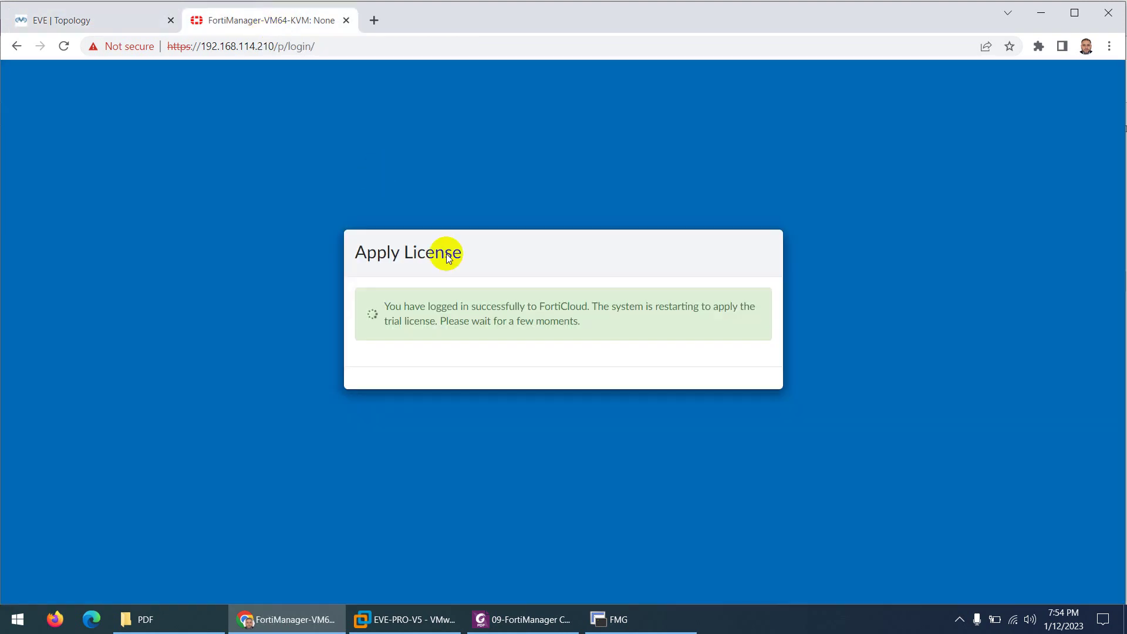
pyautogui.click(616, 620)
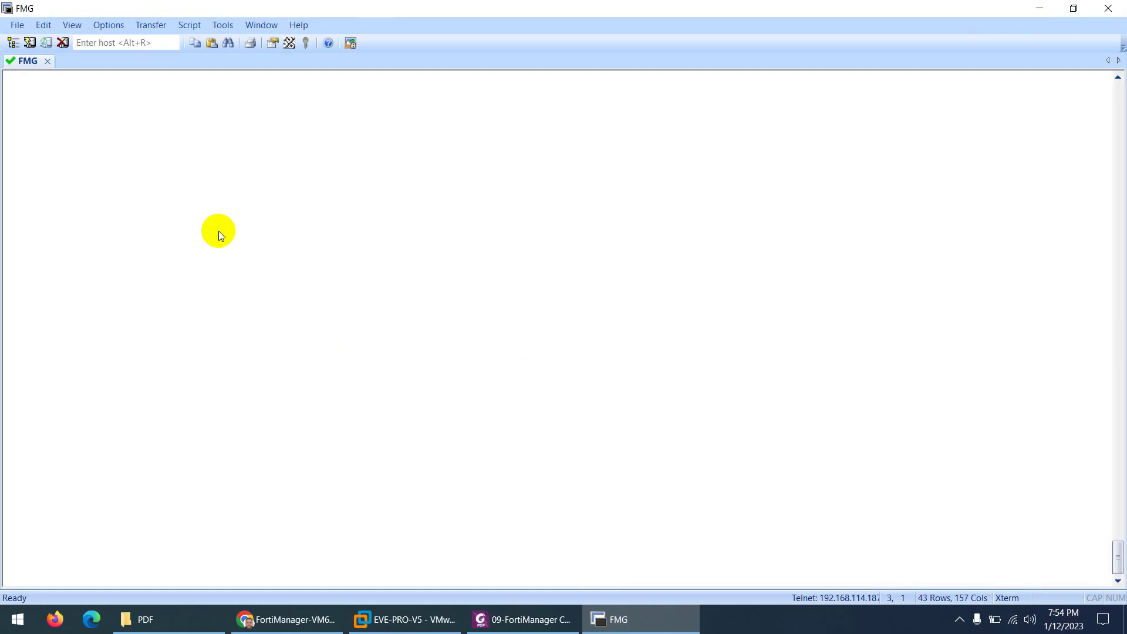
pyautogui.click(617, 619)
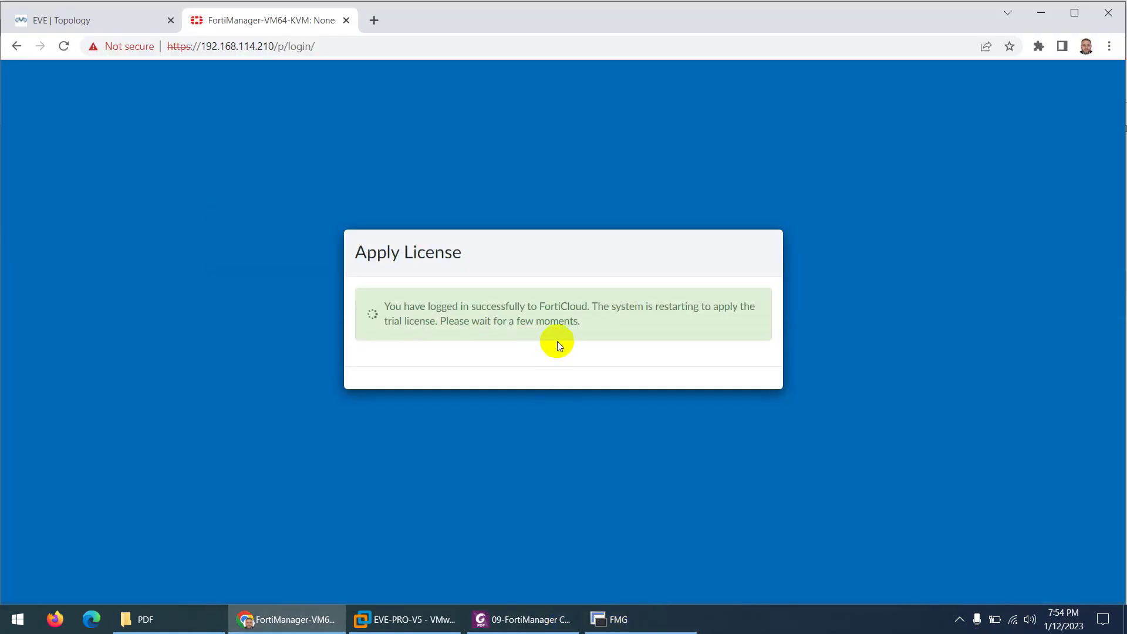
# - In the lab guide PDF, scroll to the post-restart login sentence and highlight 'admin'
pyautogui.click(523, 619)
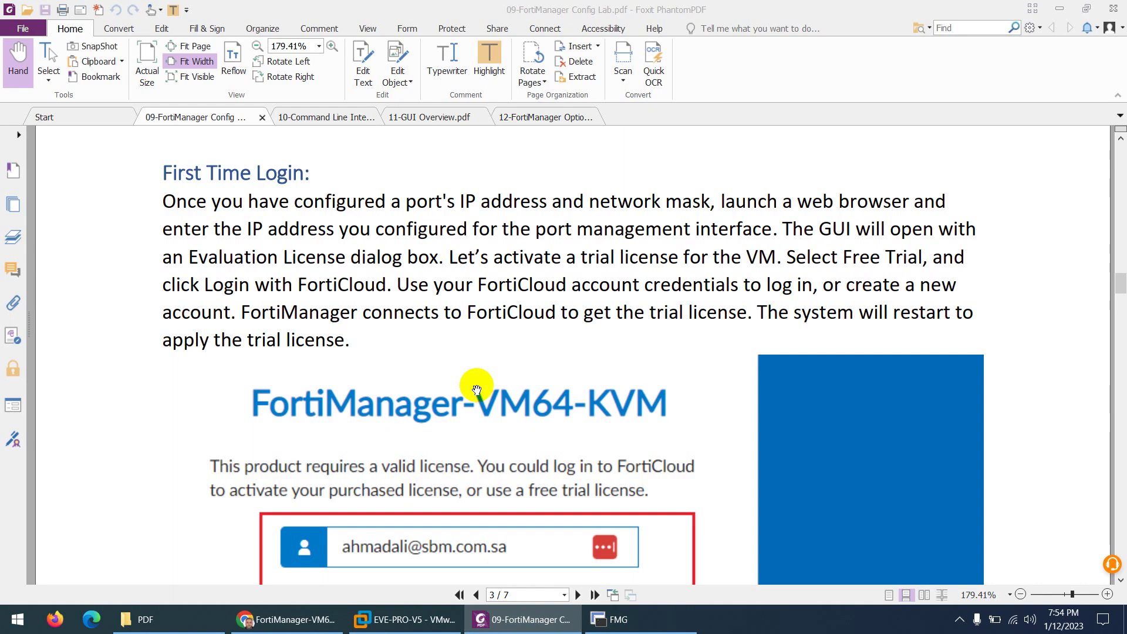
pyautogui.scroll(-5, 477, 390)
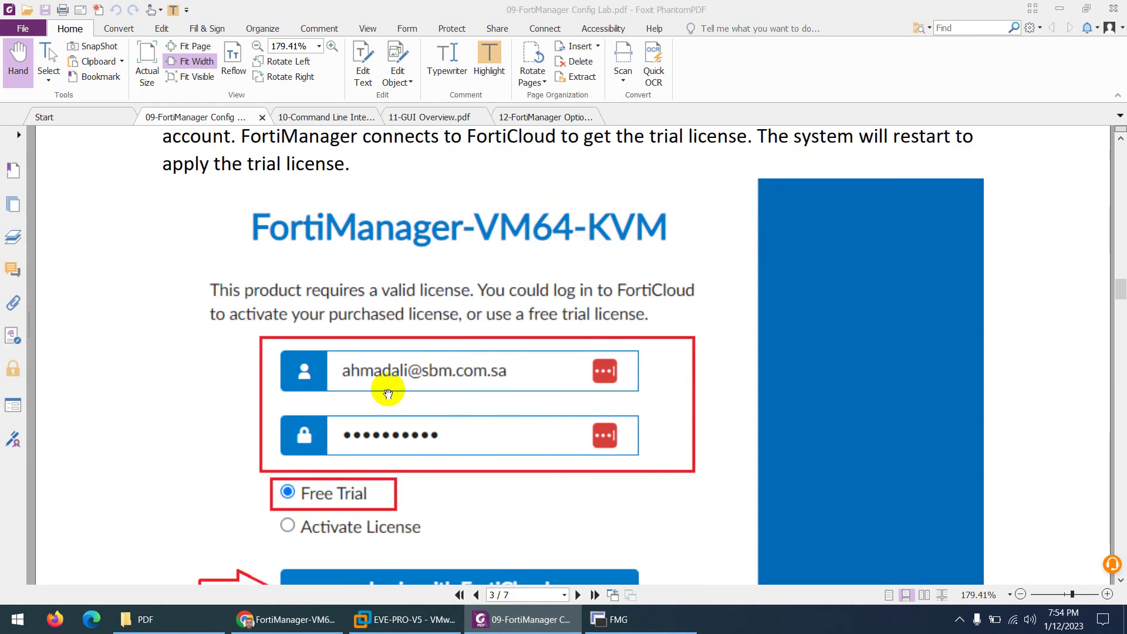
pyautogui.scroll(-4, 388, 393)
pyautogui.scroll(-3, 329, 389)
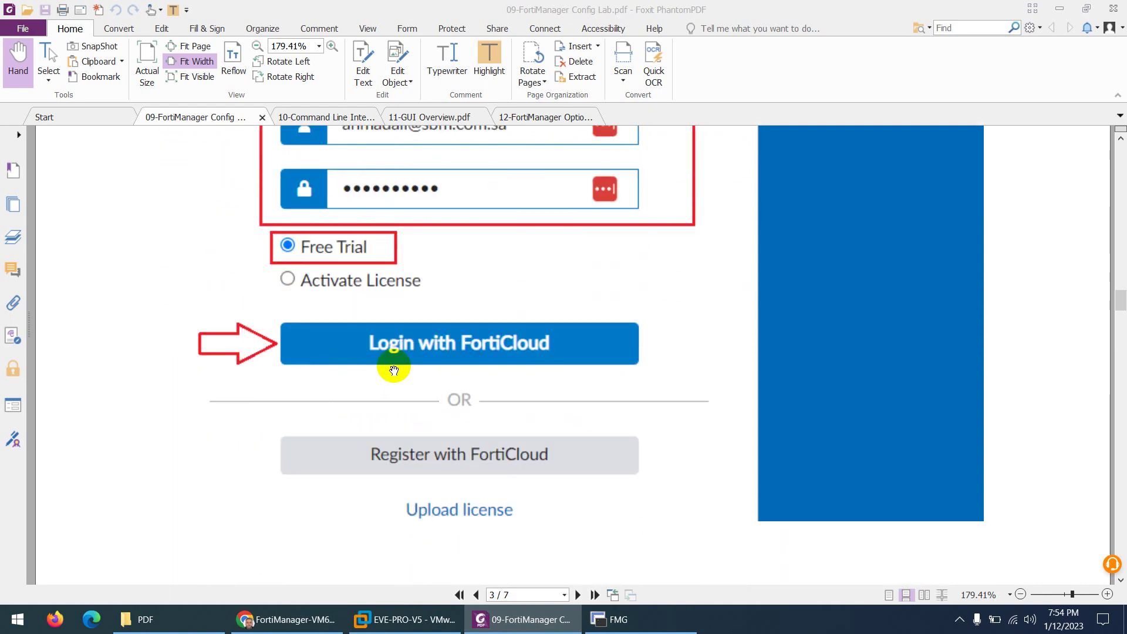
pyautogui.scroll(-20, 459, 359)
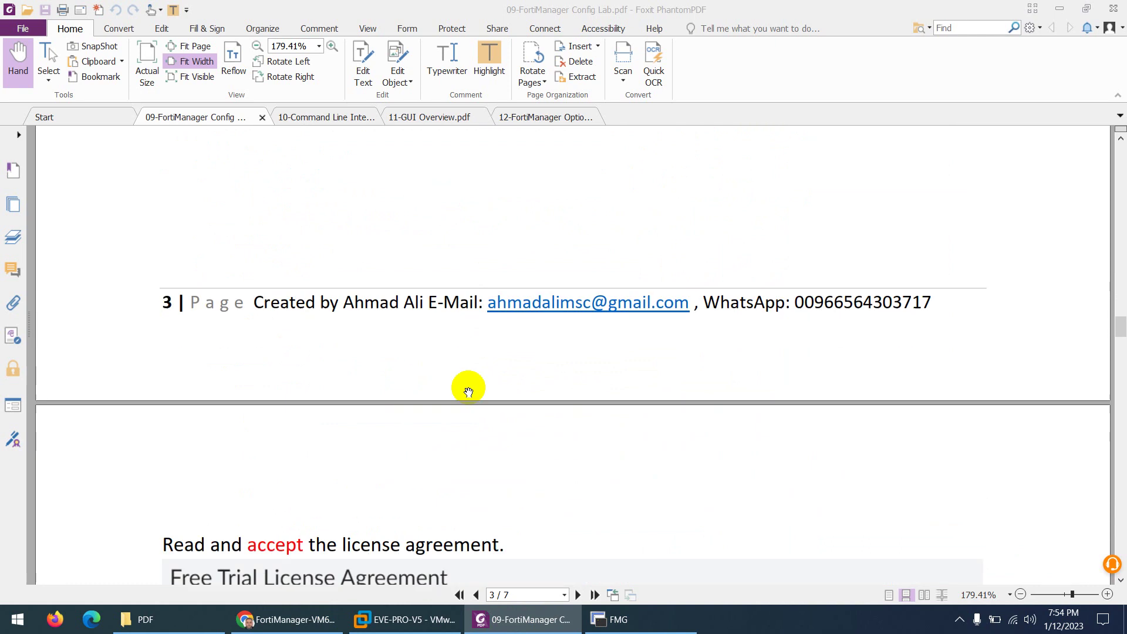
pyautogui.scroll(-5, 464, 405)
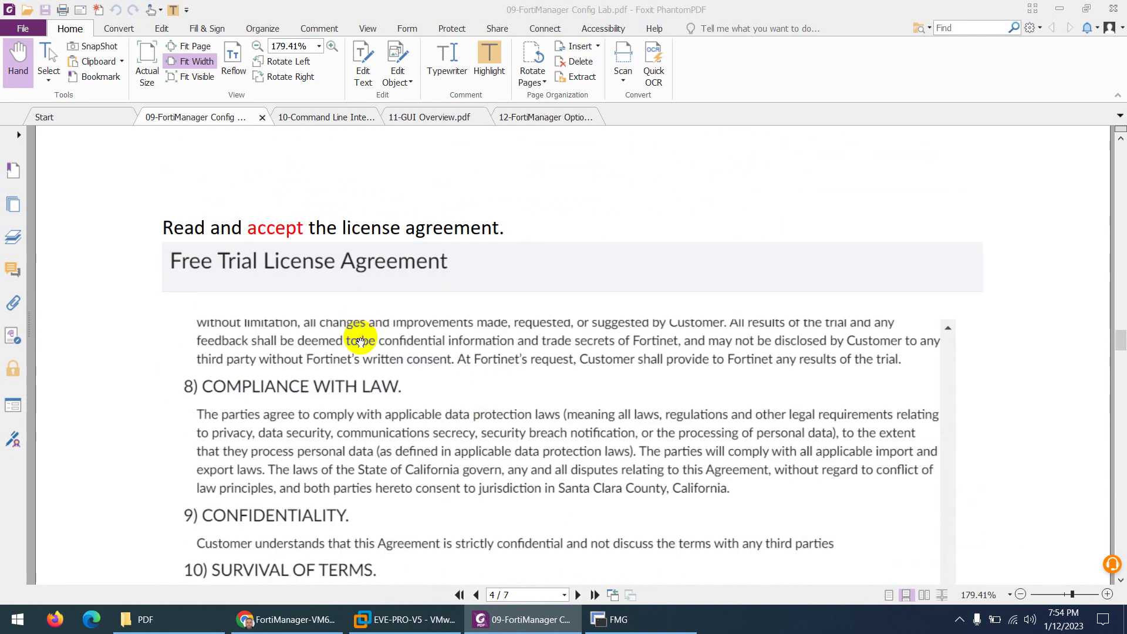
pyautogui.scroll(-5, 364, 335)
pyautogui.scroll(-10, 360, 342)
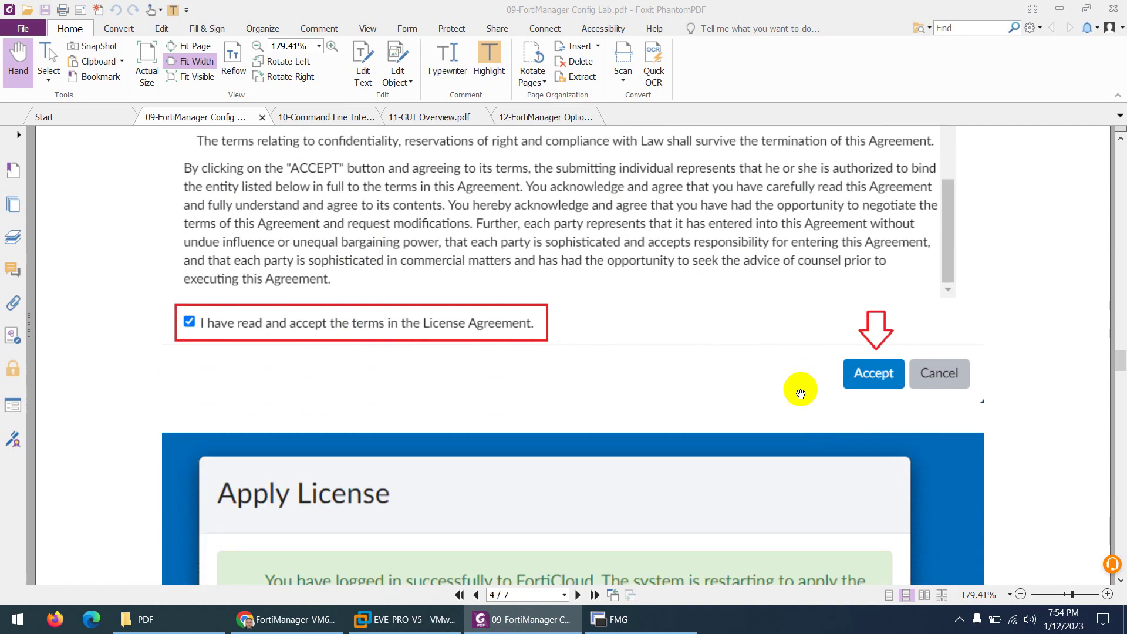
pyautogui.scroll(-5, 797, 390)
pyautogui.scroll(-8, 415, 332)
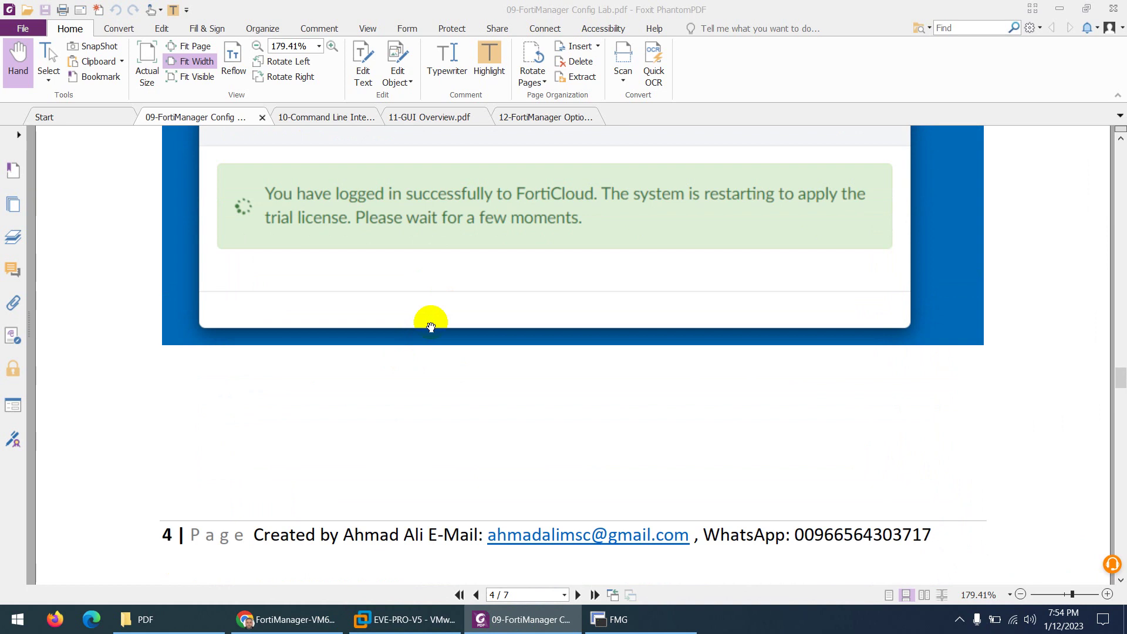
pyautogui.scroll(-15, 431, 327)
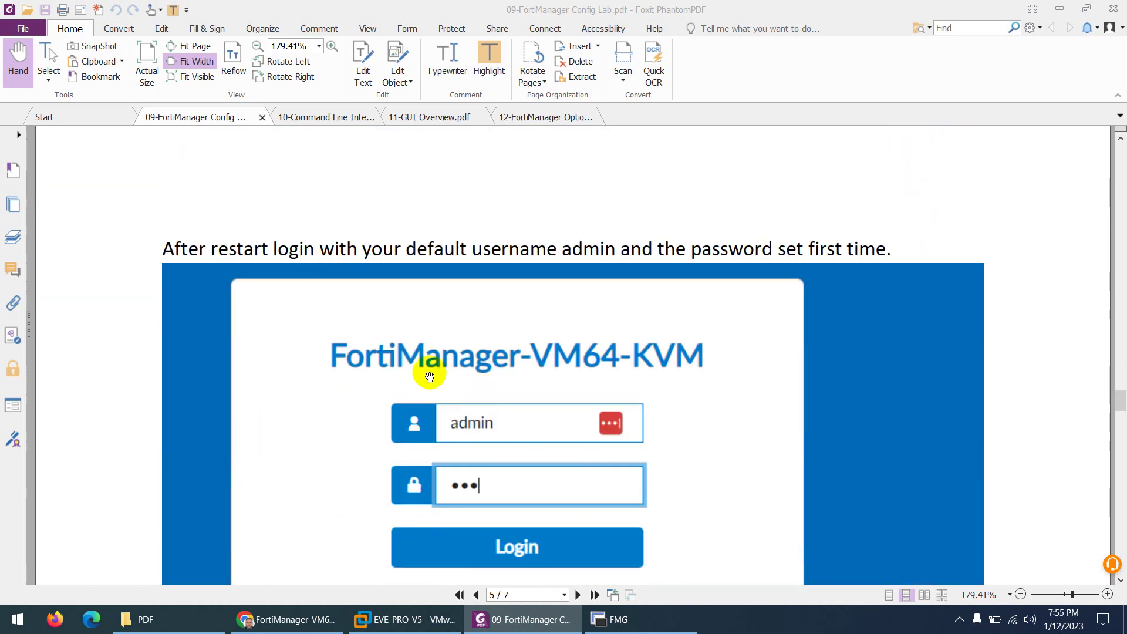
pyautogui.scroll(-2, 448, 364)
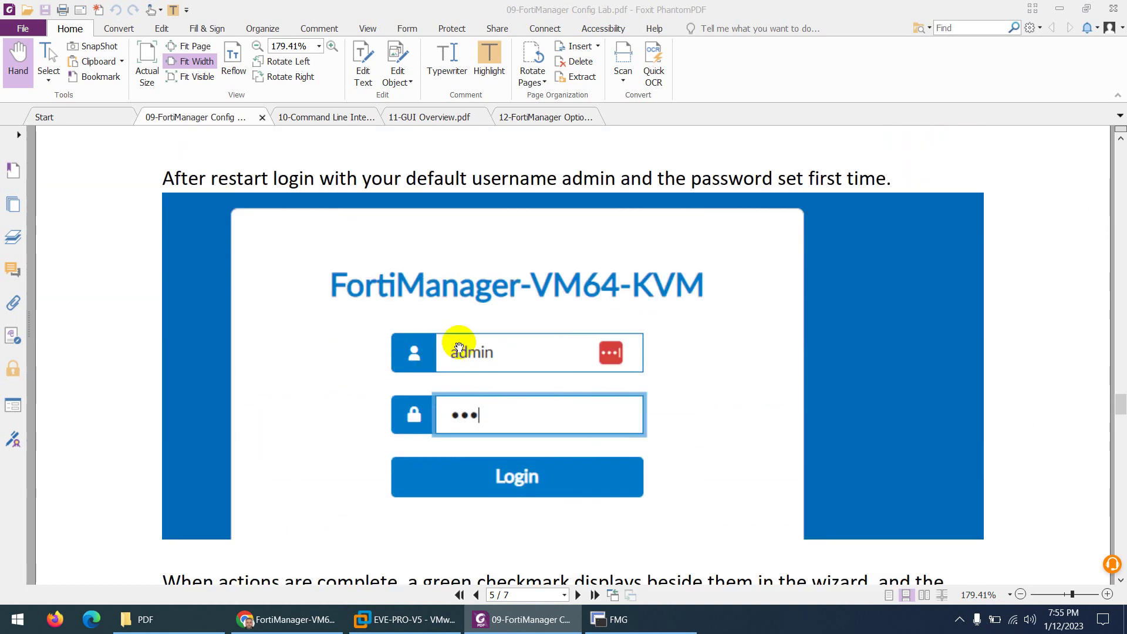
pyautogui.moveTo(581, 180); pyautogui.dragTo(613, 179)
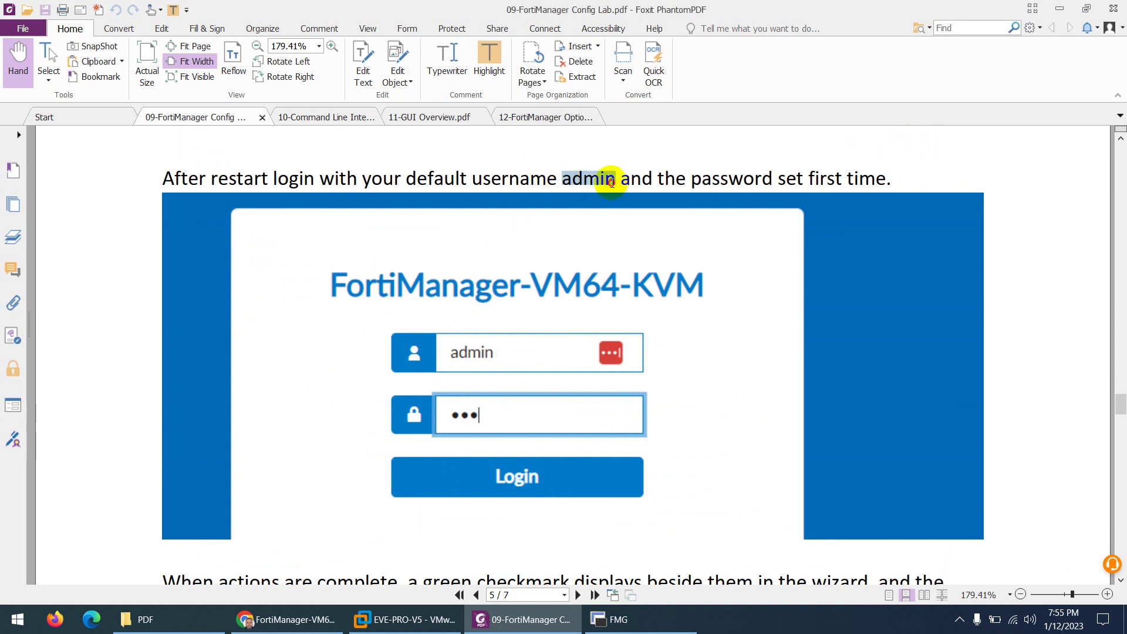
pyautogui.click(495, 71)
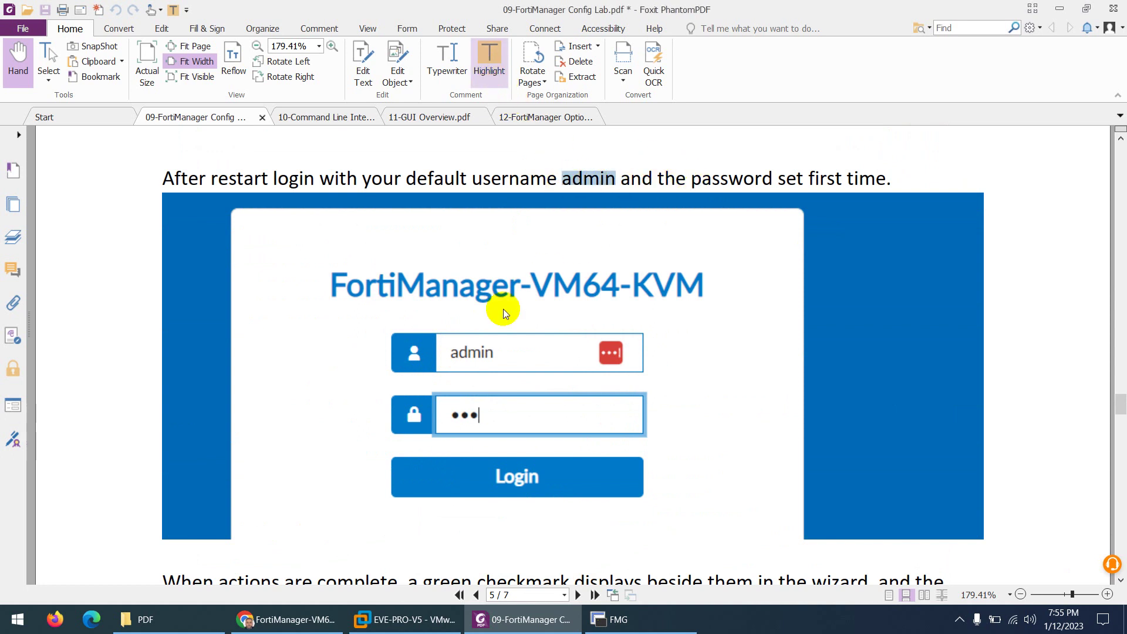
# - Scroll further through the lab guide, then return to the FortiManager browser page
pyautogui.scroll(-2, 486, 376)
pyautogui.scroll(-4, 495, 398)
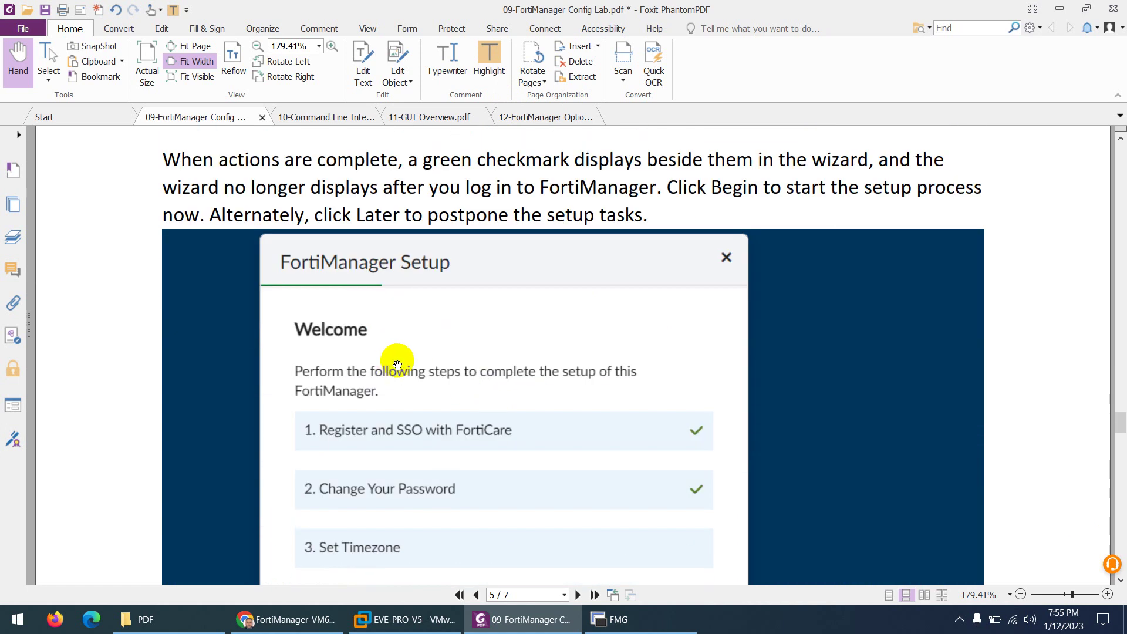
pyautogui.scroll(-2, 434, 375)
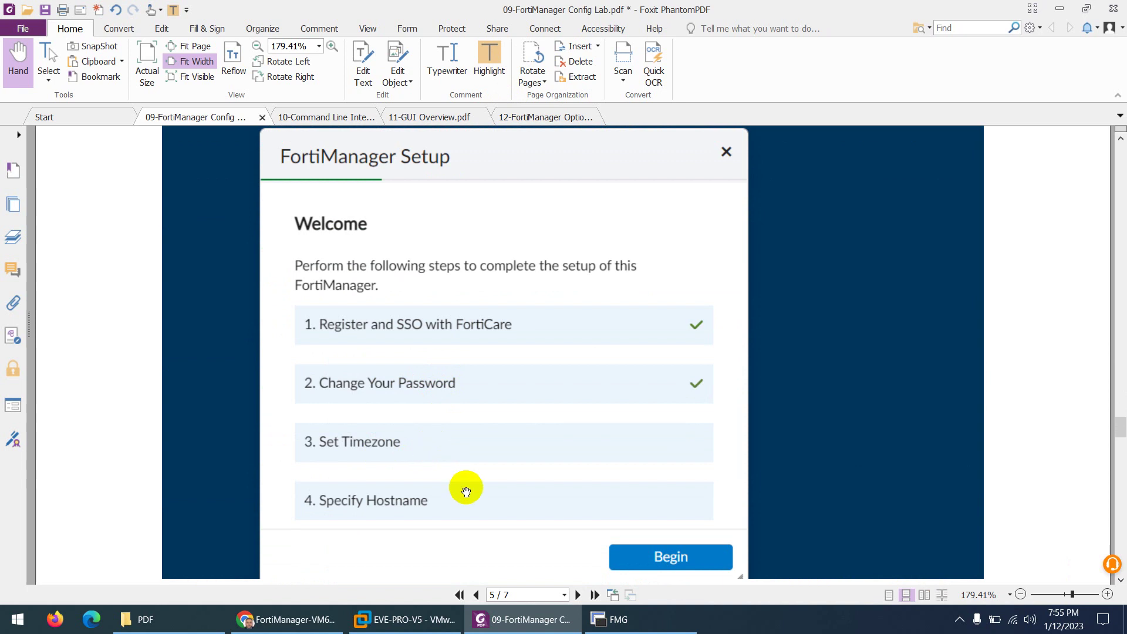
pyautogui.scroll(-3, 444, 449)
pyautogui.scroll(-12, 443, 449)
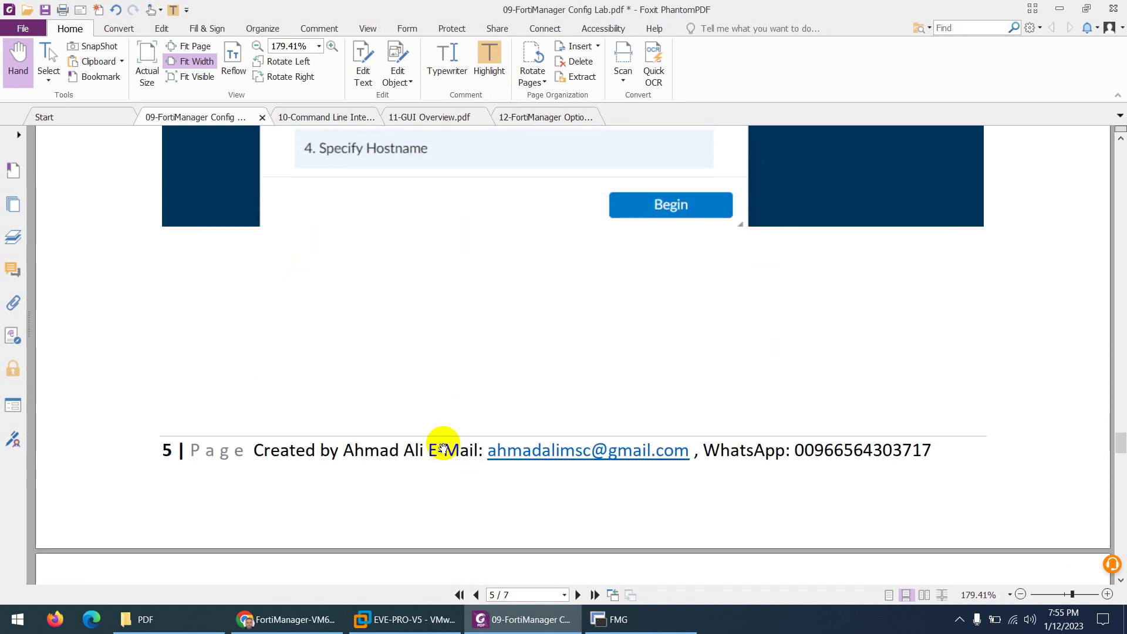
pyautogui.scroll(-1, 452, 439)
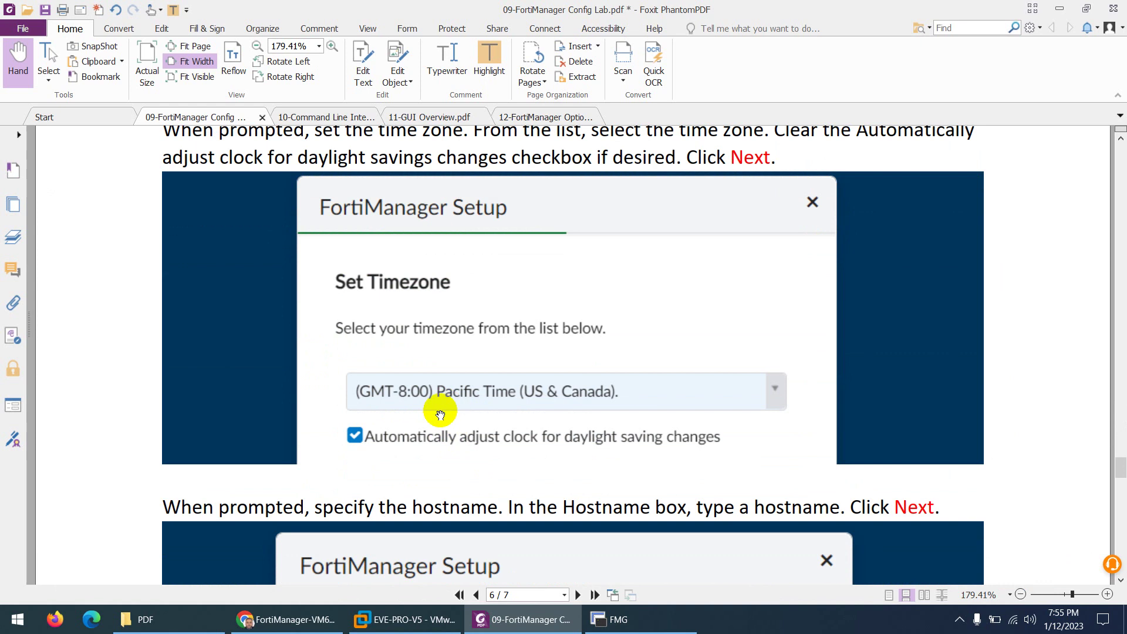
pyautogui.scroll(-4, 442, 416)
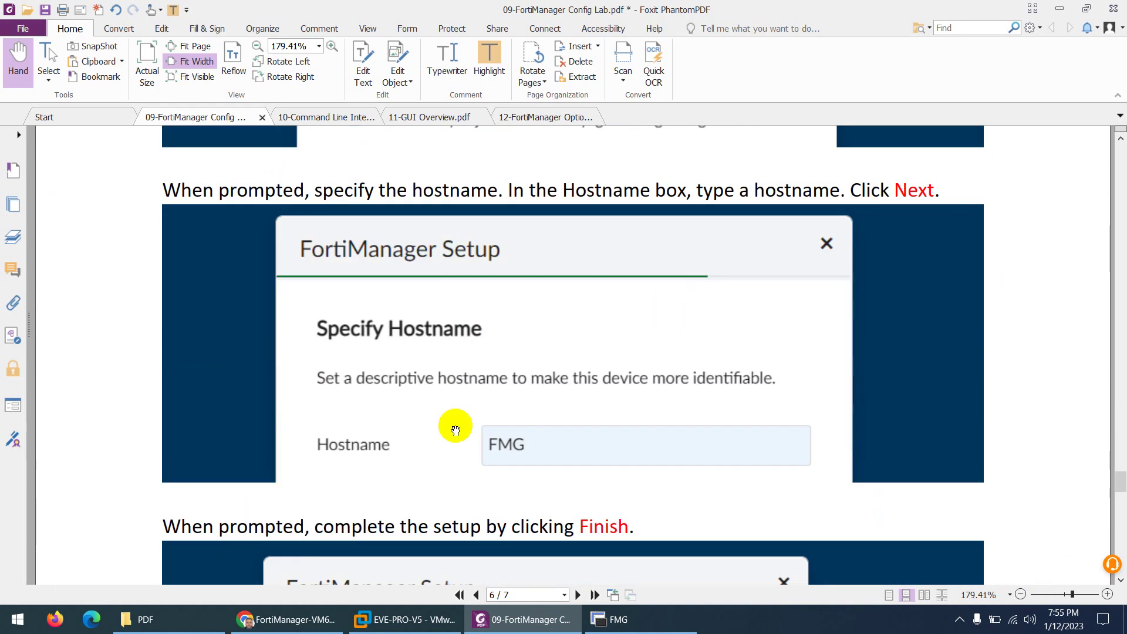
pyautogui.scroll(-1, 448, 436)
pyautogui.scroll(-10, 449, 435)
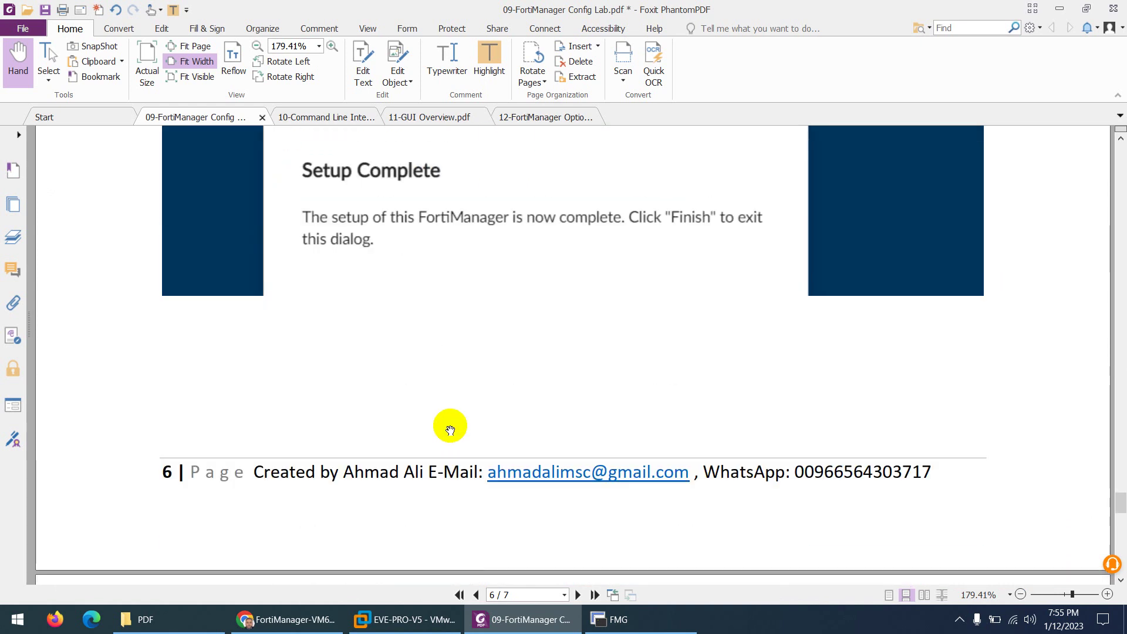
pyautogui.scroll(-5, 452, 426)
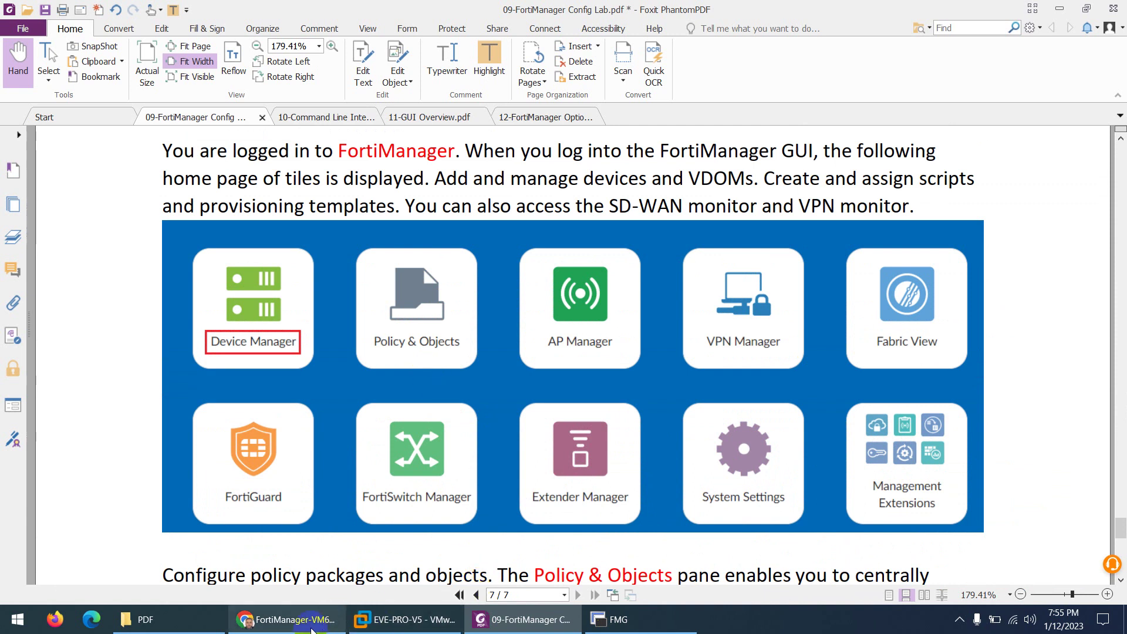
pyautogui.click(288, 619)
# - Reload the login page and monitor the FMG console until 'FMG login:' appears
pyautogui.click(645, 627)
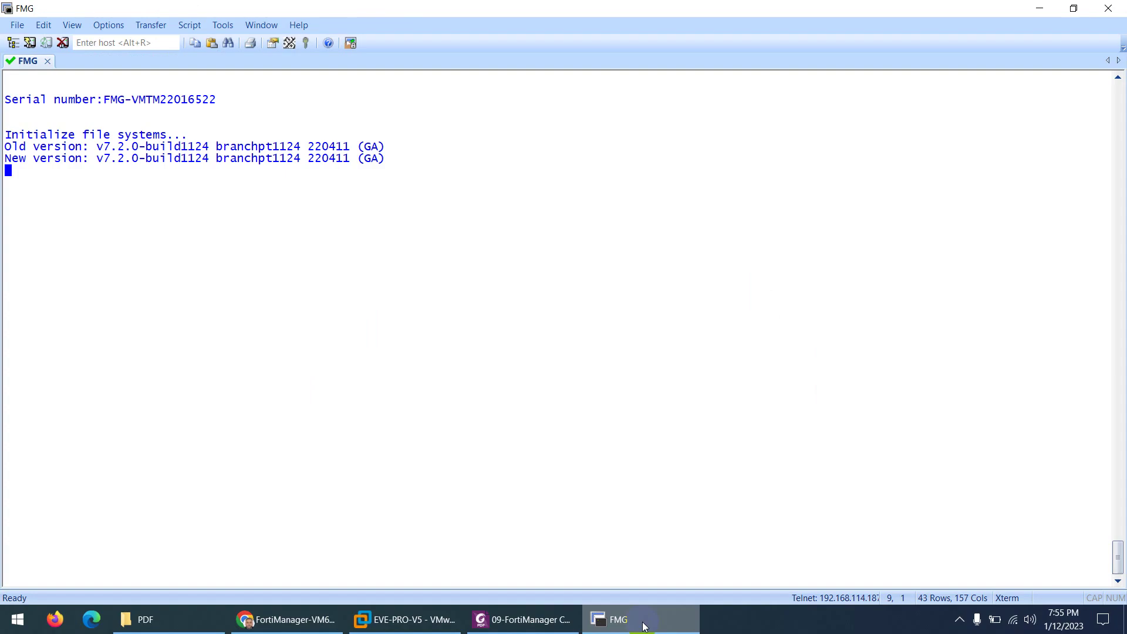
pyautogui.click(643, 621)
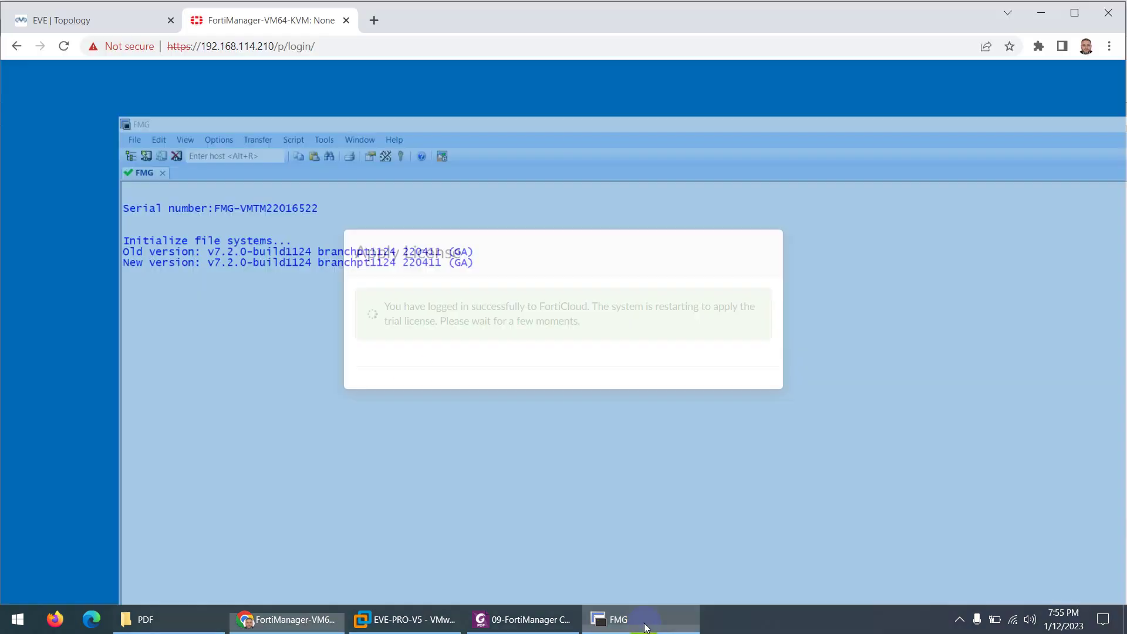
pyautogui.click(63, 46)
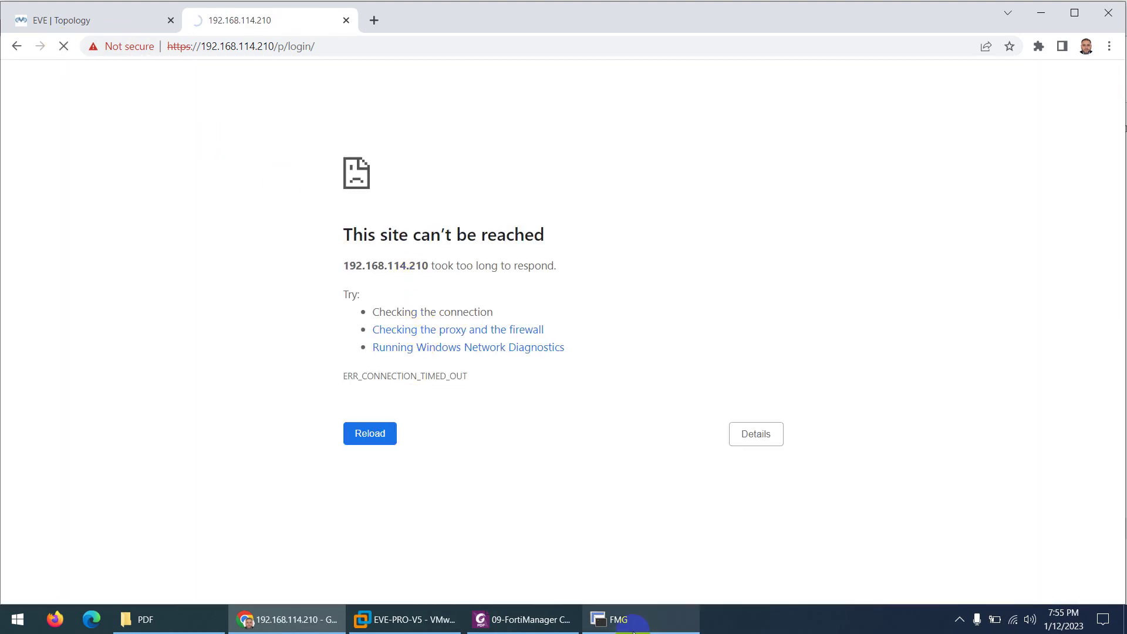
pyautogui.click(617, 620)
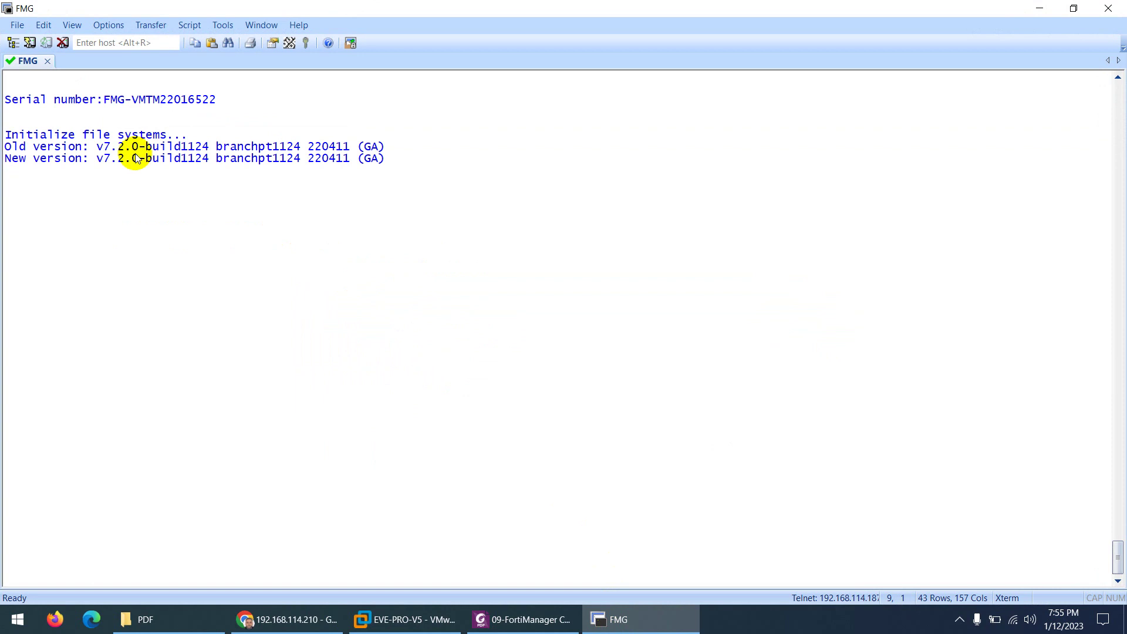
pyautogui.moveTo(99, 147); pyautogui.dragTo(205, 152)
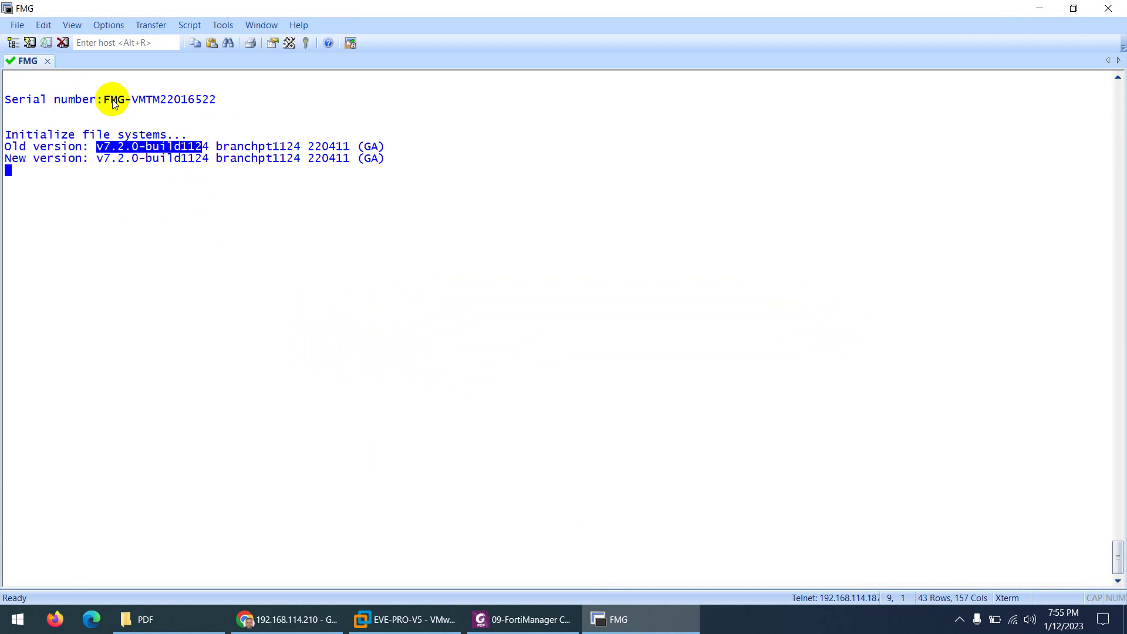
pyautogui.moveTo(105, 99); pyautogui.dragTo(212, 101)
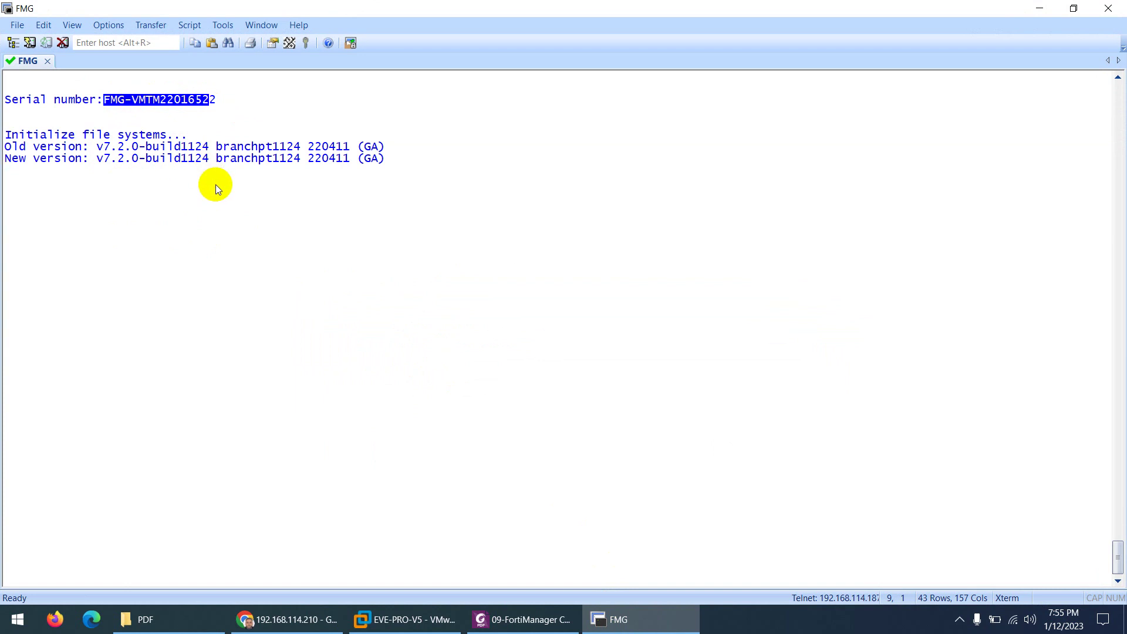
pyautogui.click(624, 626)
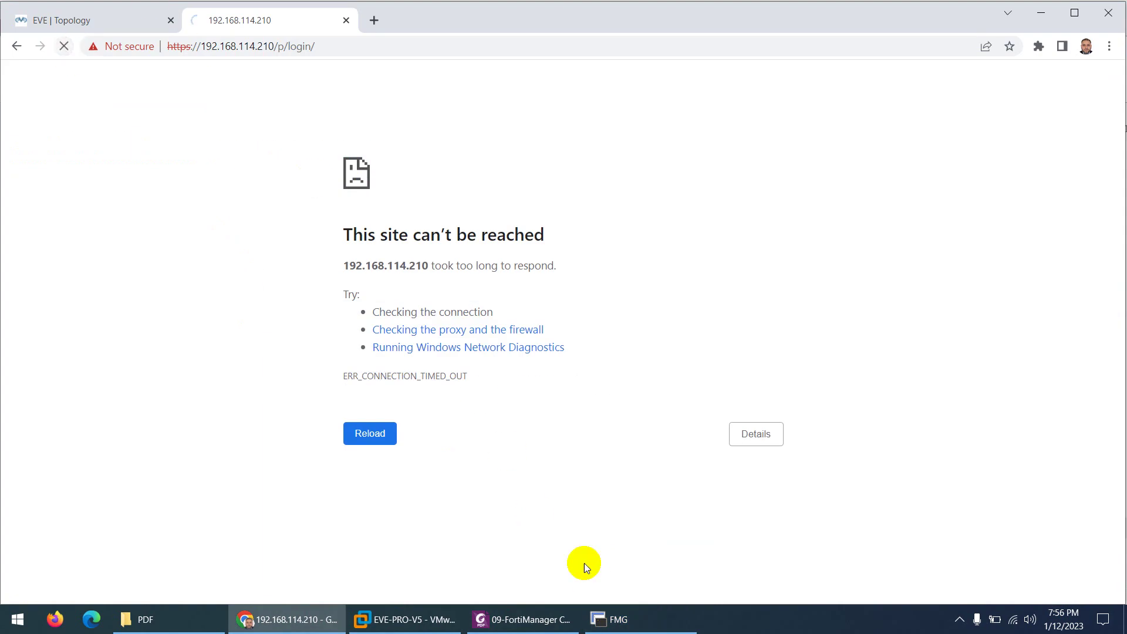
pyautogui.click(631, 619)
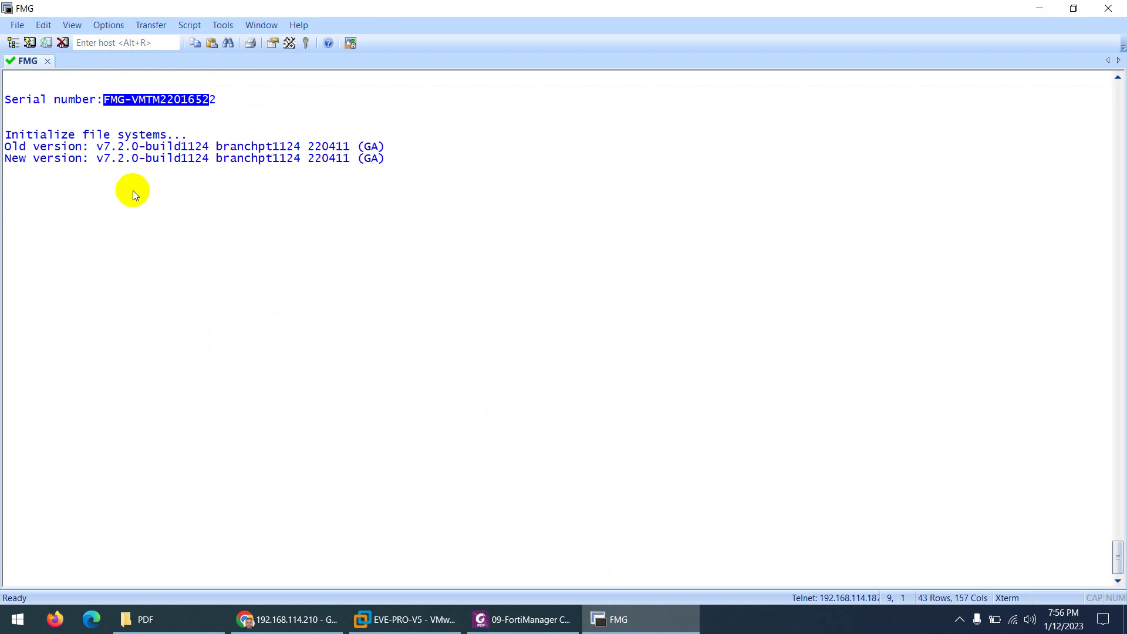
pyautogui.click(633, 626)
pyautogui.click(630, 623)
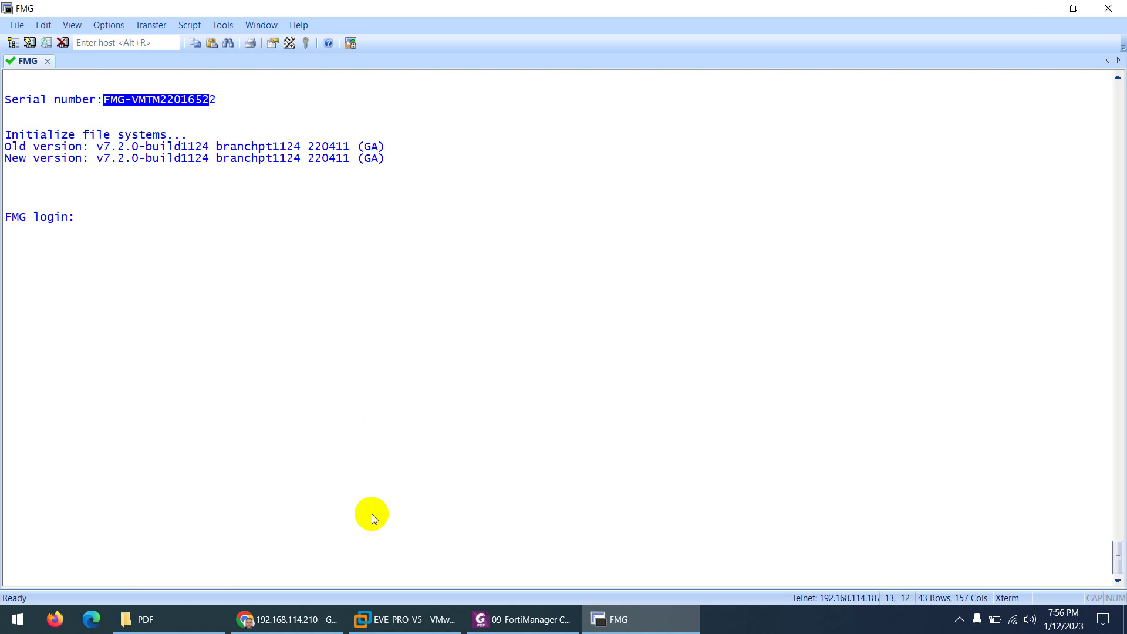
pyautogui.click(247, 618)
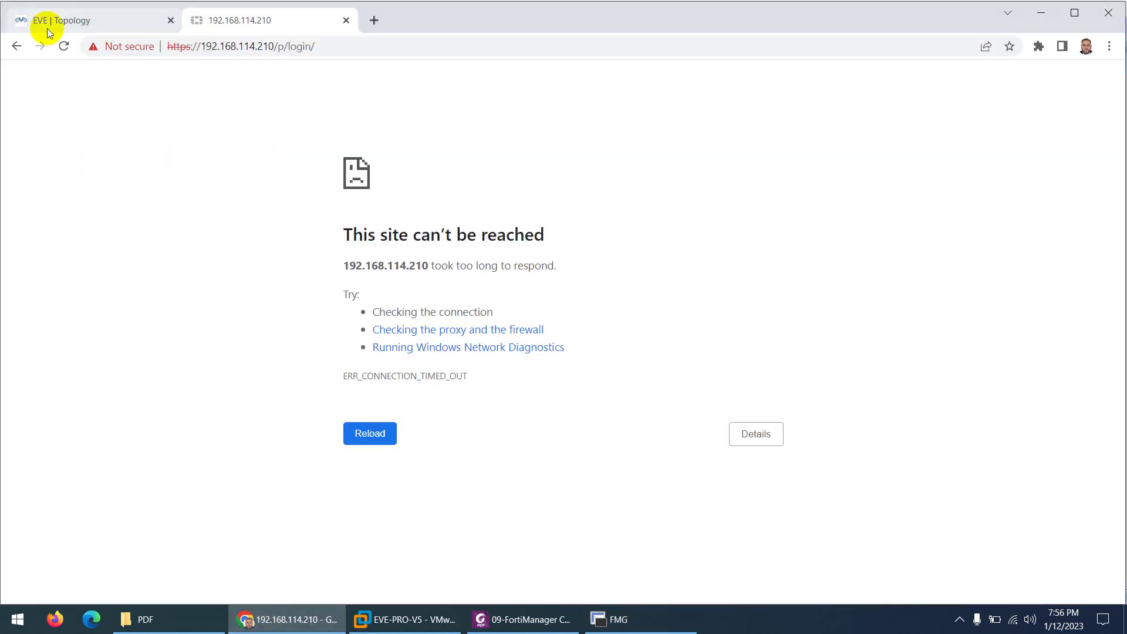
# - Reload FortiManager and proceed past the certificate warning via Advanced
pyautogui.click(64, 47)
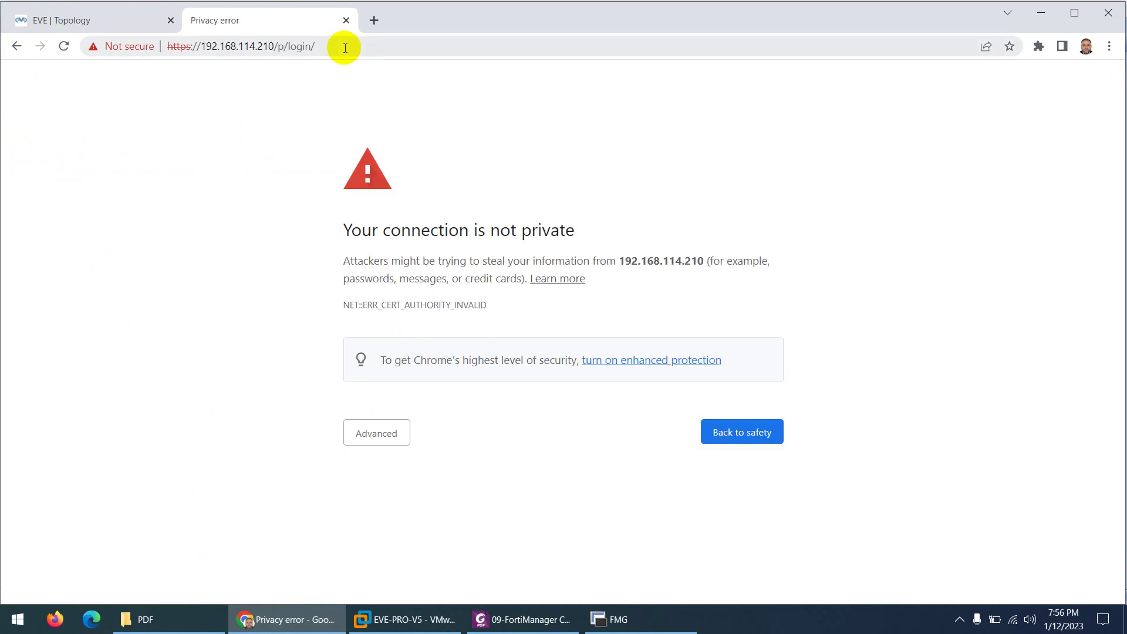
pyautogui.click(376, 433)
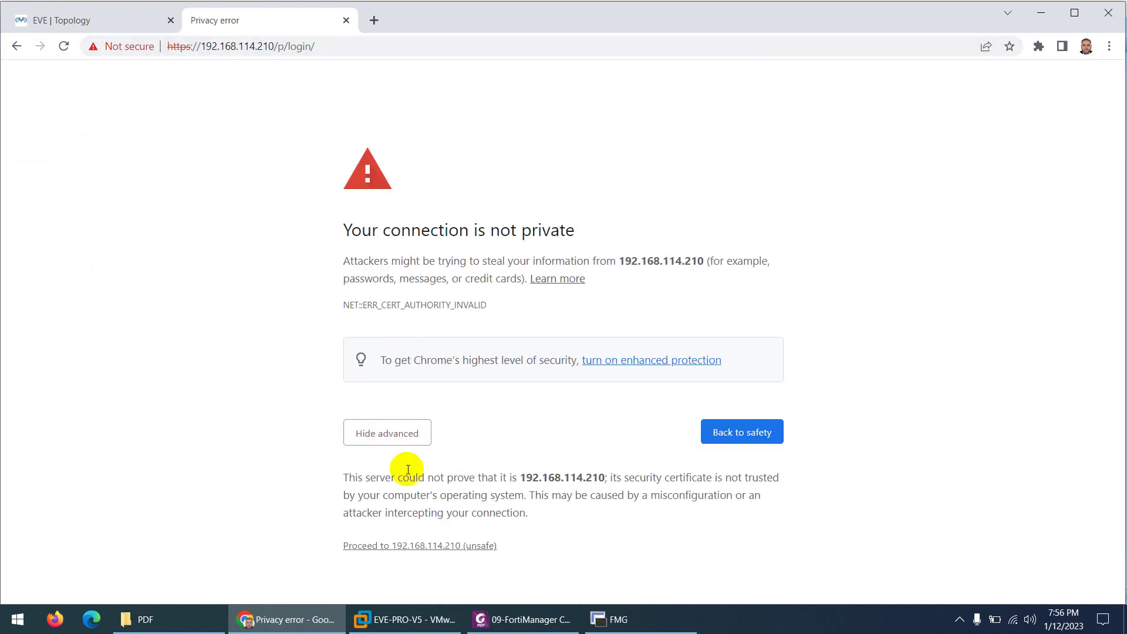
pyautogui.click(411, 546)
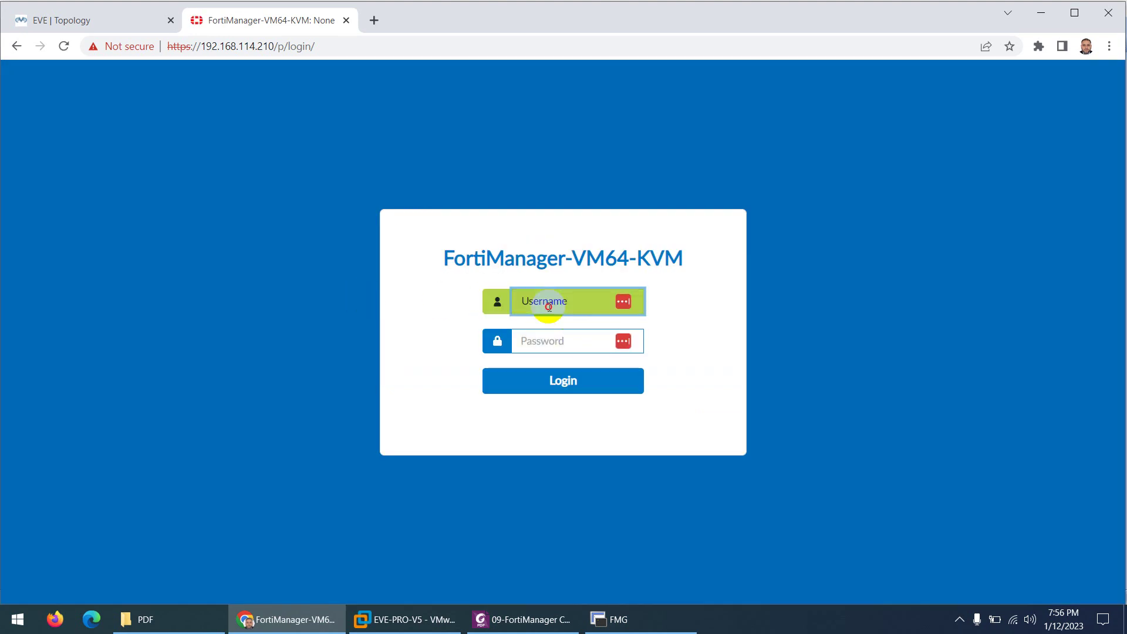
# - Sign in as admin with the account password, then bring up the lab guide PDF
pyautogui.press('Tab')
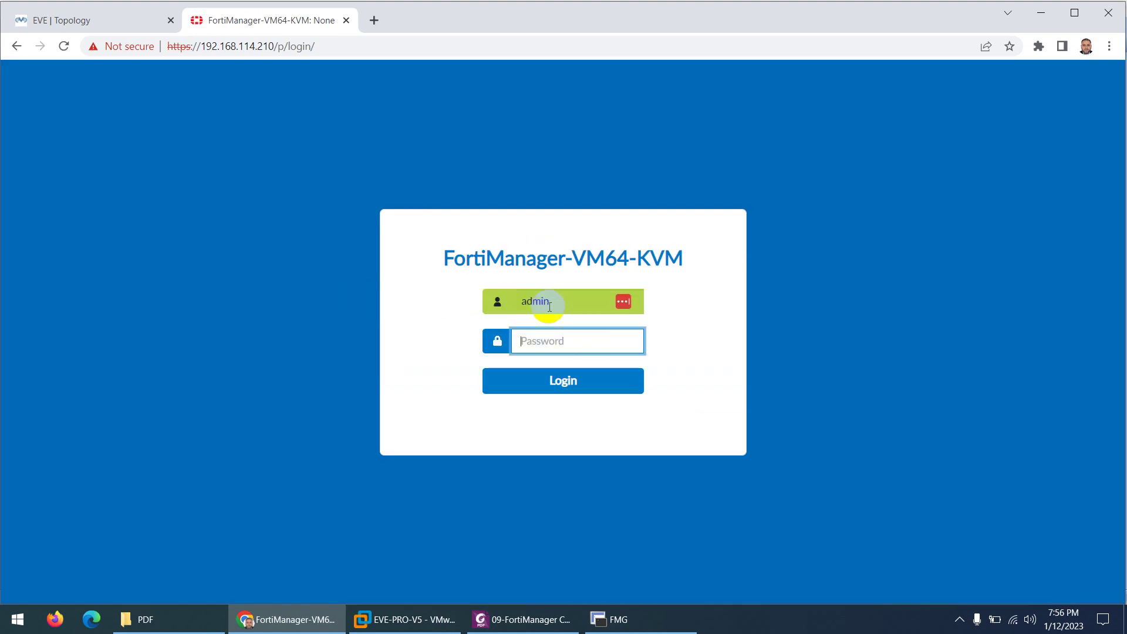
pyautogui.press('Return')
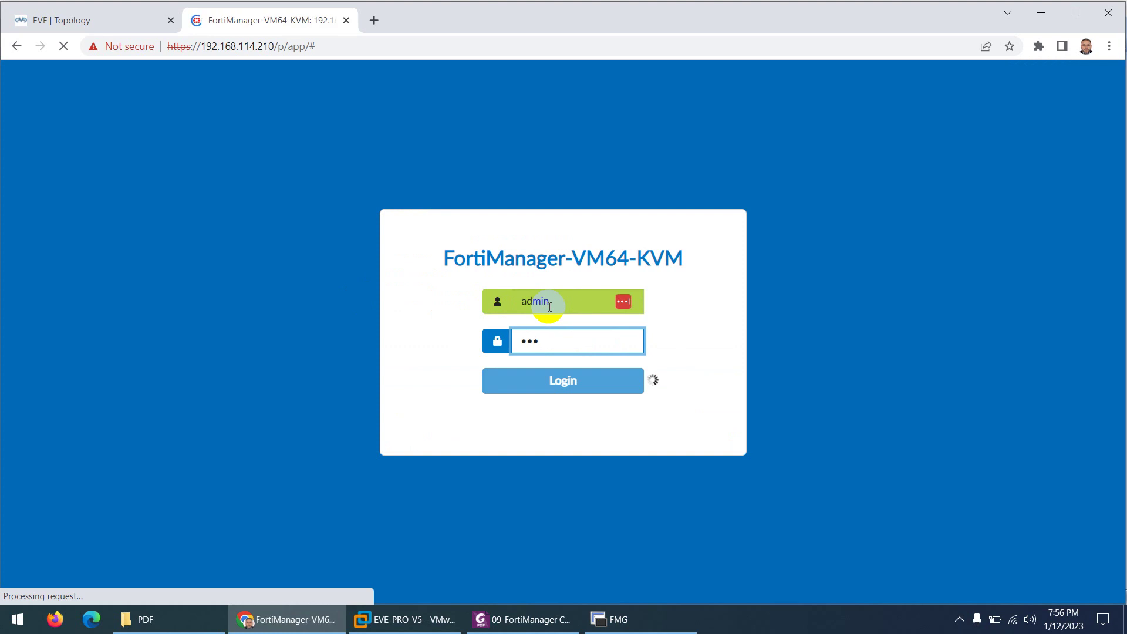
pyautogui.click(528, 619)
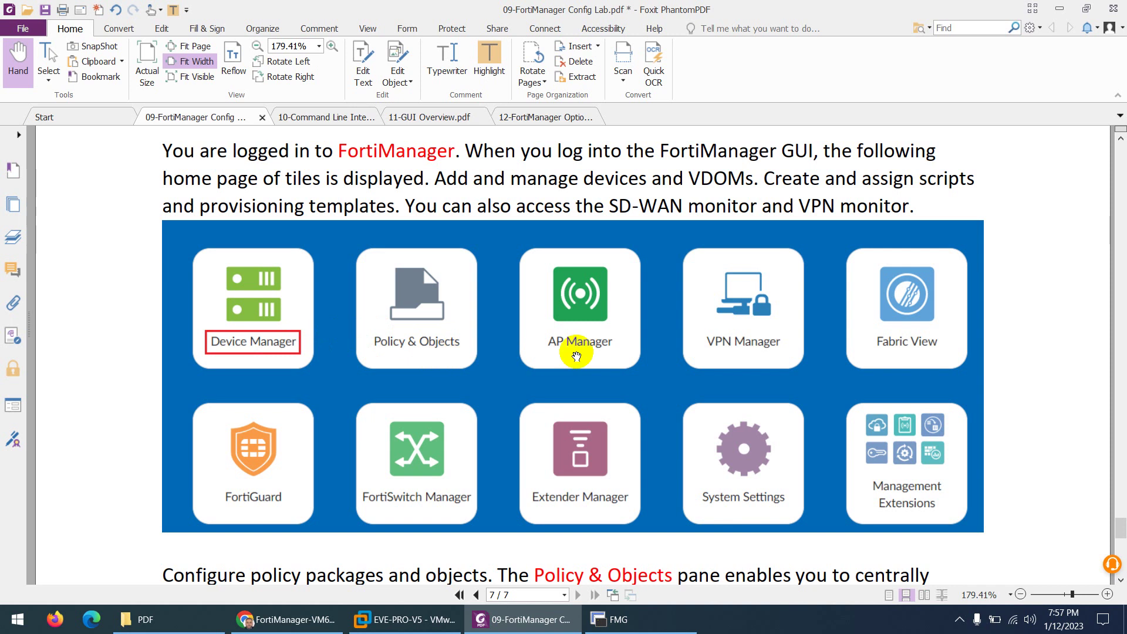
# - Run the setup wizard keeping the Pacific timezone and hostname FMG, then finish
pyautogui.click(512, 626)
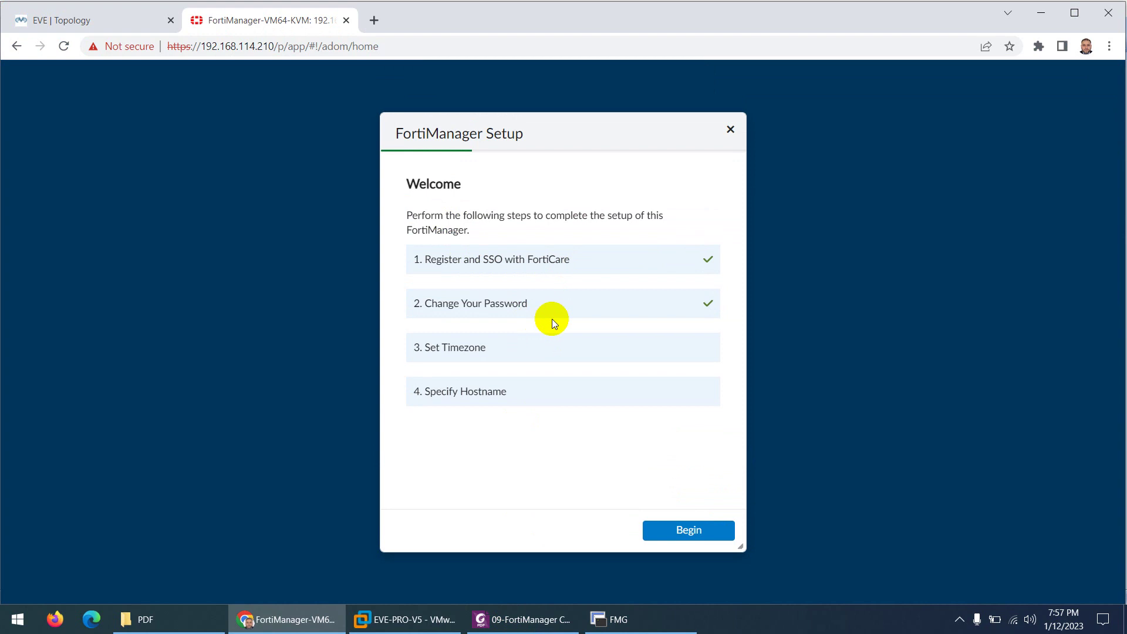
pyautogui.click(689, 531)
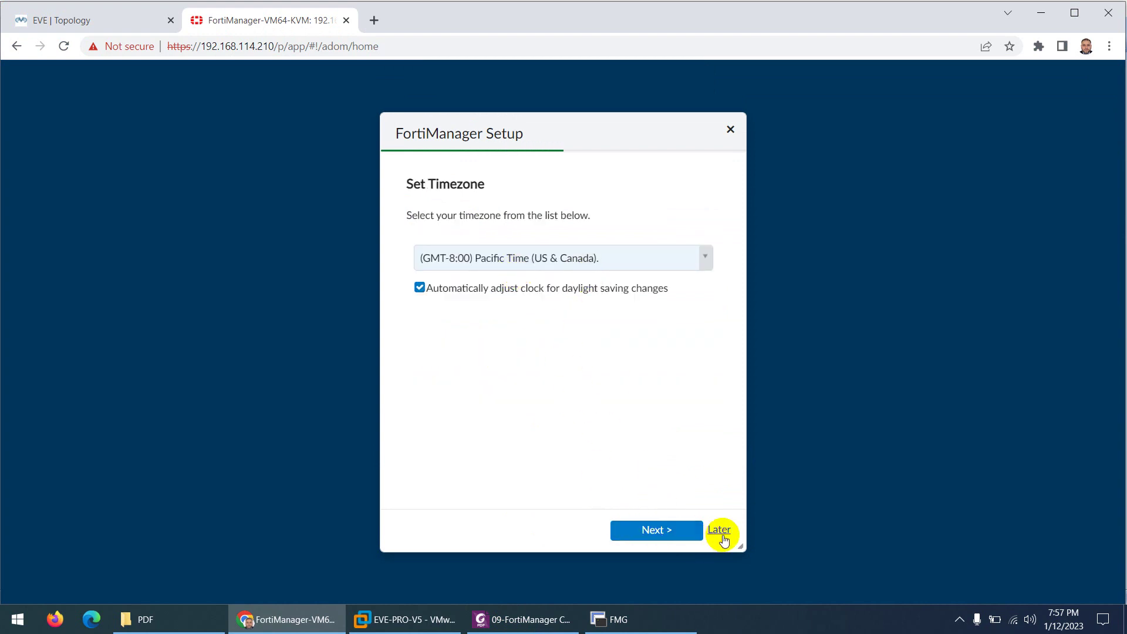
pyautogui.click(654, 530)
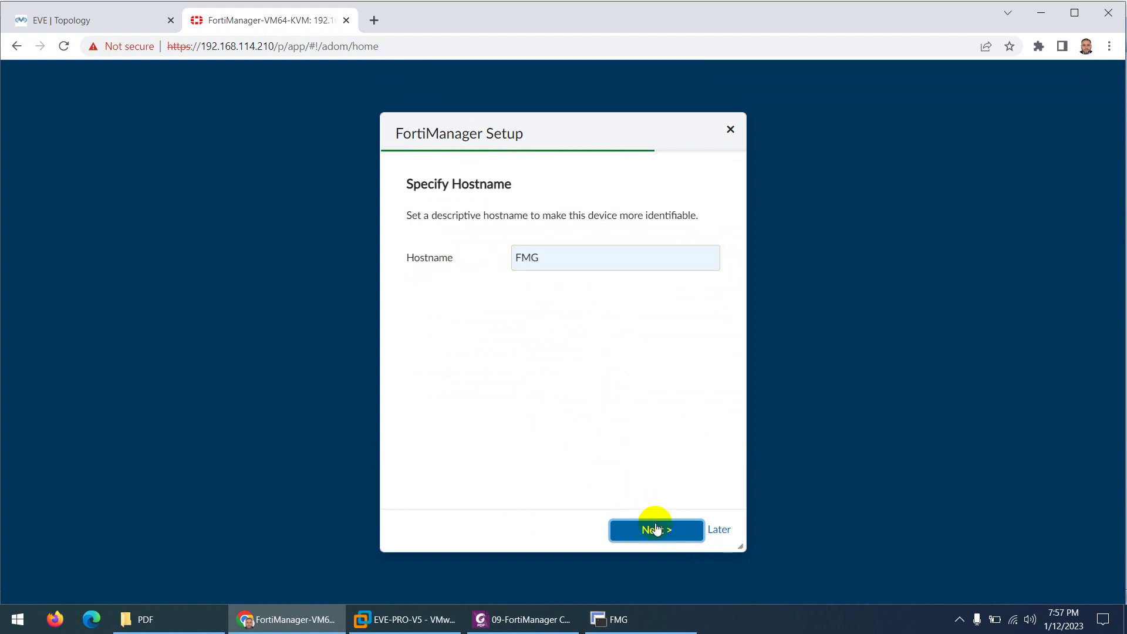
pyautogui.click(650, 530)
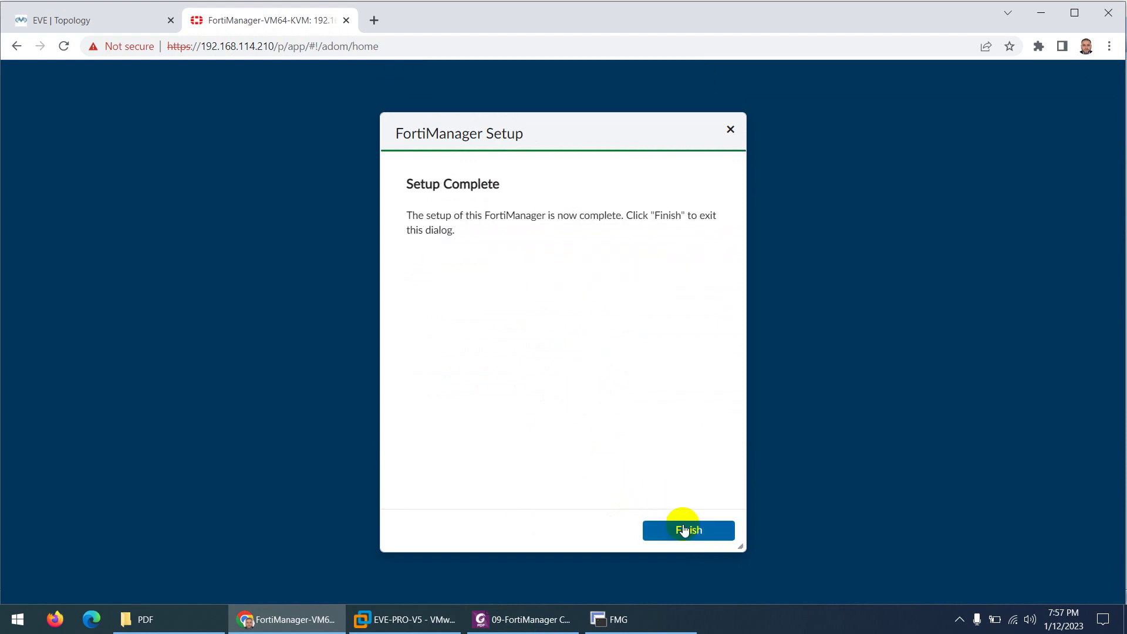
pyautogui.click(681, 530)
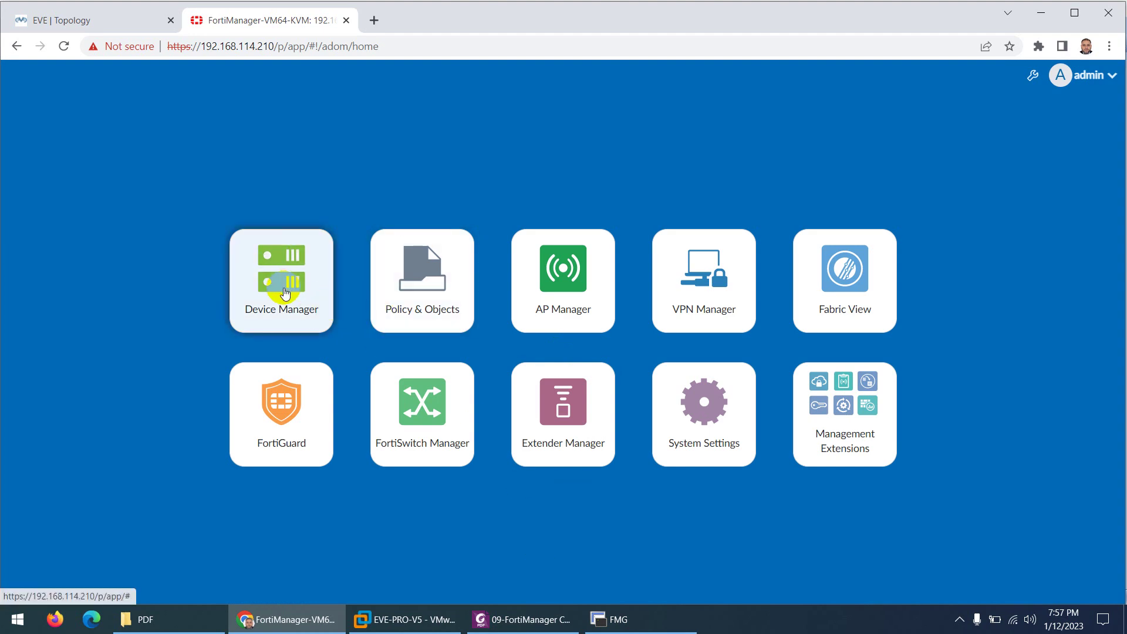
# - Open Device Manager, glance at the lab guide PDF, and return to the empty device list
pyautogui.click(285, 283)
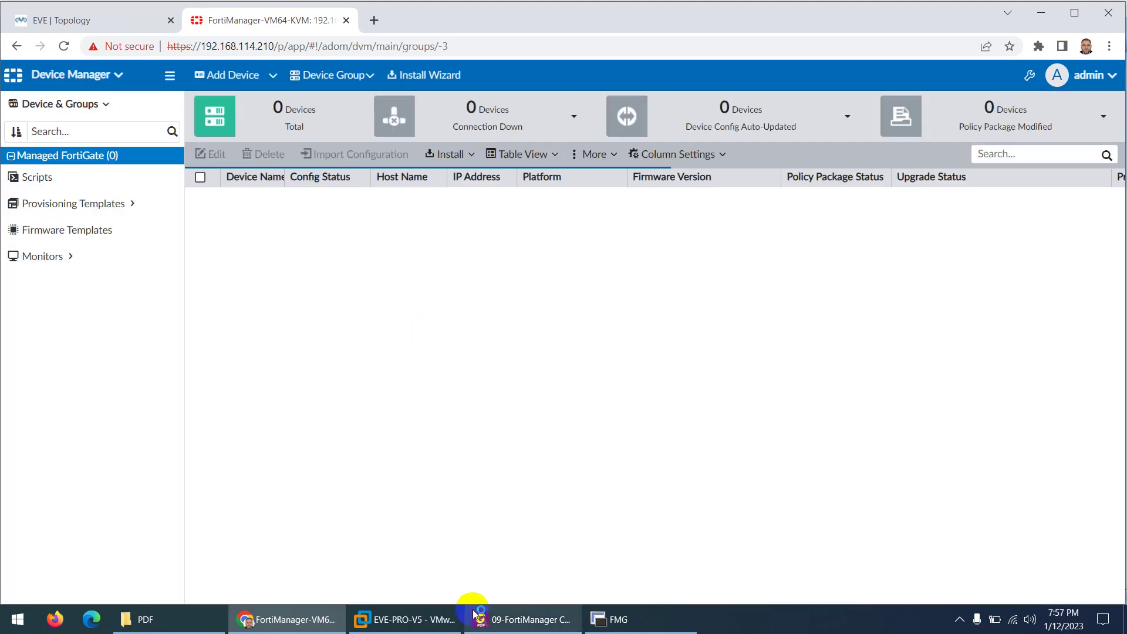
pyautogui.click(474, 614)
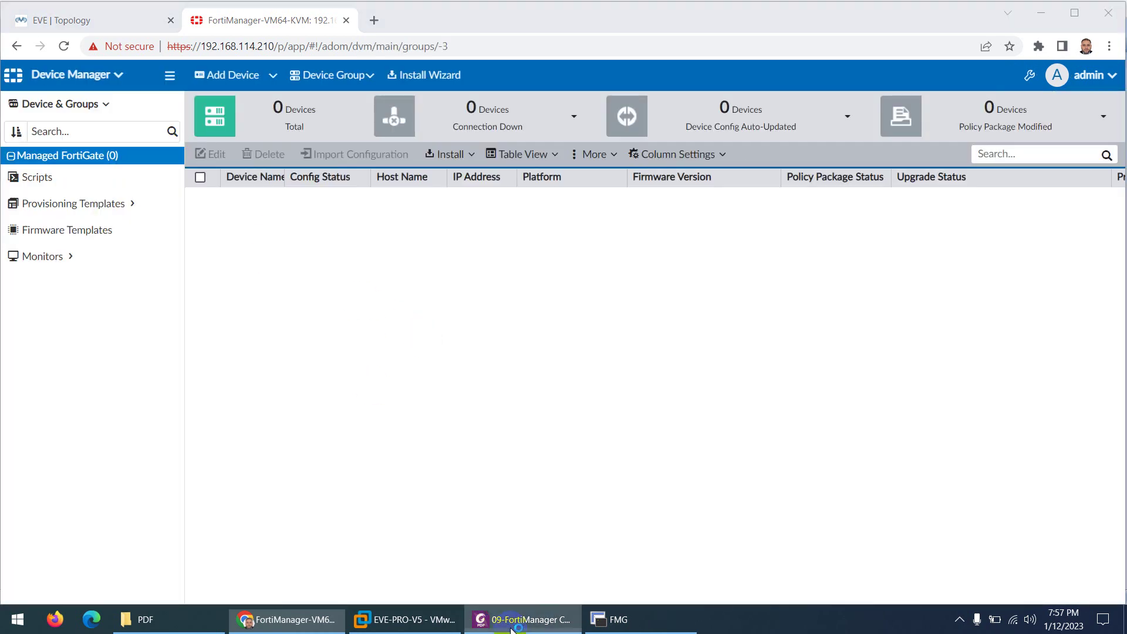
pyautogui.scroll(-3, 486, 405)
pyautogui.scroll(-6, 477, 432)
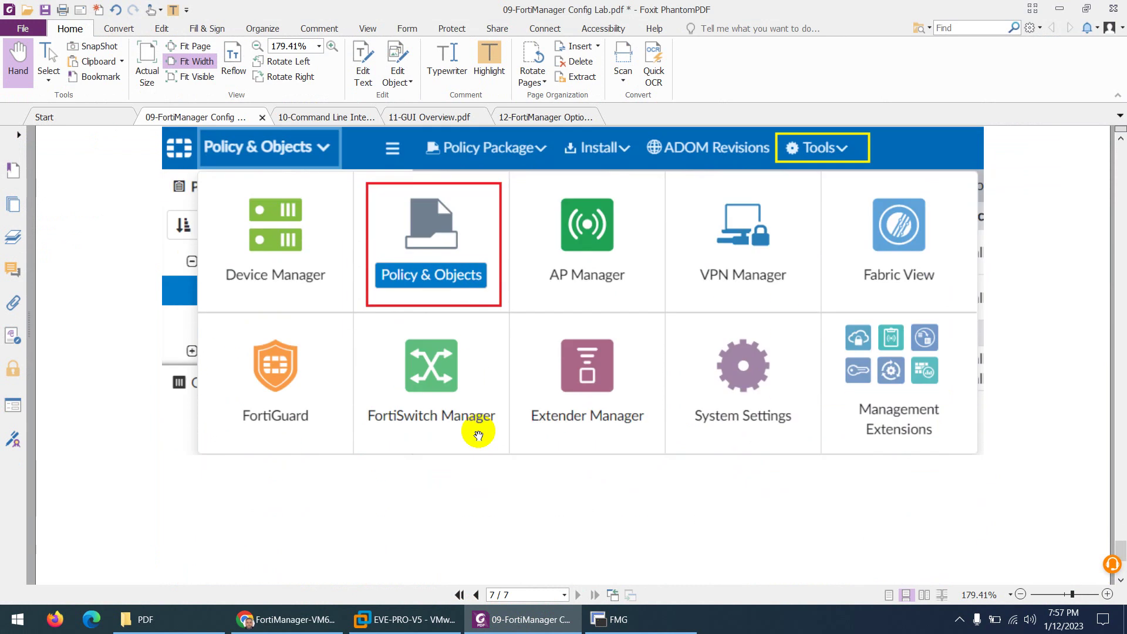
pyautogui.scroll(3, 478, 435)
pyautogui.scroll(15, 479, 435)
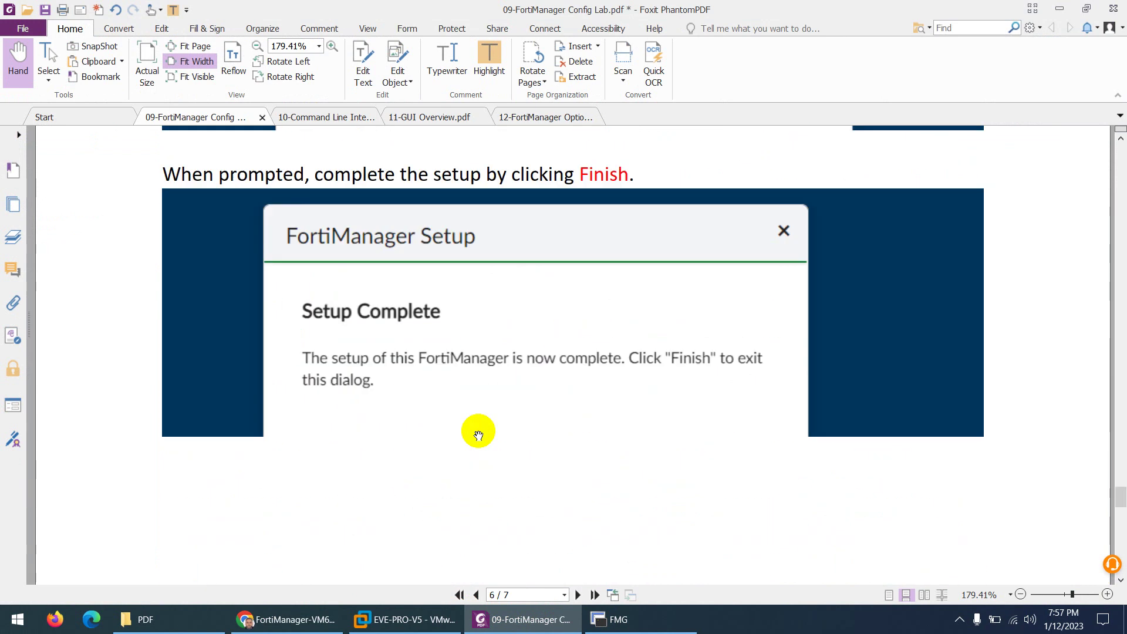
pyautogui.scroll(15, 479, 434)
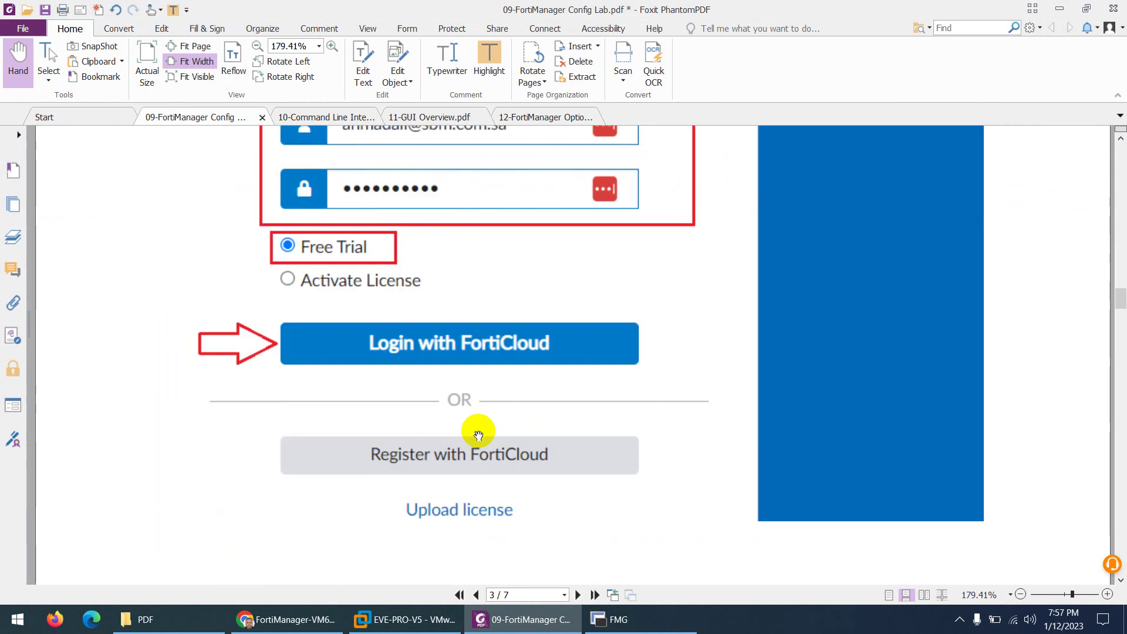
pyautogui.click(530, 624)
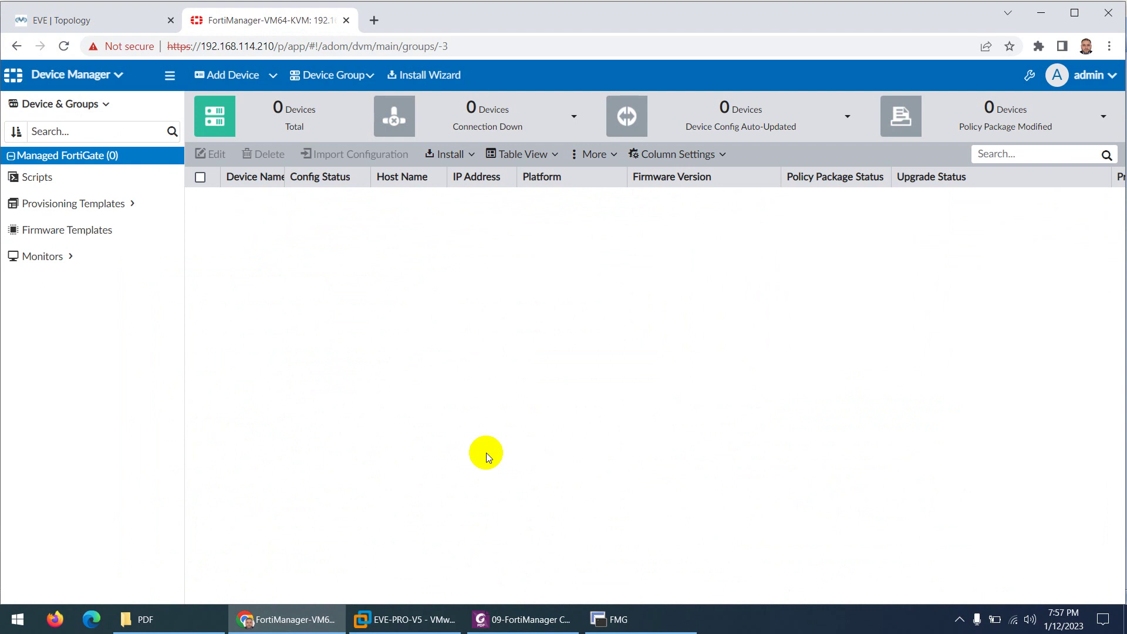